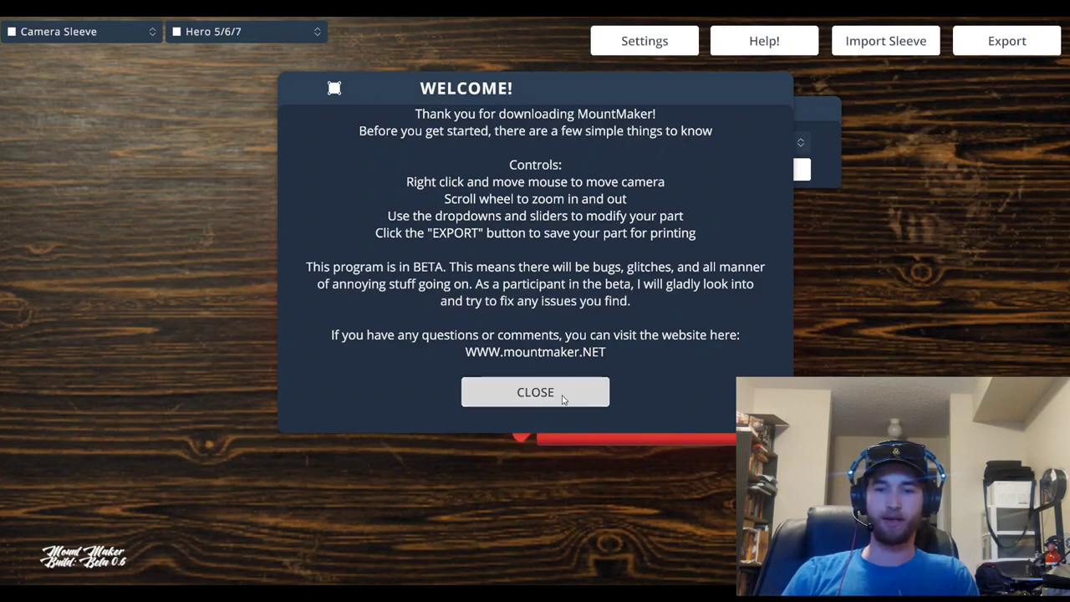
Dismiss the welcome message and fit the camera sleeve to the Runcam Orange.
click(519, 393)
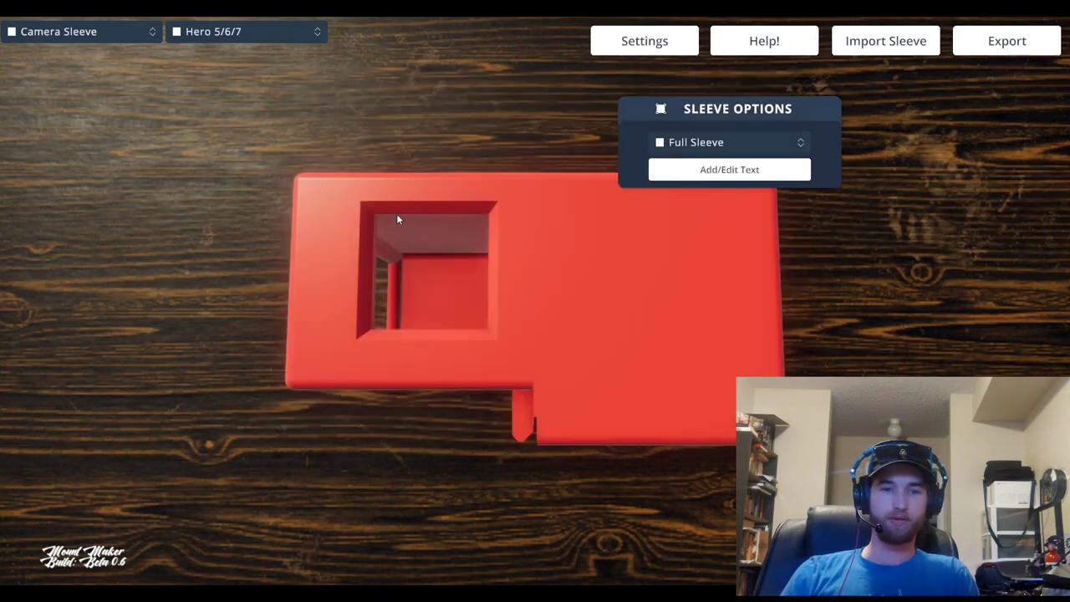
drag(248, 219, 297, 189)
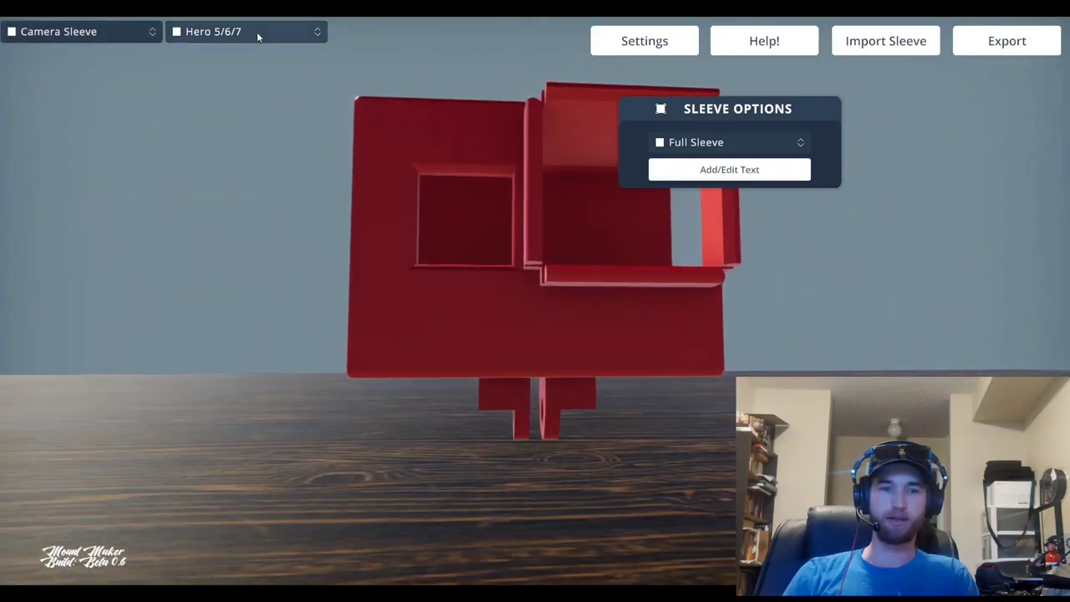
click(257, 32)
drag(322, 54, 502, 117)
click(259, 72)
click(281, 35)
click(264, 92)
Set the sleeve style to Thin With Bolt Access, adding four bolt holes in its base.
drag(718, 107, 794, 126)
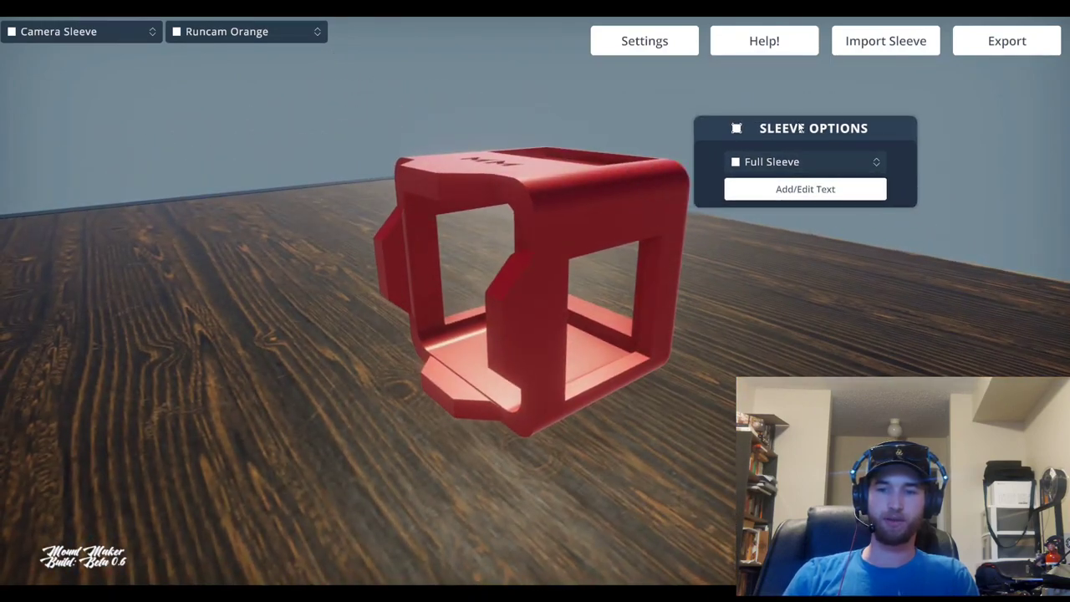
click(813, 161)
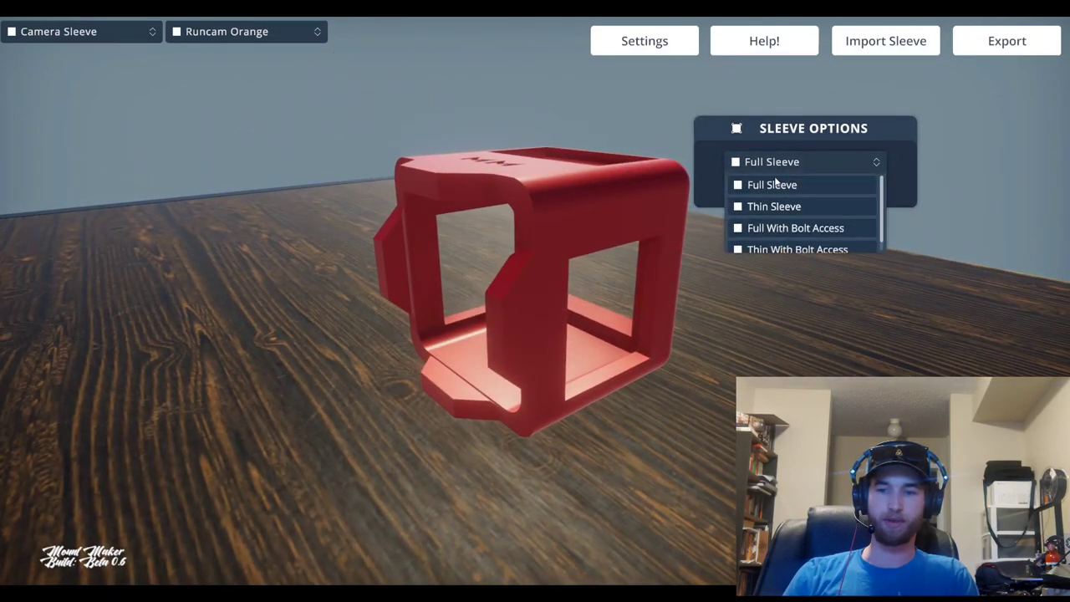
click(862, 206)
click(840, 167)
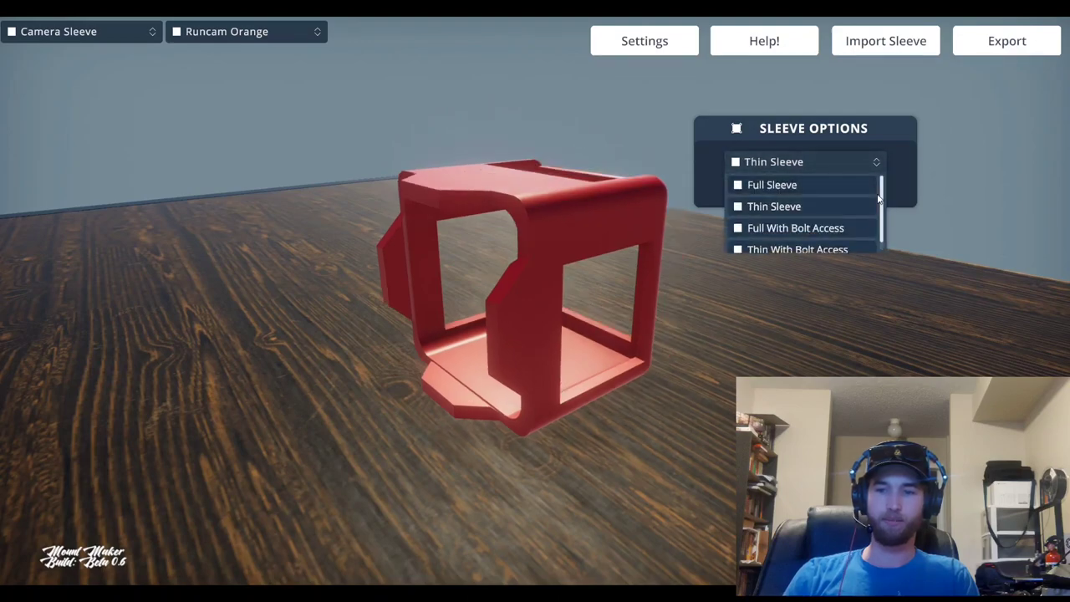
scroll(881, 237, down, 1)
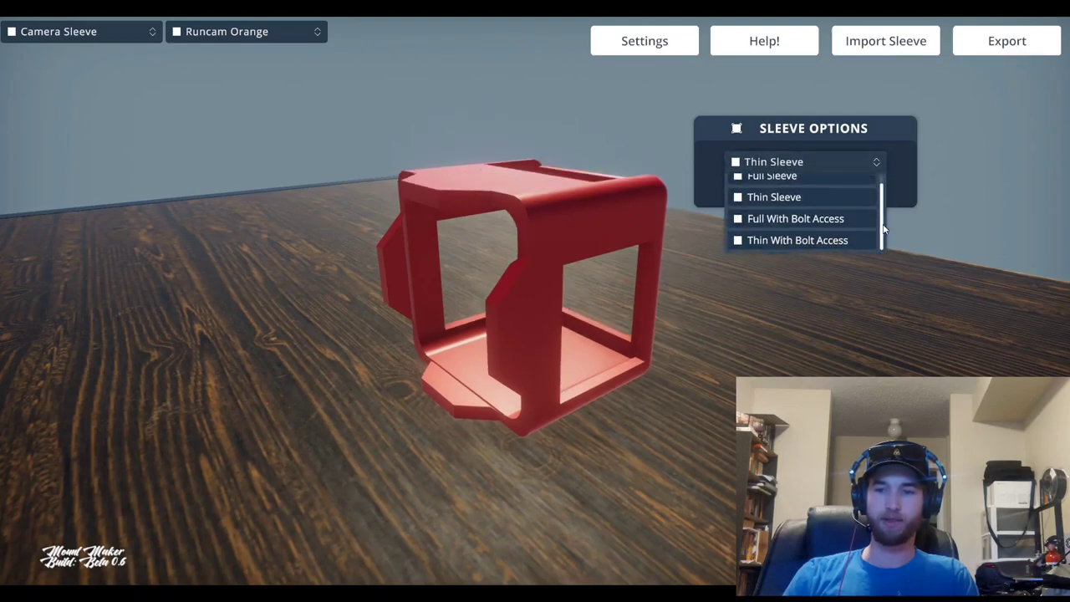
click(819, 219)
middle_drag(792, 310, 824, 171)
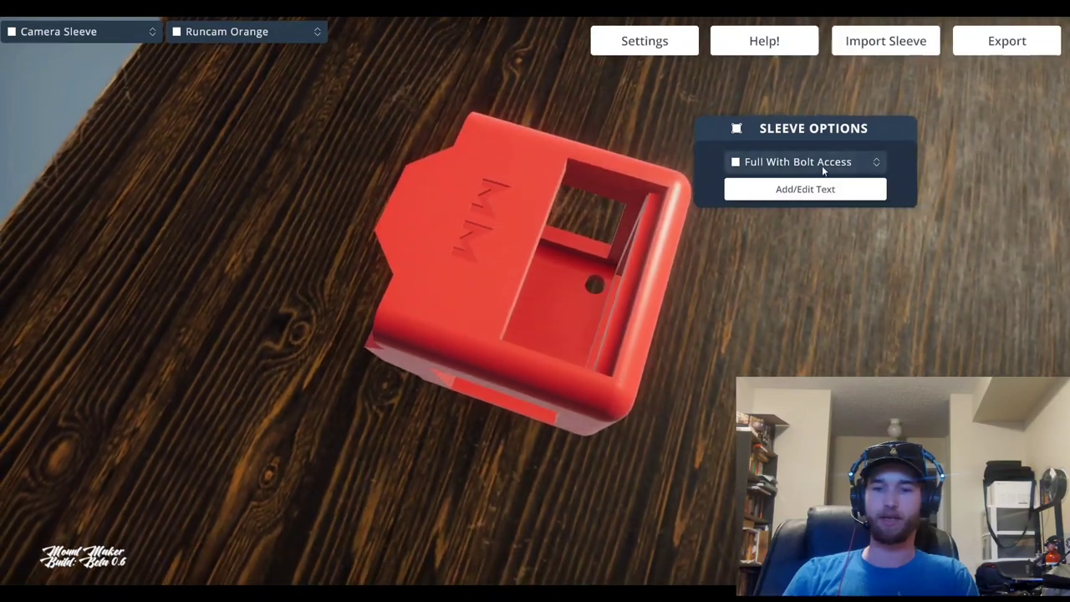
click(824, 162)
click(803, 239)
middle_drag(787, 334, 237, 97)
Switch to a GoPro bracket with a 25mm rear and 25.5mm front arm width.
click(101, 30)
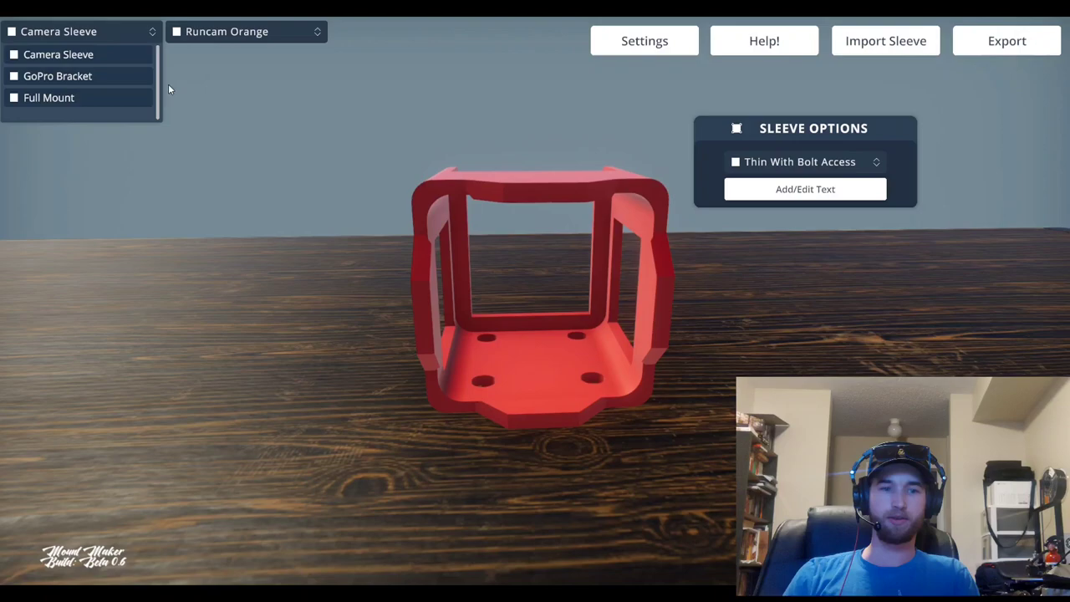
click(113, 77)
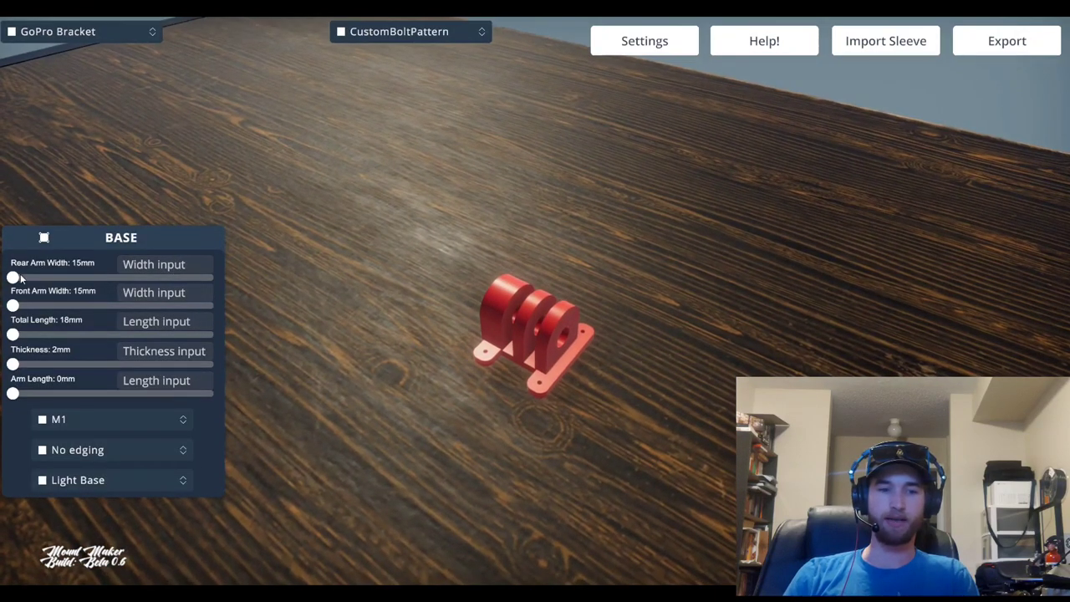
drag(33, 280, 80, 278)
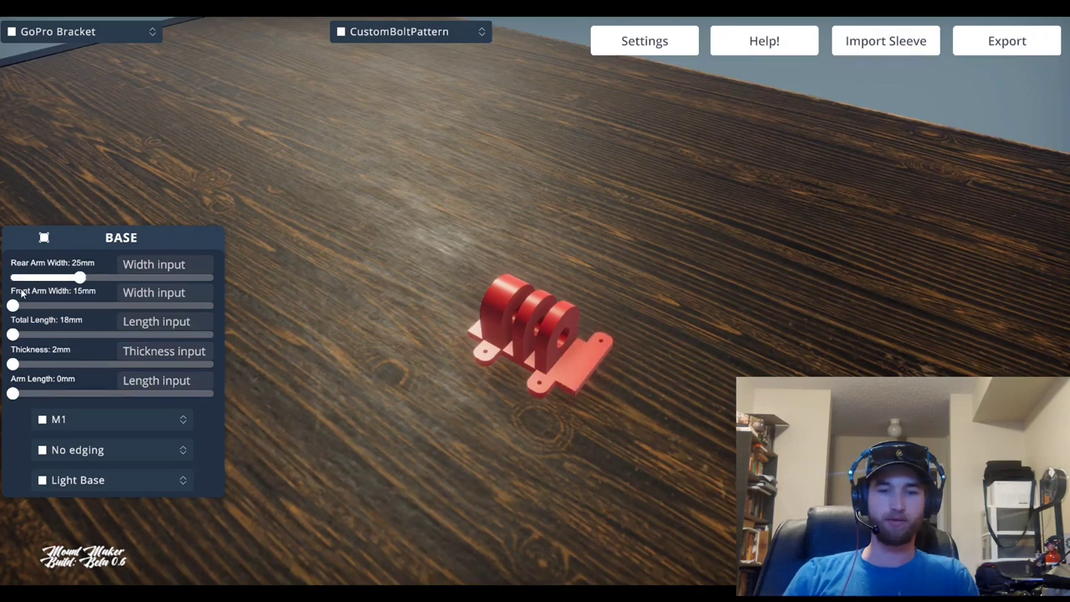
drag(15, 306, 84, 305)
Set the base to 28.5mm total length and 1.5mm thickness, with arm length near zero.
drag(12, 334, 74, 335)
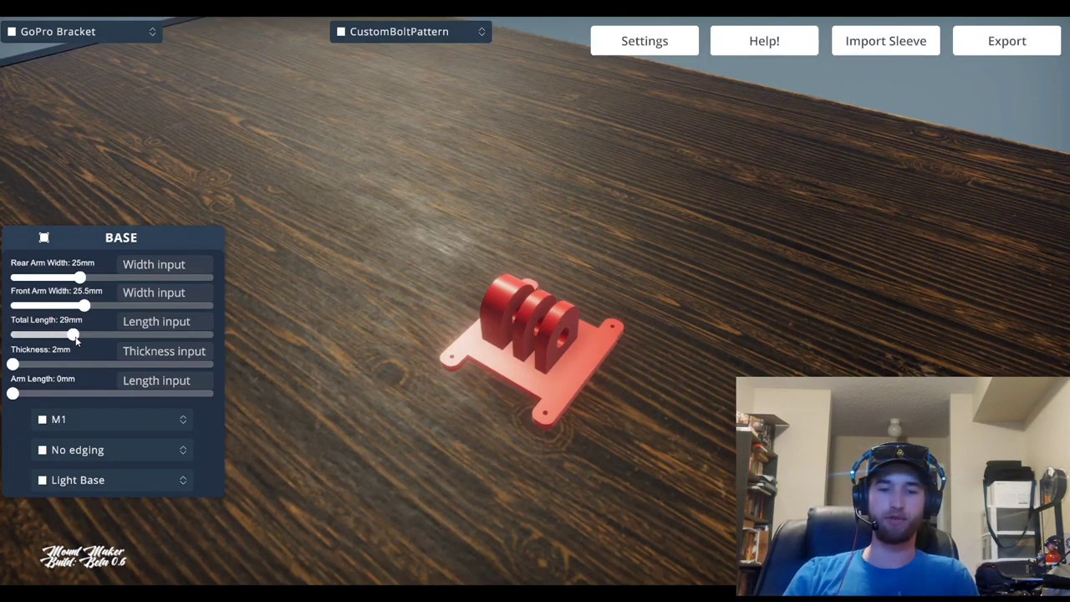
drag(73, 337, 57, 335)
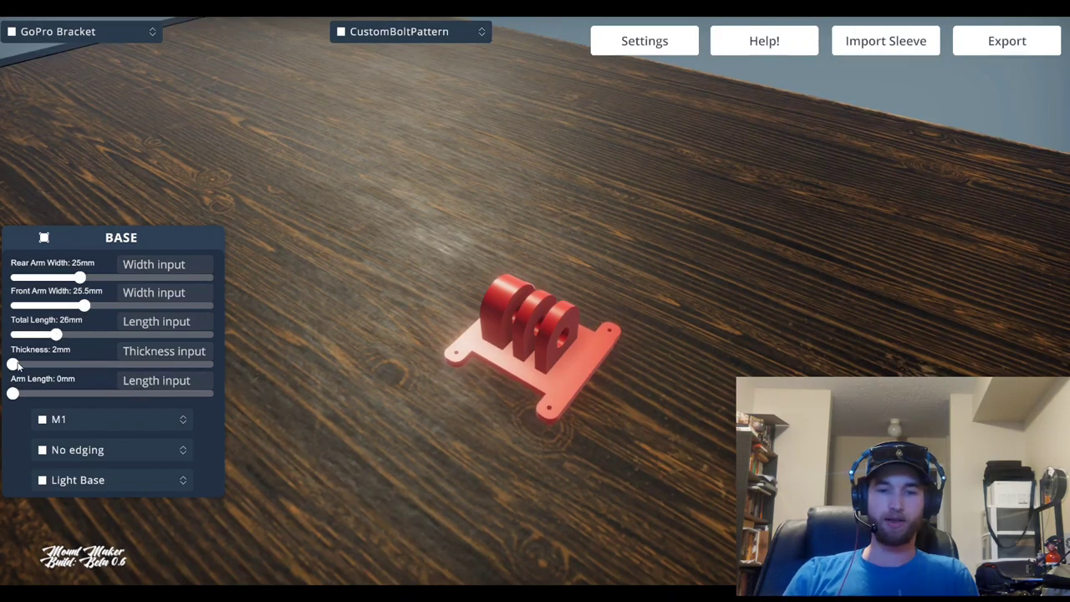
drag(16, 365, 21, 394)
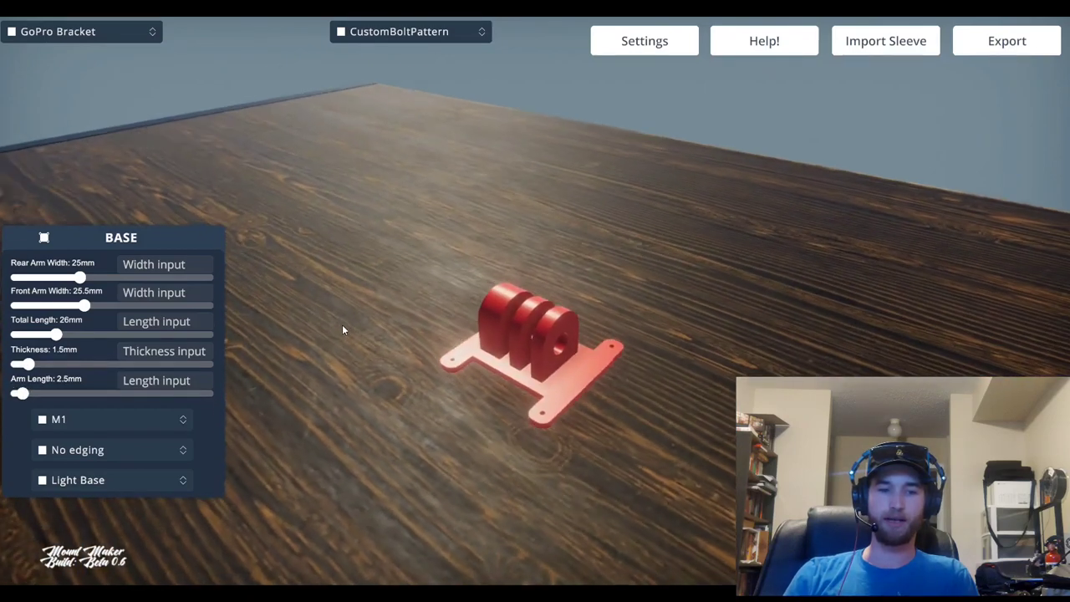
mouse_move(56, 334)
mouse_down()
mouse_move(18, 335)
mouse_move(113, 335)
mouse_move(74, 334)
mouse_up()
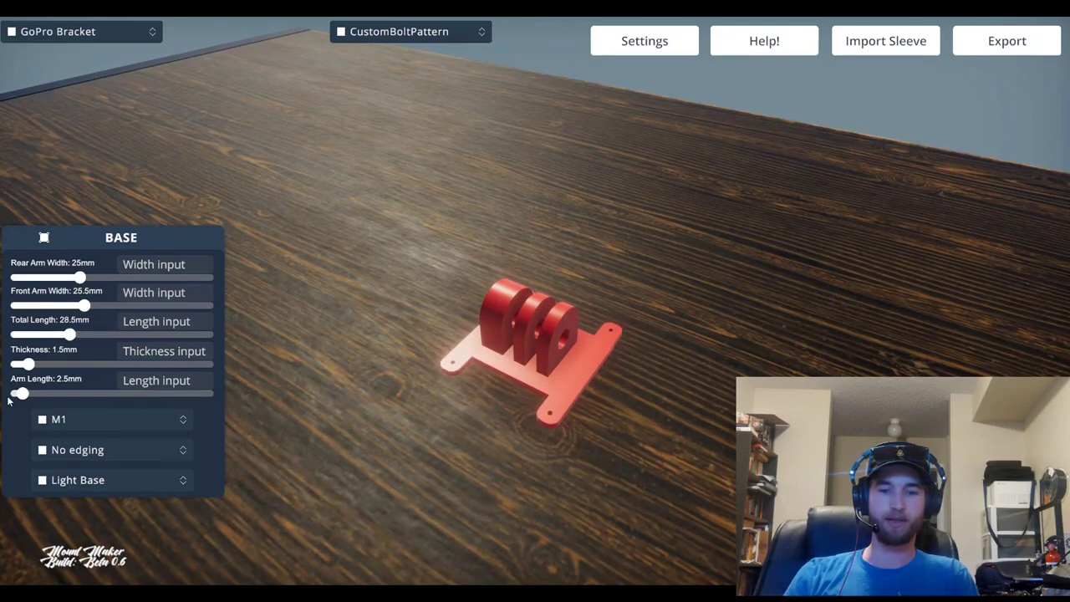
mouse_move(23, 394)
mouse_down()
mouse_move(67, 394)
mouse_move(14, 395)
mouse_move(60, 394)
mouse_move(15, 395)
mouse_move(37, 393)
mouse_move(23, 393)
mouse_move(32, 387)
mouse_move(53, 393)
mouse_move(5, 399)
mouse_move(15, 394)
mouse_up()
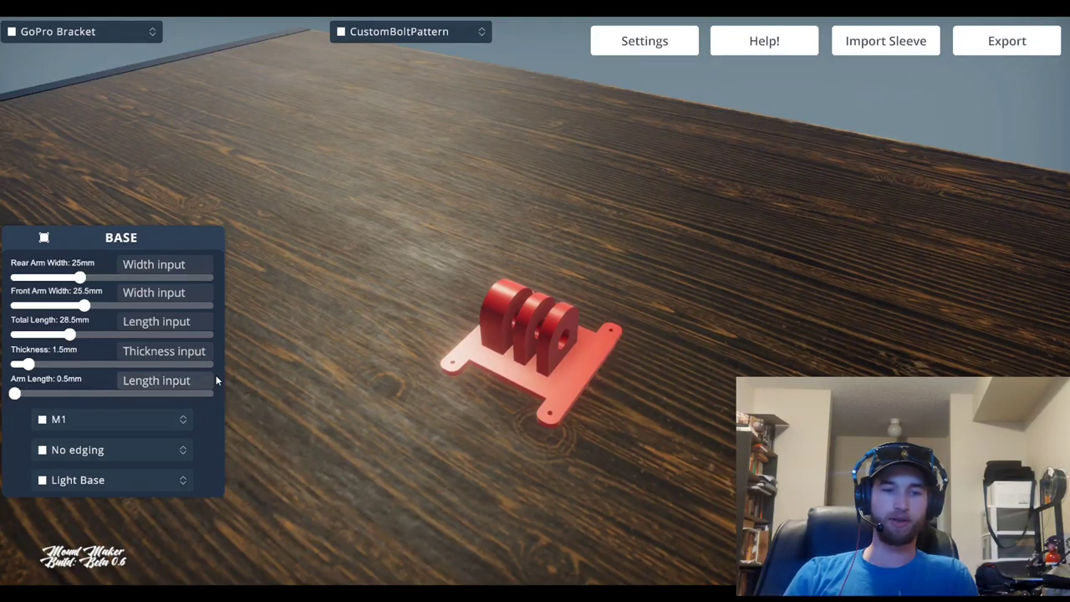
Enter 50mm for both the rear and front arm widths.
click(165, 265)
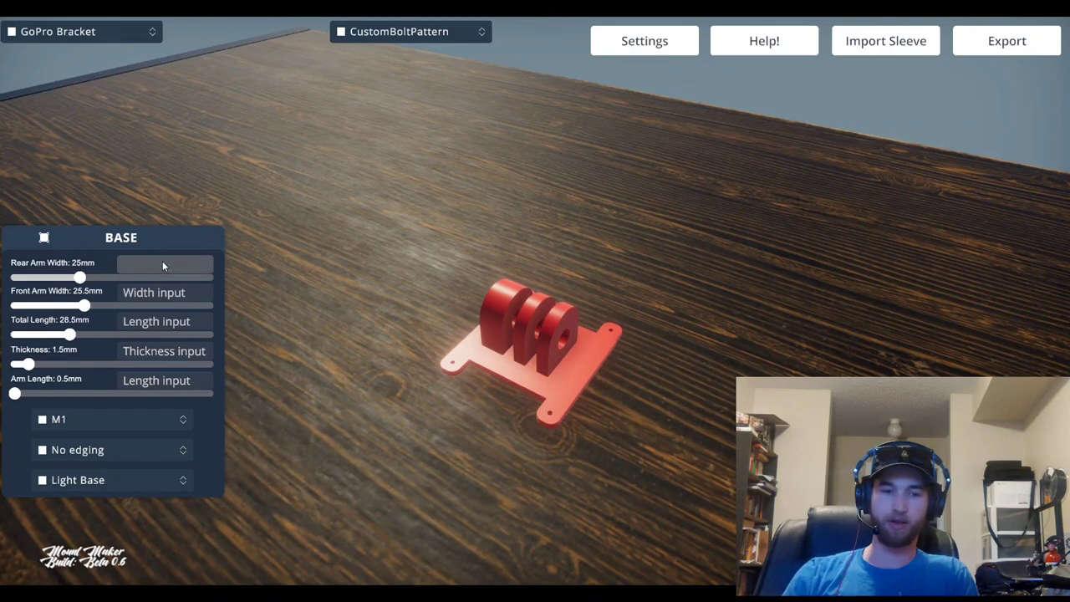
text(50)
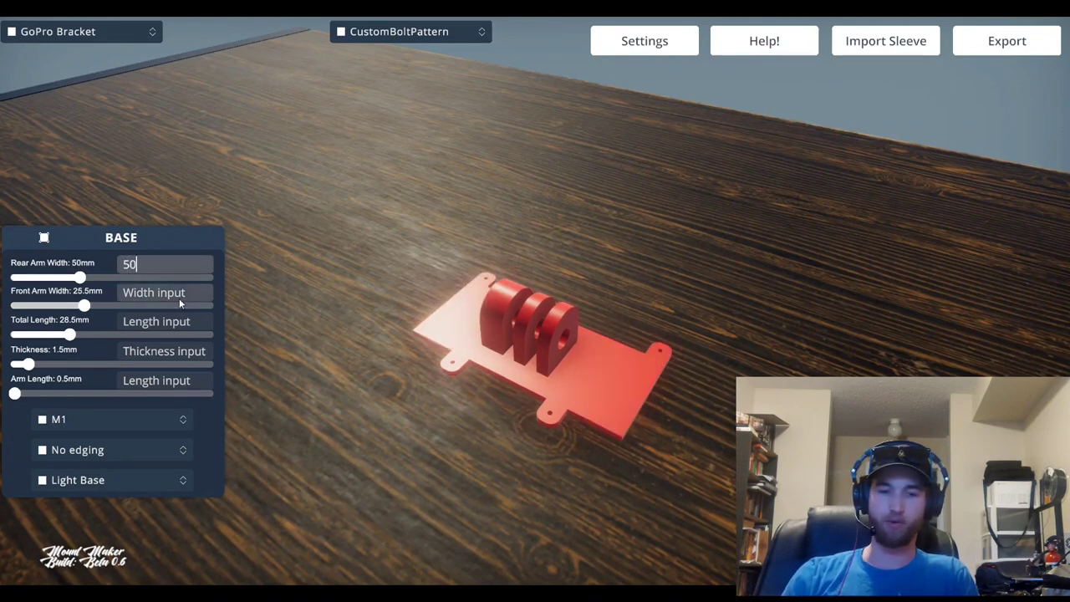
click(172, 290)
text(50)
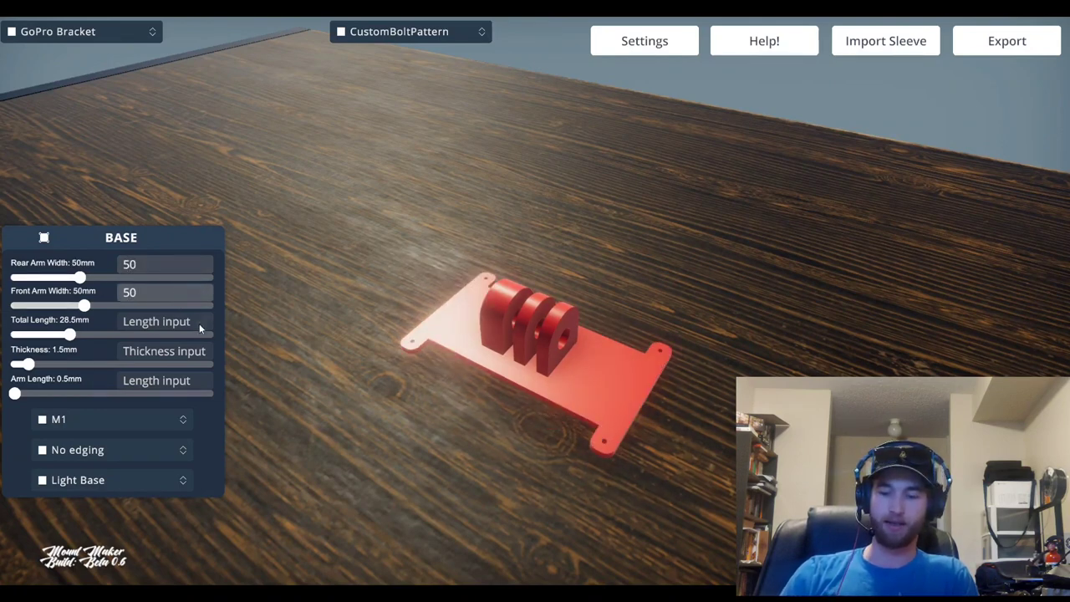
Enter 10mm as the base's total length.
click(199, 324)
text(100)
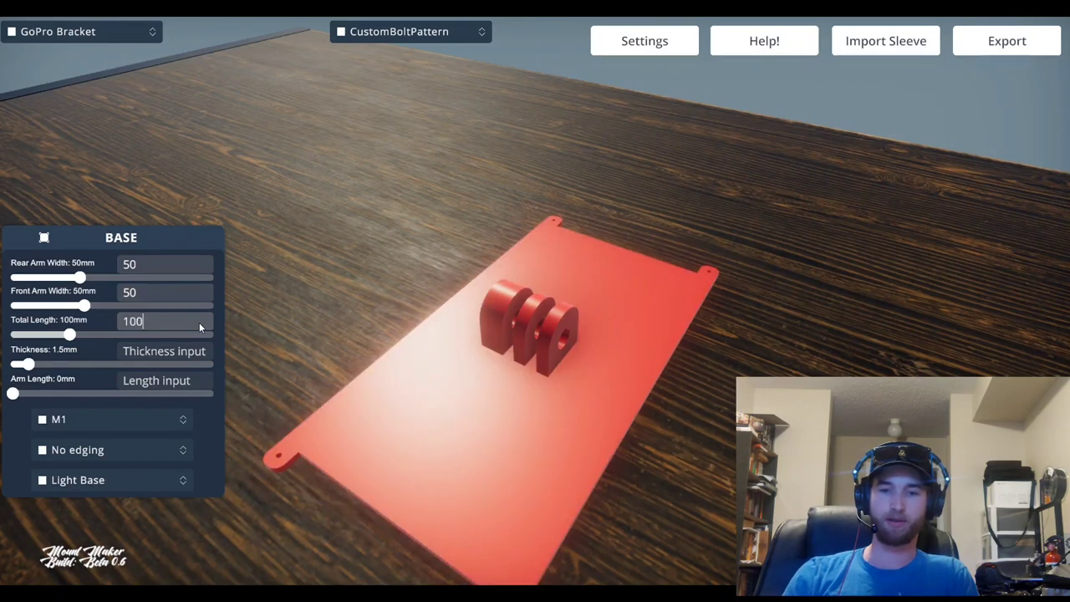
text(0)
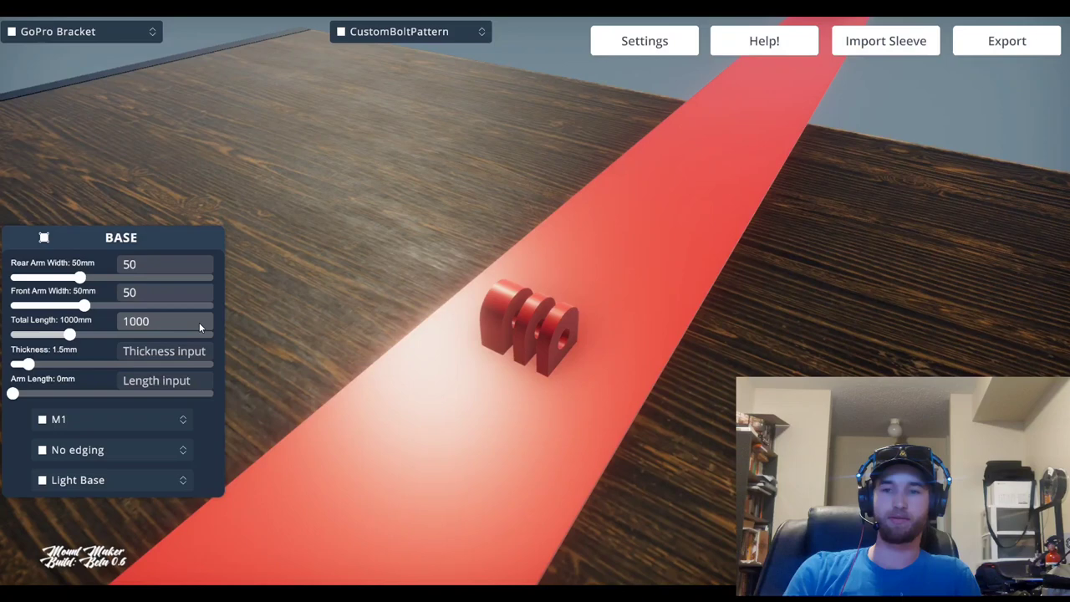
key(BackSpace)
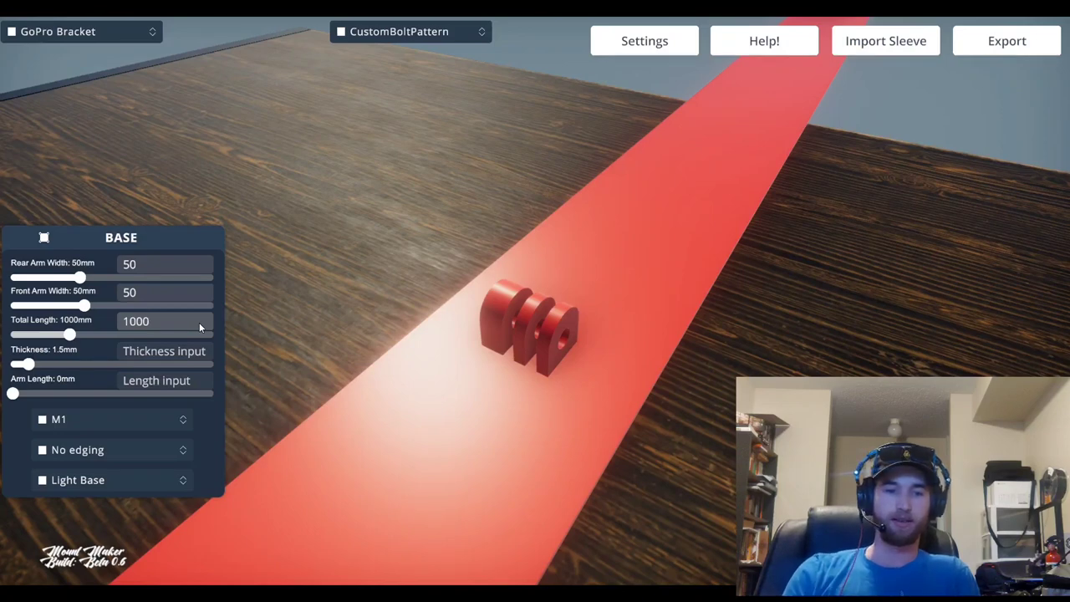
key(BackSpace)
text(.2554)
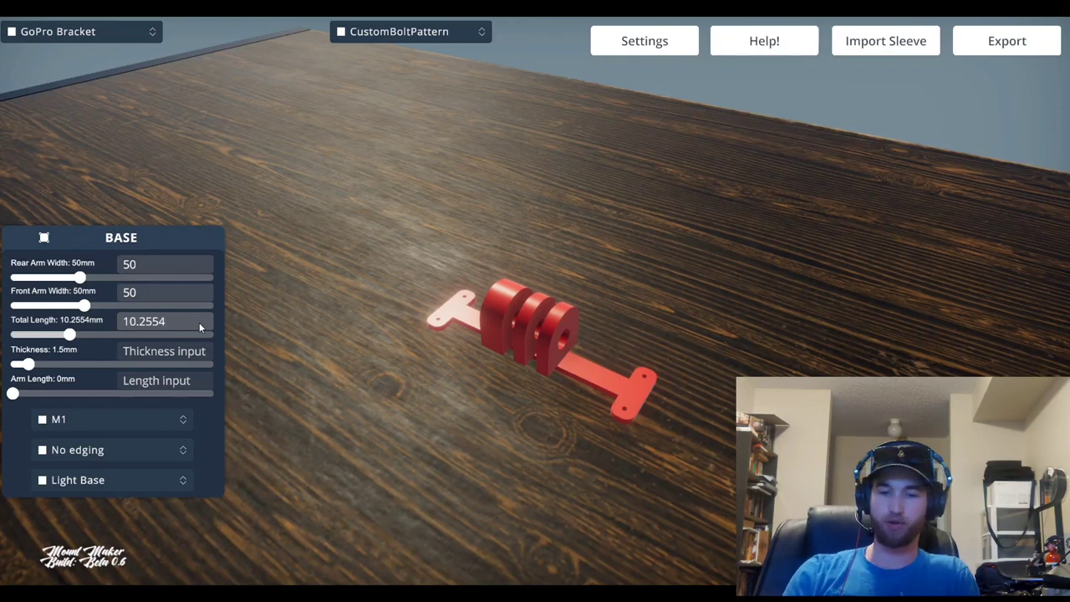
key(BackSpace)
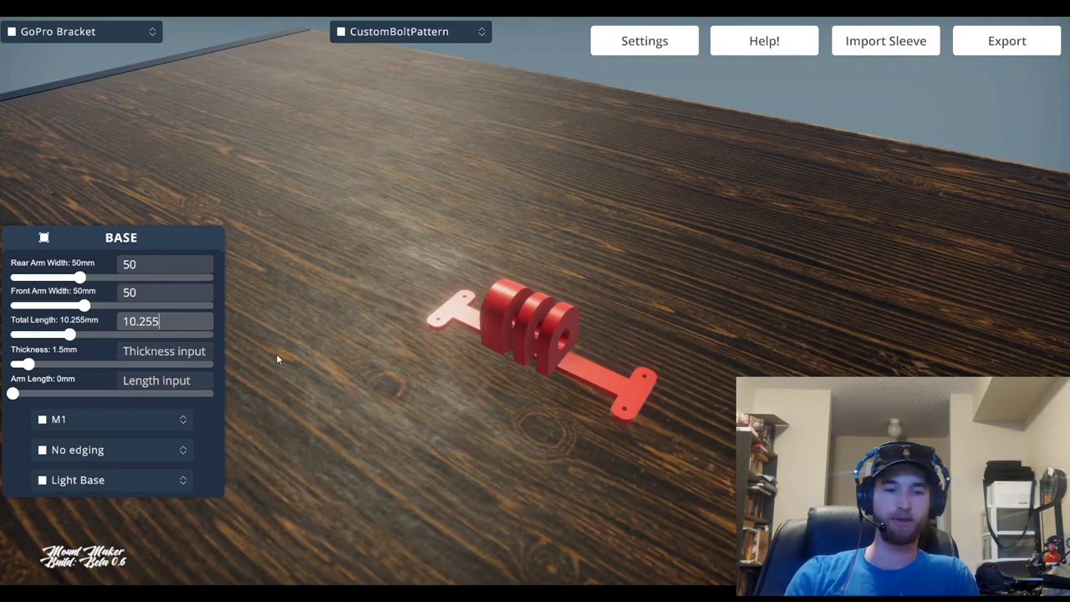
key(BackSpace)
key(BackSpace)
key(BackSpace)
key(BackSpace)
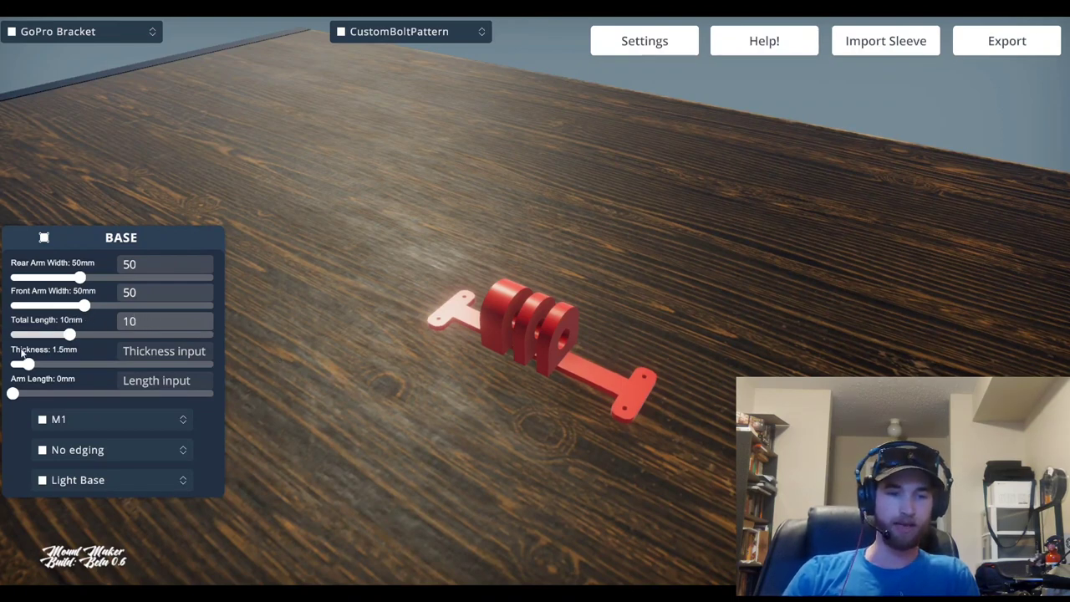
click(77, 424)
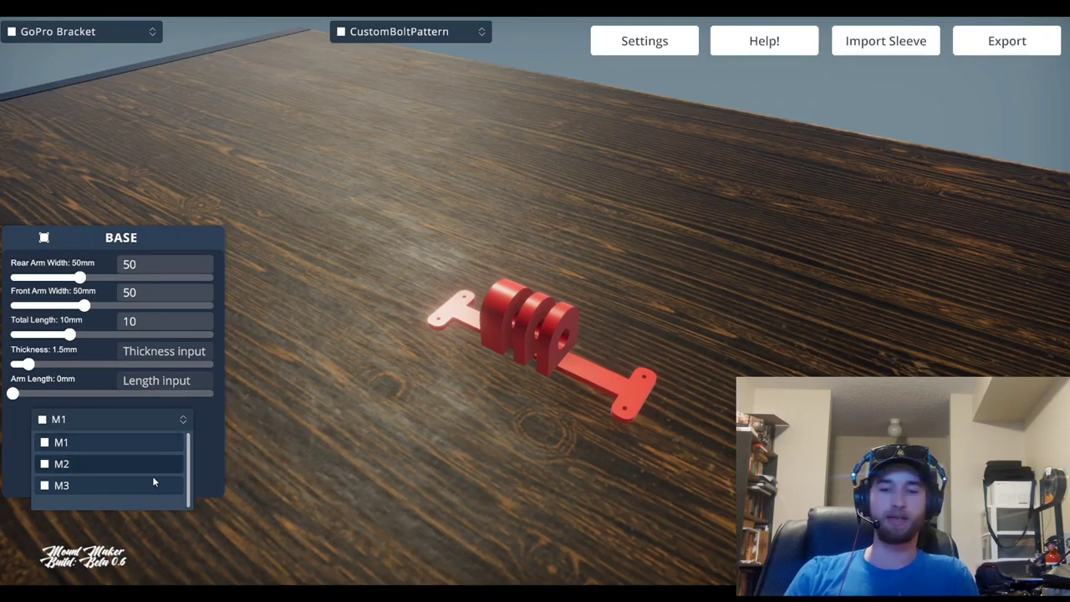
Give the base M2 bolt holes and chamfered edges.
click(147, 485)
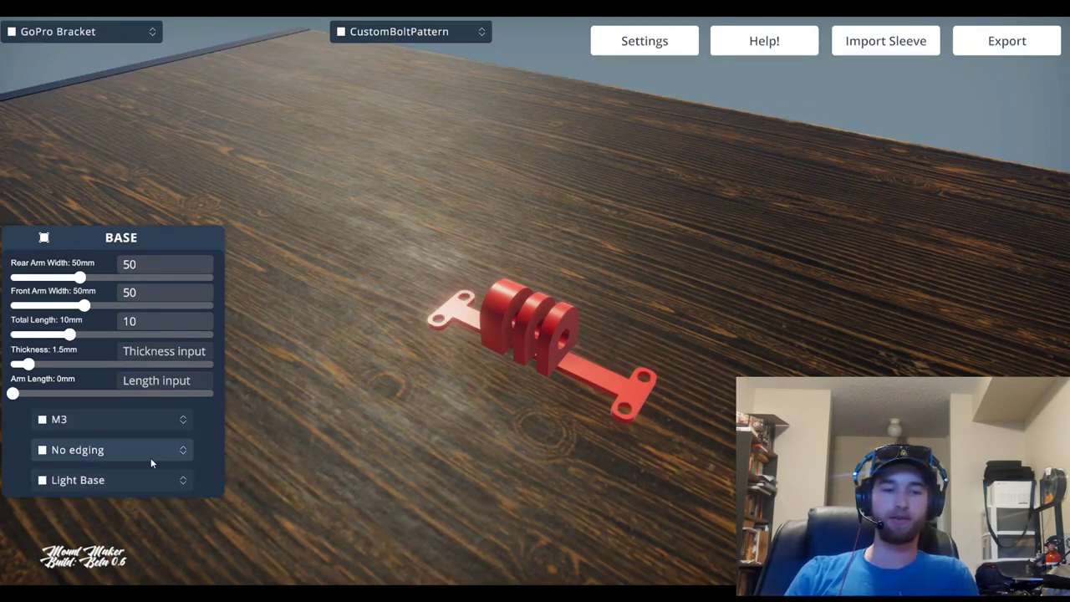
click(143, 426)
click(138, 459)
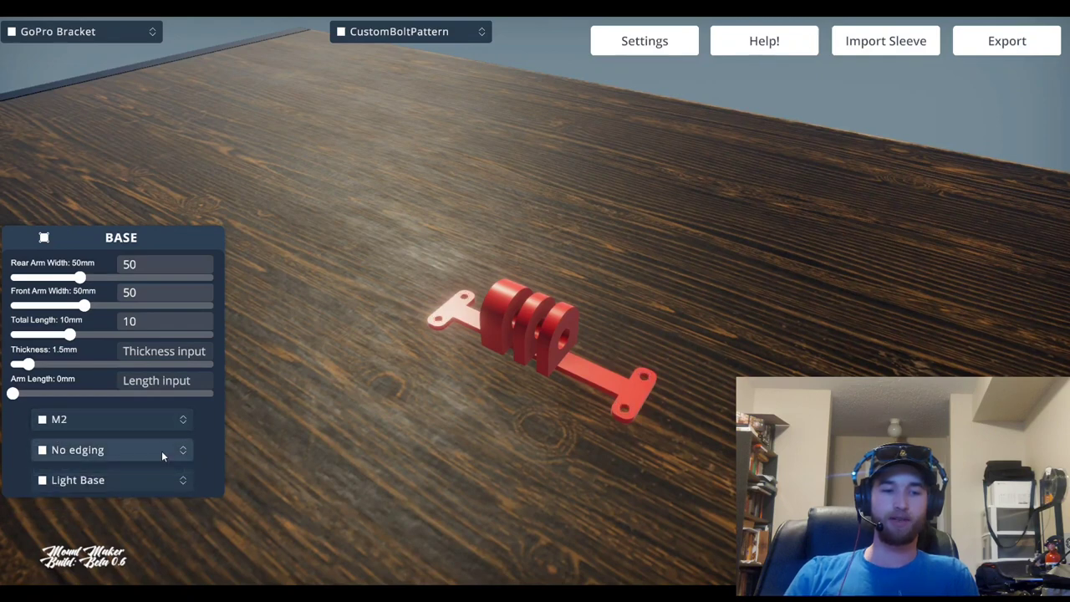
click(161, 450)
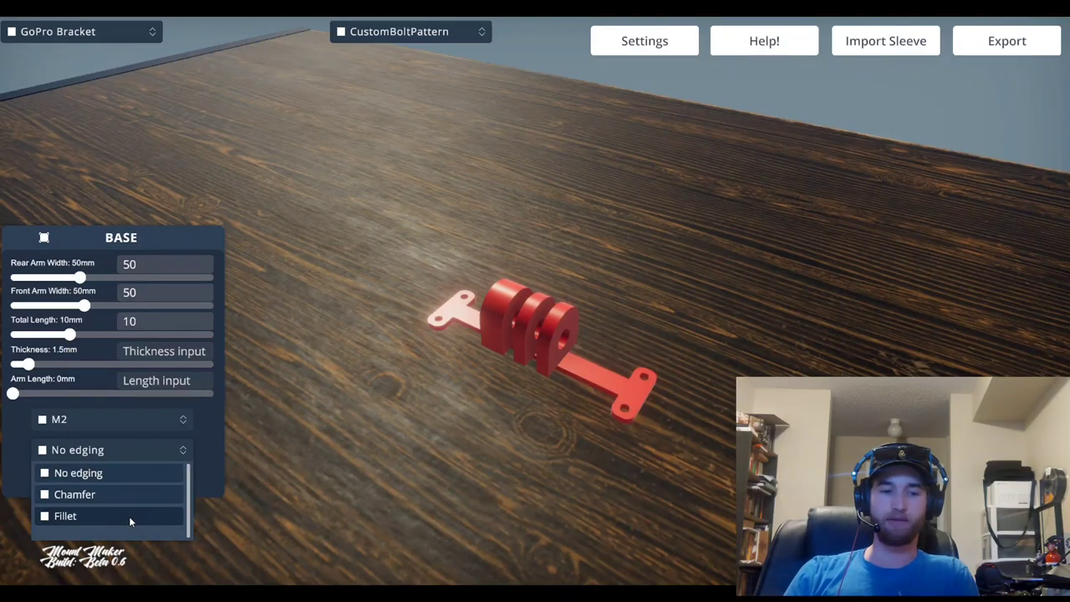
click(129, 516)
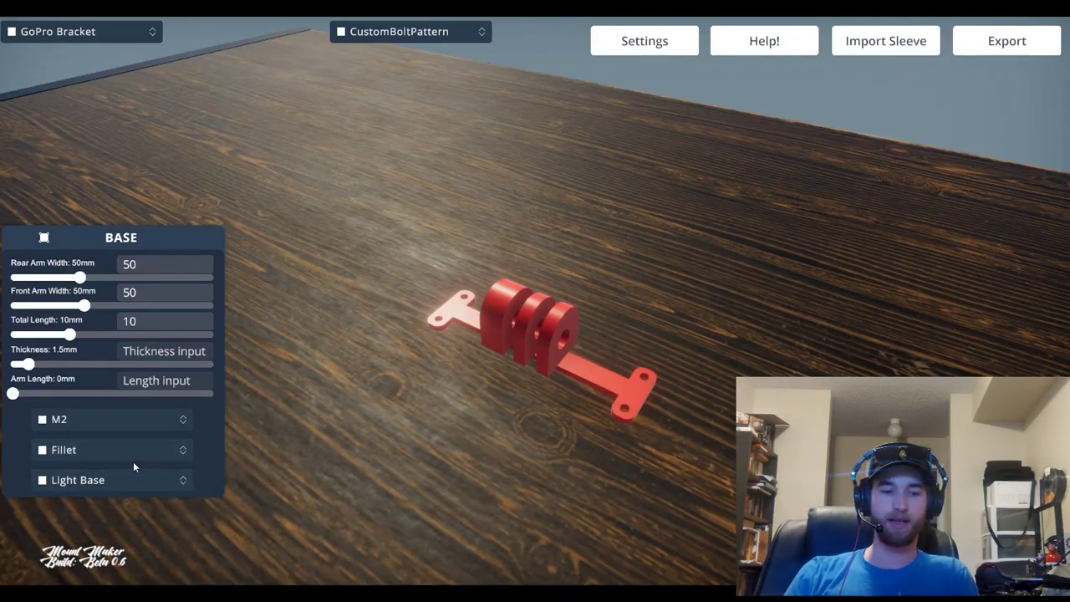
click(129, 451)
click(127, 494)
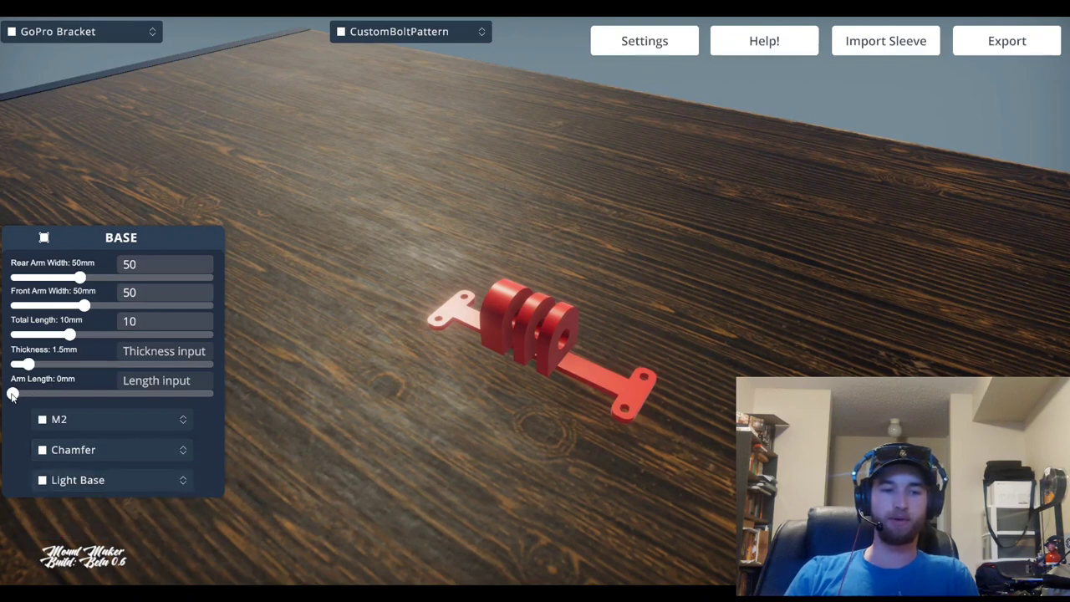
Lengthen the base to 34.5mm, narrow the rear arm to 24mm, and keep arm length near zero.
drag(70, 334, 101, 334)
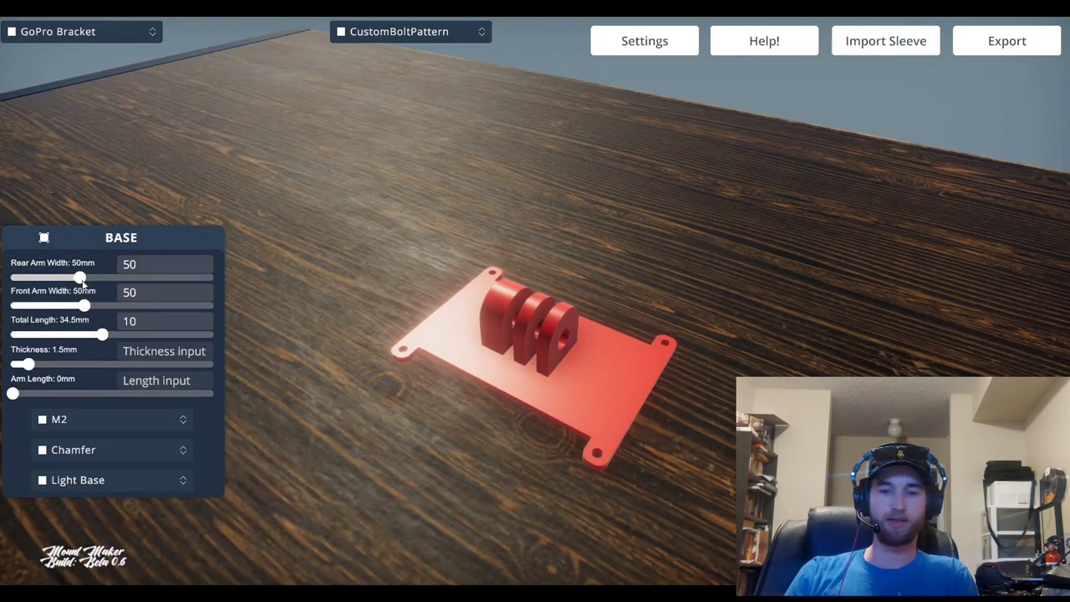
drag(79, 278, 38, 306)
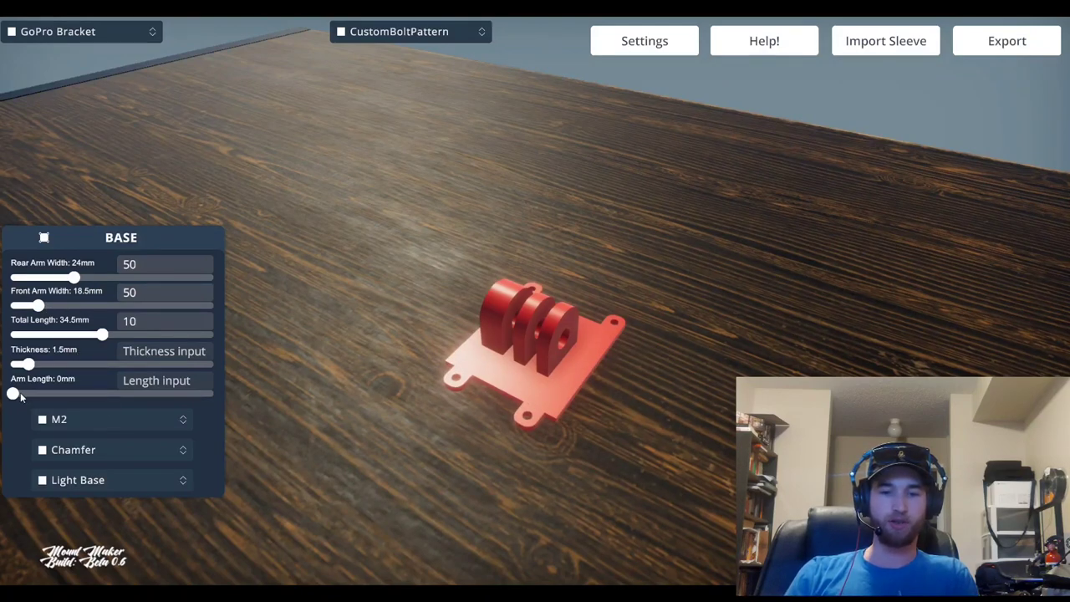
drag(15, 394, 75, 395)
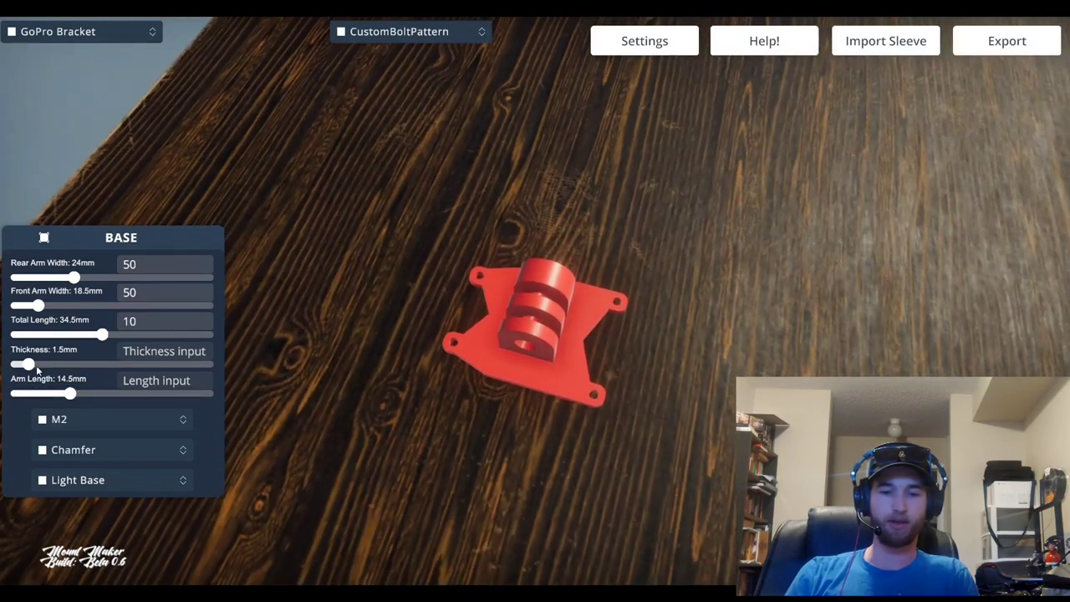
mouse_move(70, 393)
mouse_down()
mouse_move(12, 397)
mouse_move(79, 393)
mouse_move(59, 394)
mouse_move(72, 399)
mouse_up()
Give the base filleted edges and choose the solid base plate.
click(160, 456)
click(120, 514)
drag(404, 274, 236, 429)
click(134, 477)
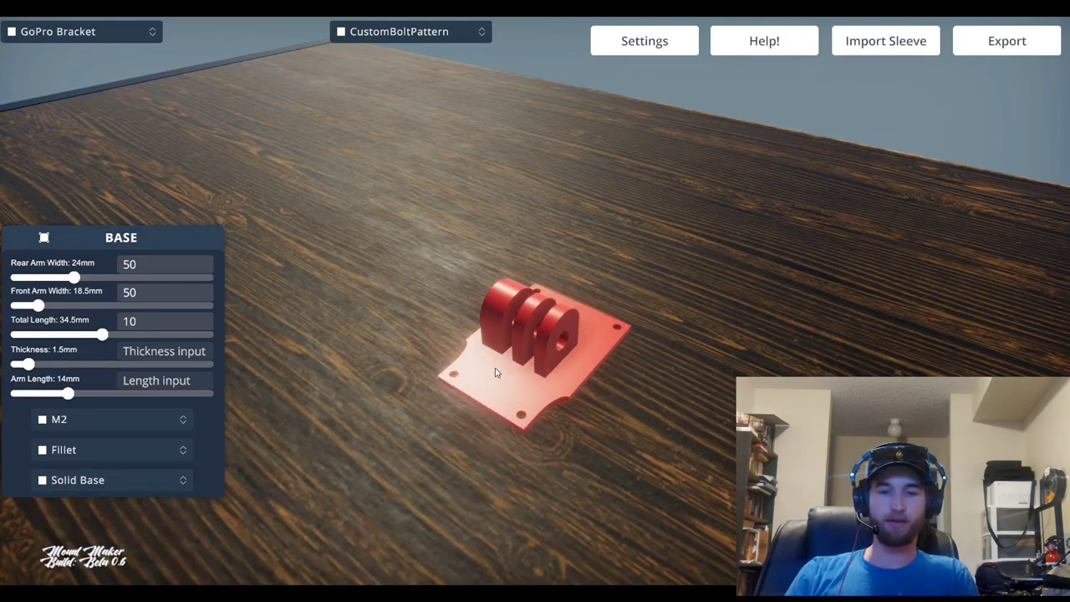
middle_drag(495, 372, 220, 404)
middle_drag(298, 387, 482, 361)
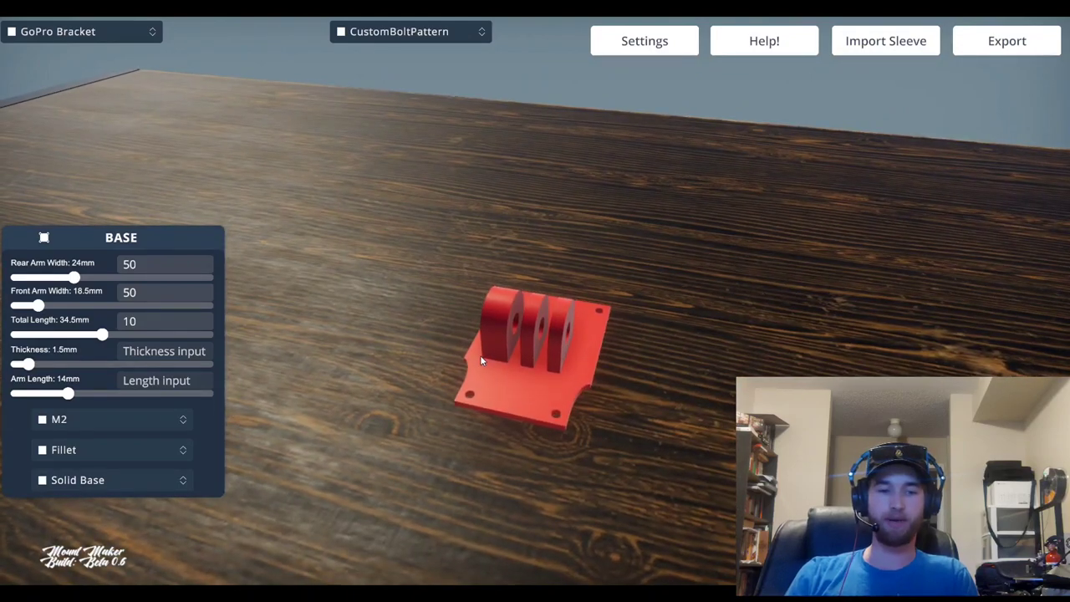
Try a 10mm base thickness, then return it to 1.5mm.
drag(33, 365, 217, 370)
middle_drag(310, 390, 211, 365)
drag(210, 365, 26, 365)
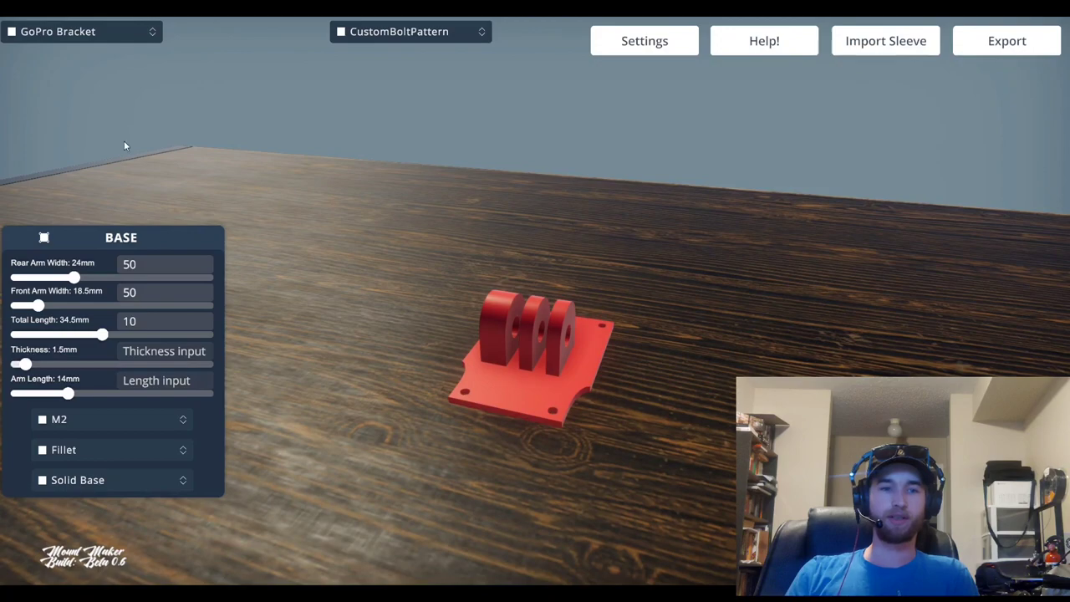
Switch to the Full Mount with the Runcam Orange cage and use a Light Base.
click(126, 33)
click(122, 94)
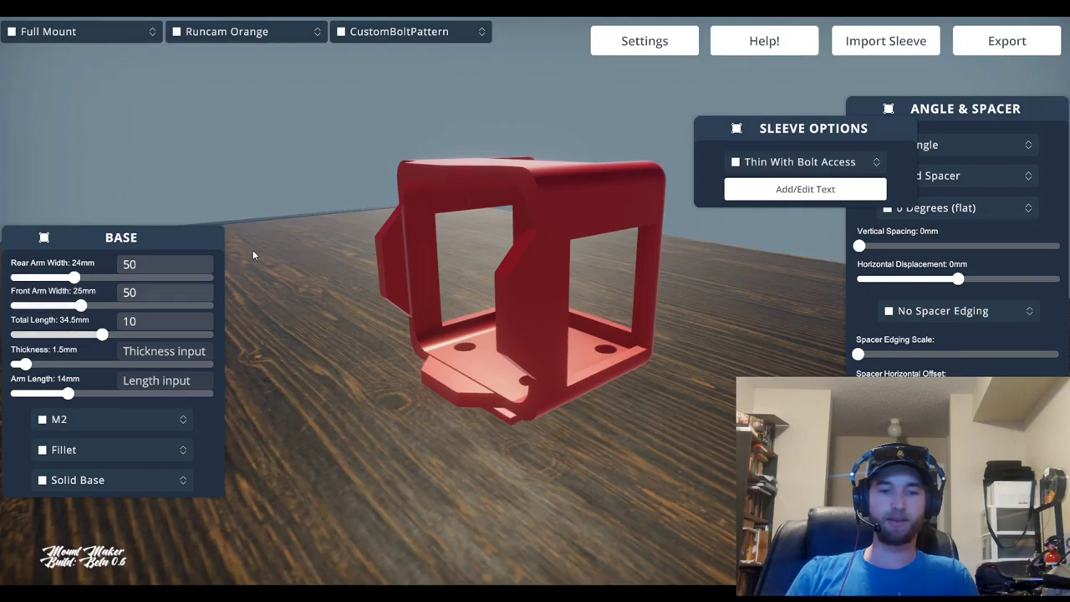
drag(253, 254, 295, 246)
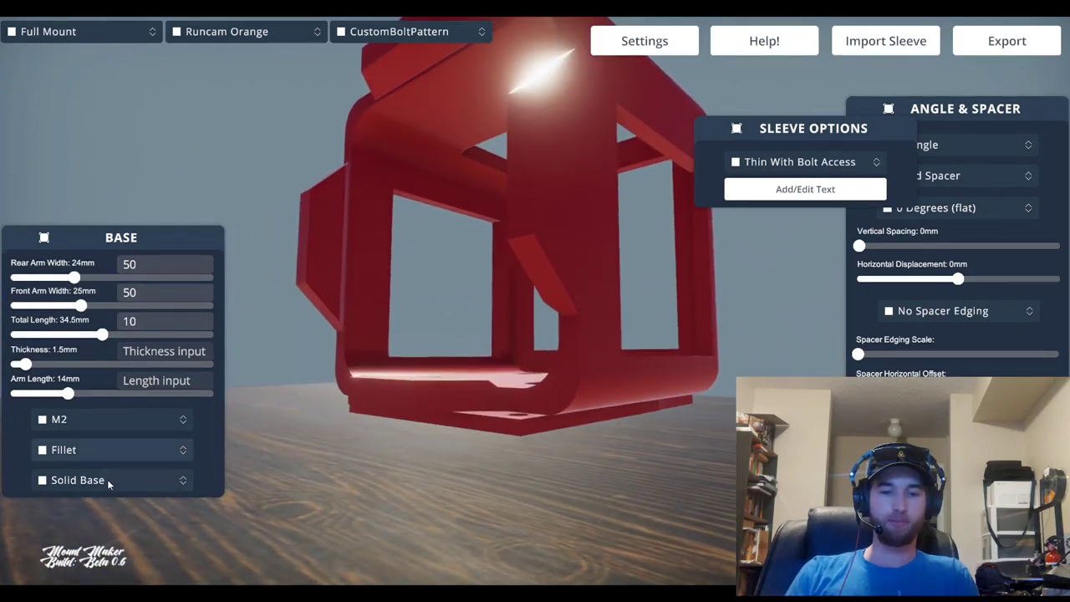
click(108, 480)
click(112, 501)
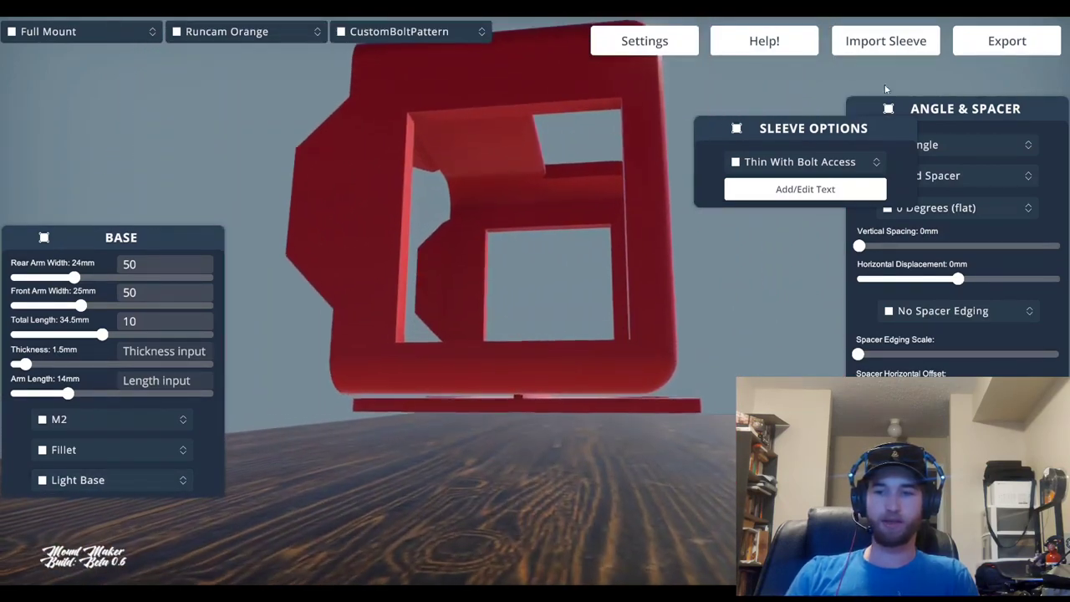
Move the sleeve options aside and raise the cage to 11.5mm vertical spacing.
drag(836, 127, 903, 410)
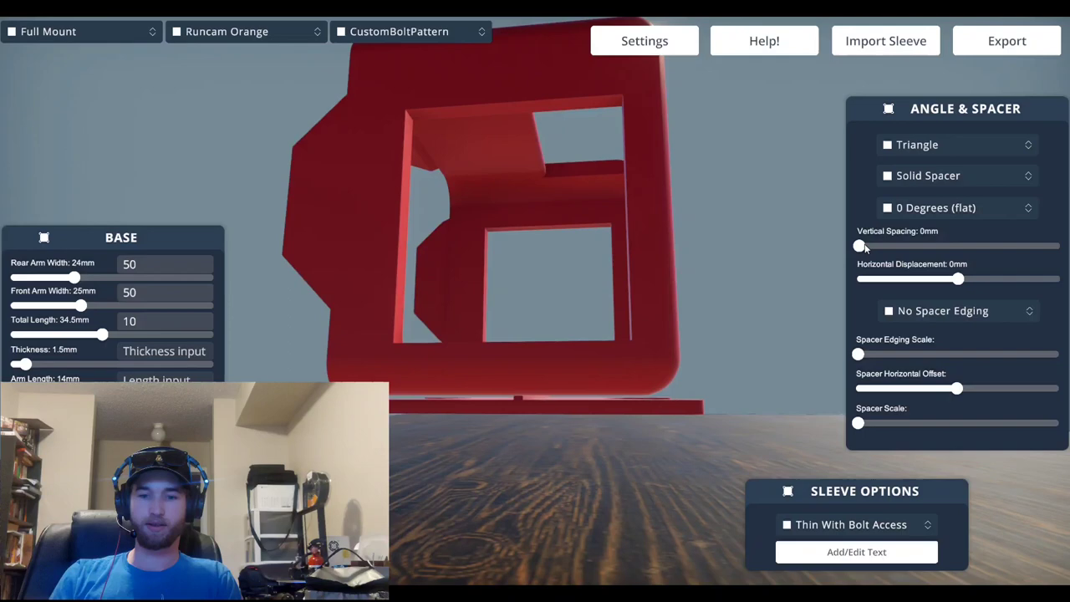
drag(865, 246, 972, 247)
drag(714, 283, 828, 285)
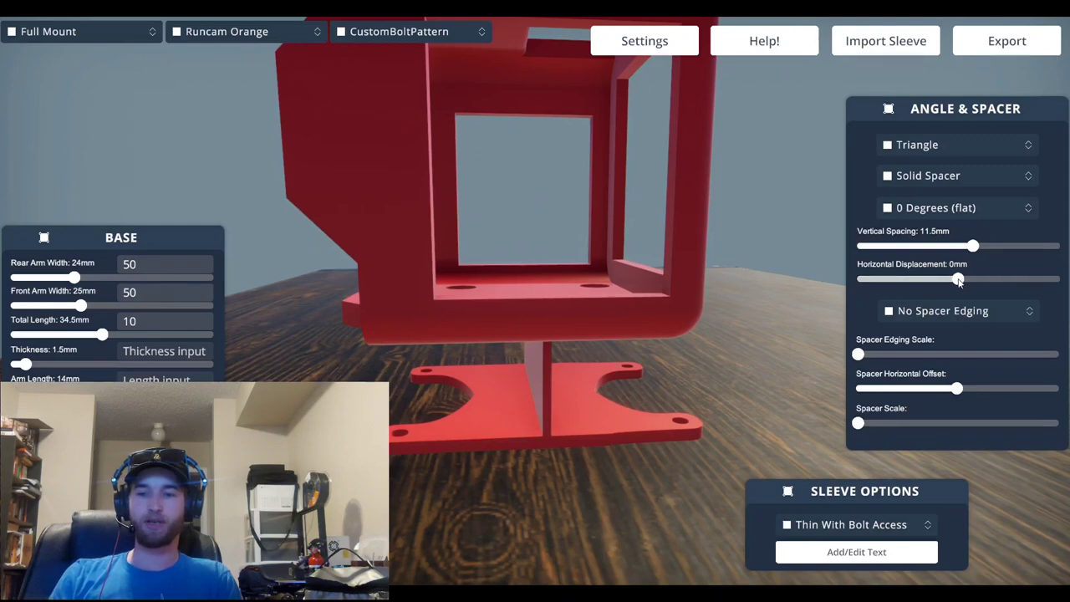
mouse_move(959, 281)
mouse_down()
mouse_move(861, 279)
mouse_move(997, 278)
mouse_move(958, 277)
mouse_up()
Narrow the spacer post and shift the cage 5.5mm horizontally over the base.
drag(812, 304, 1008, 424)
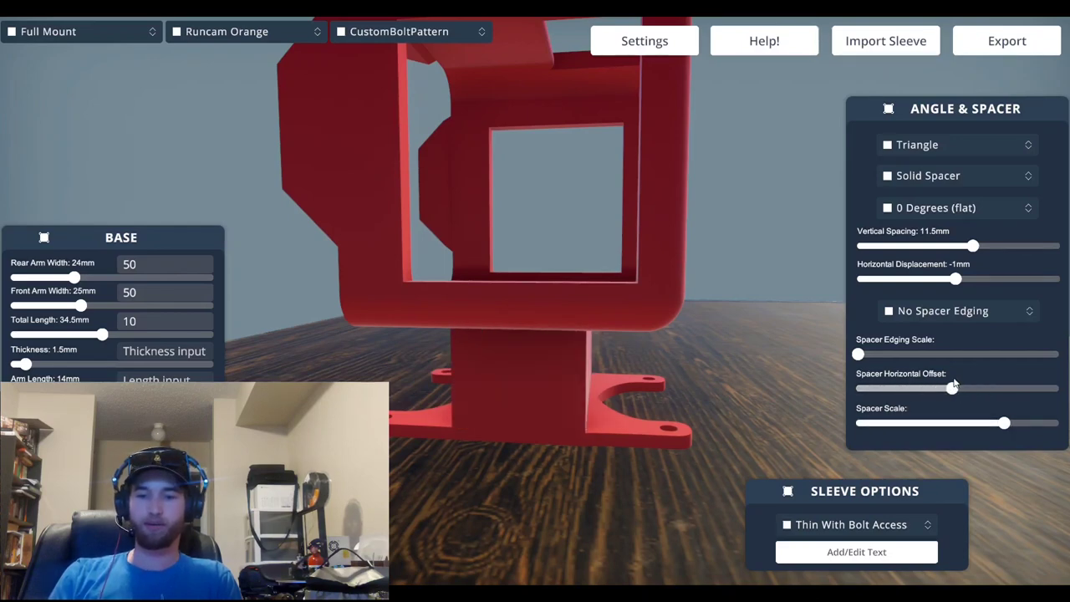
drag(1006, 425, 893, 420)
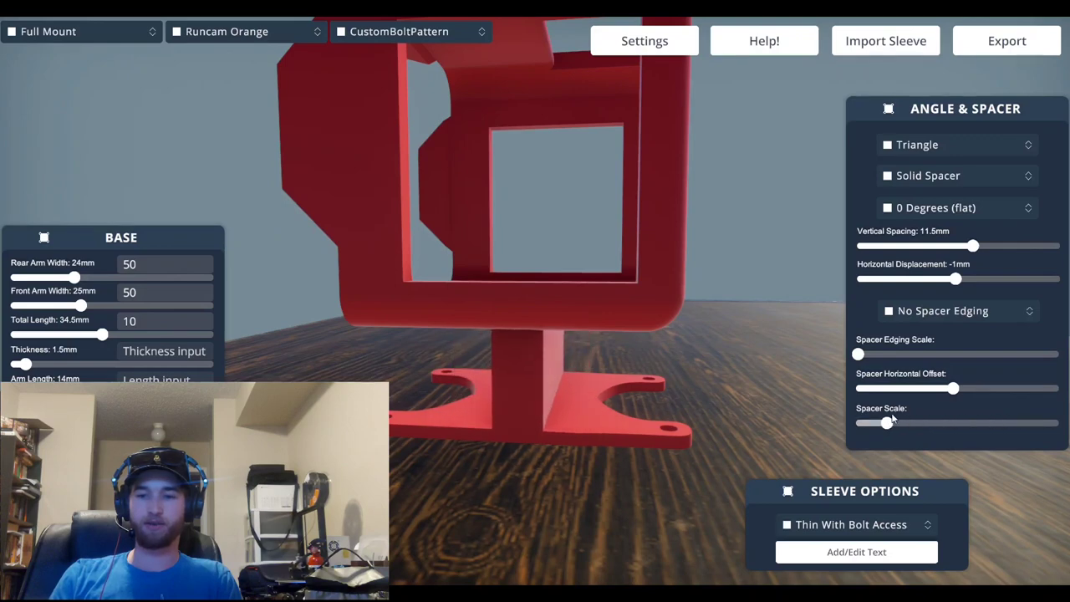
drag(954, 388, 884, 389)
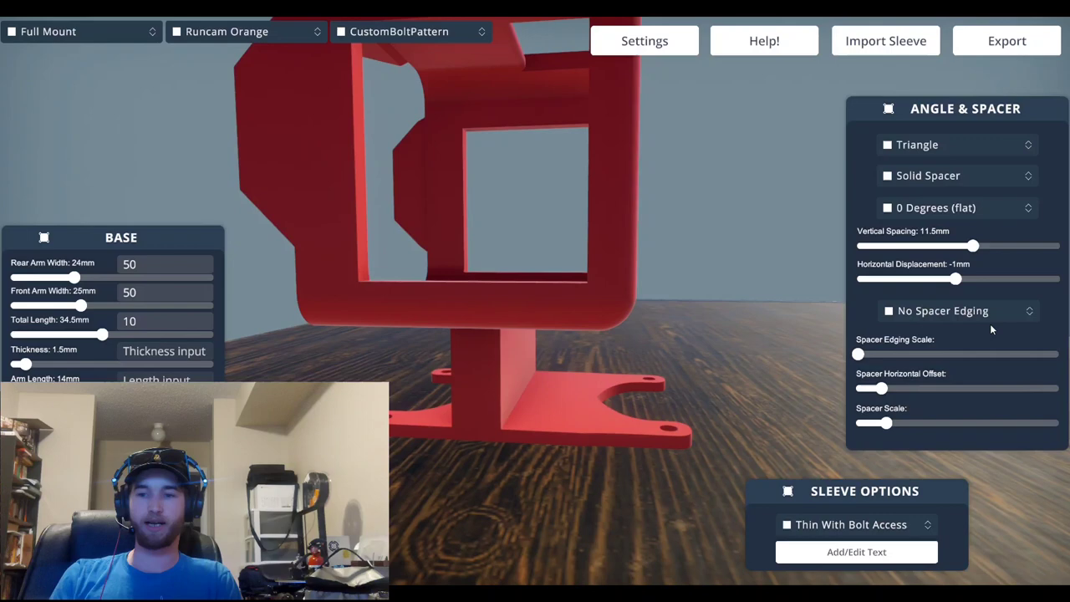
mouse_move(957, 283)
mouse_down()
mouse_move(999, 281)
mouse_move(971, 280)
mouse_up()
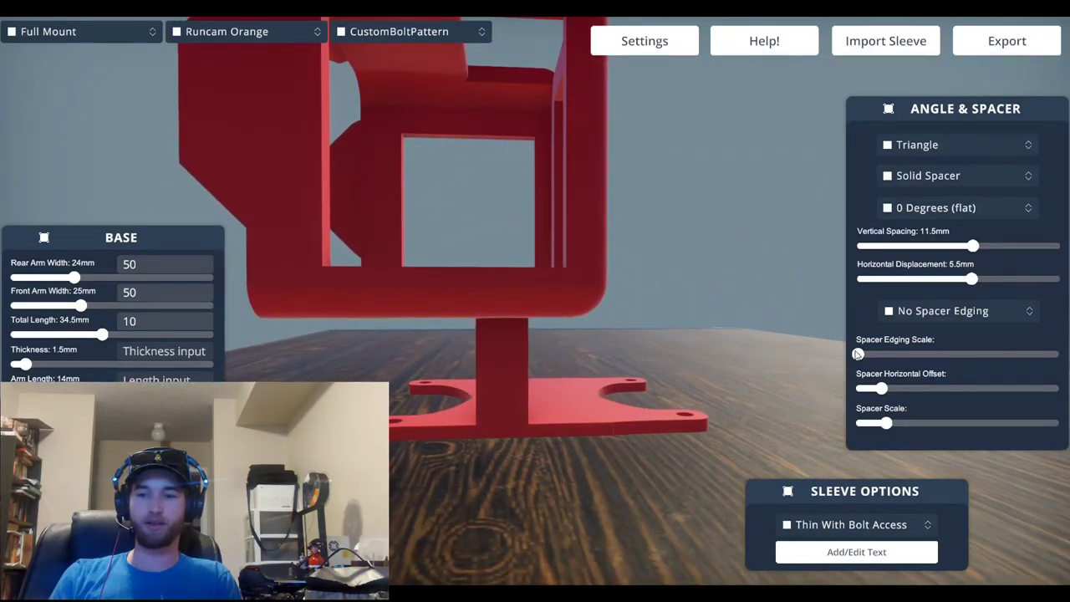
Apply Fillet Spacer edging with a larger edging scale and 5.5mm vertical spacing.
click(911, 310)
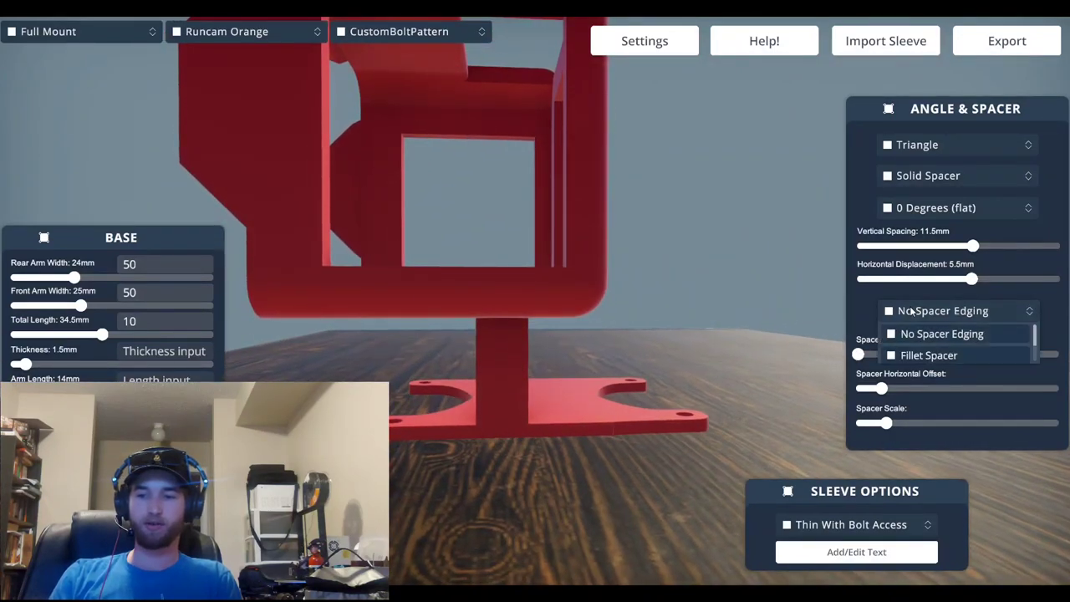
click(939, 358)
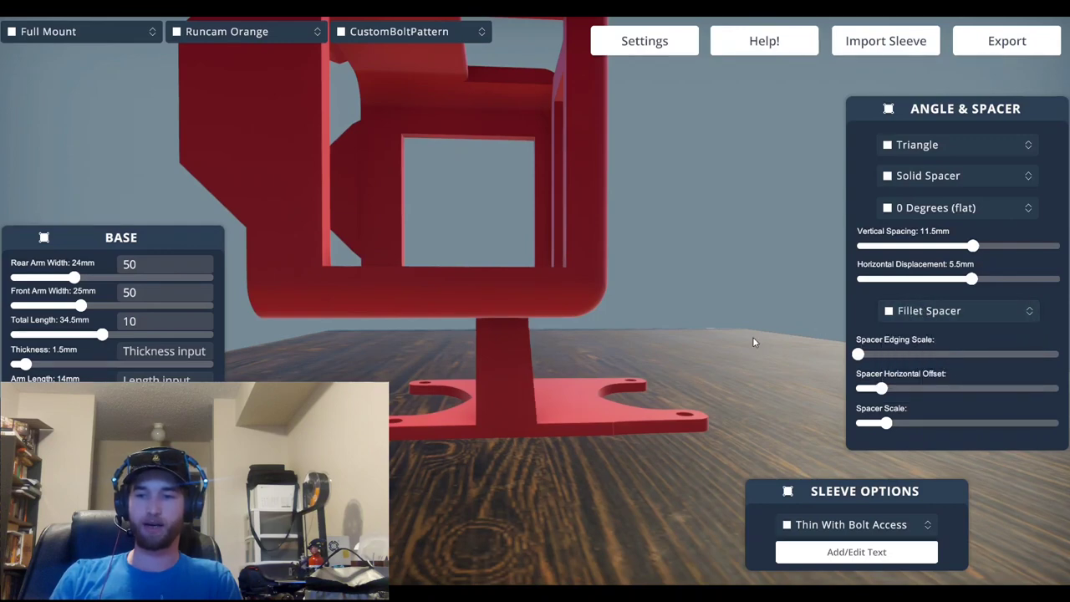
drag(753, 342, 712, 326)
drag(972, 246, 914, 246)
drag(862, 356, 998, 356)
drag(639, 360, 674, 351)
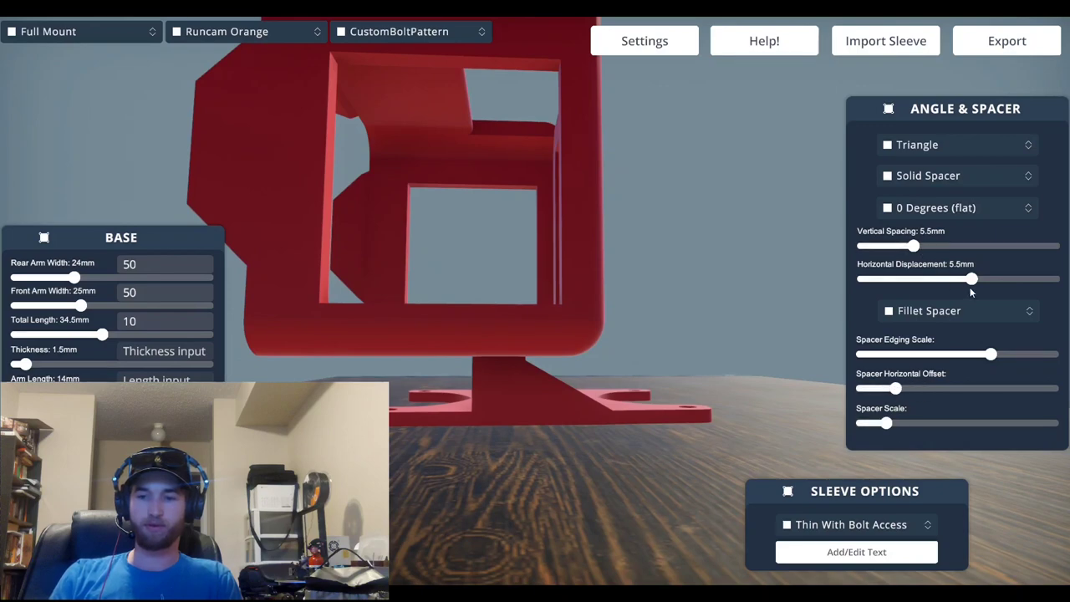
mouse_move(897, 389)
mouse_down()
mouse_move(974, 387)
mouse_move(919, 380)
mouse_move(995, 373)
mouse_move(906, 381)
mouse_move(963, 369)
mouse_move(956, 361)
mouse_move(954, 395)
mouse_move(903, 389)
mouse_up()
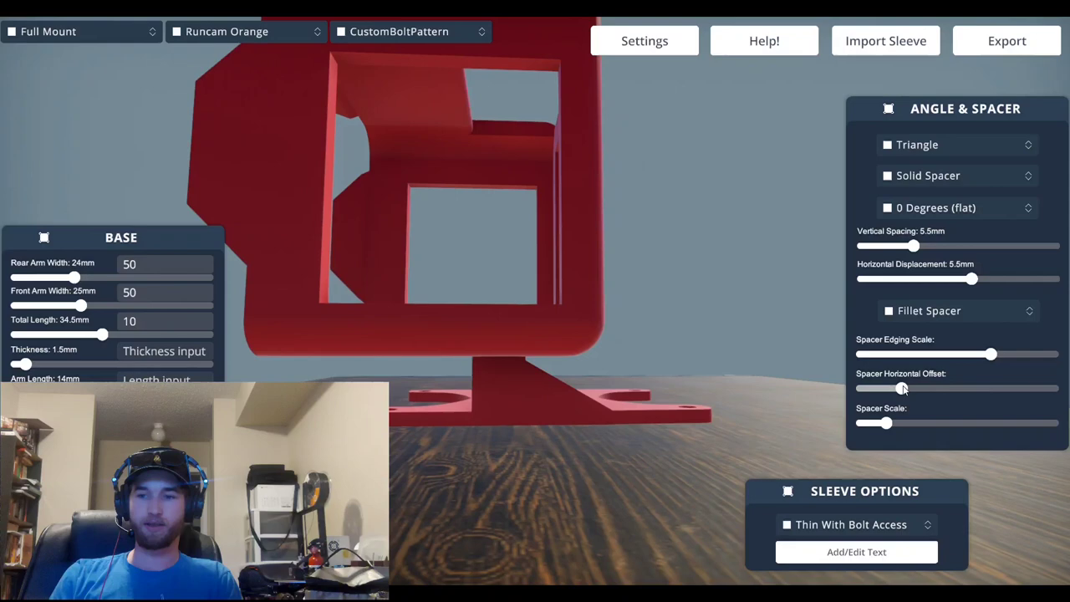
Tilt the cage to 25 degrees with about 3mm vertical spacing and 1mm horizontal displacement.
click(956, 211)
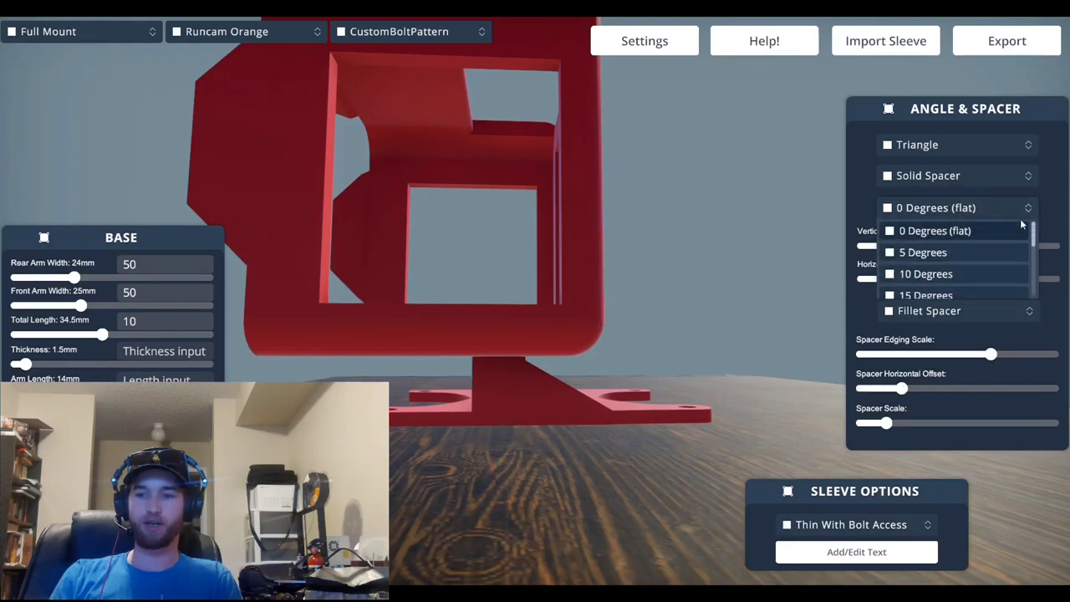
mouse_move(1035, 251)
mouse_down()
mouse_move(1028, 292)
mouse_move(1031, 231)
mouse_move(1030, 263)
mouse_up()
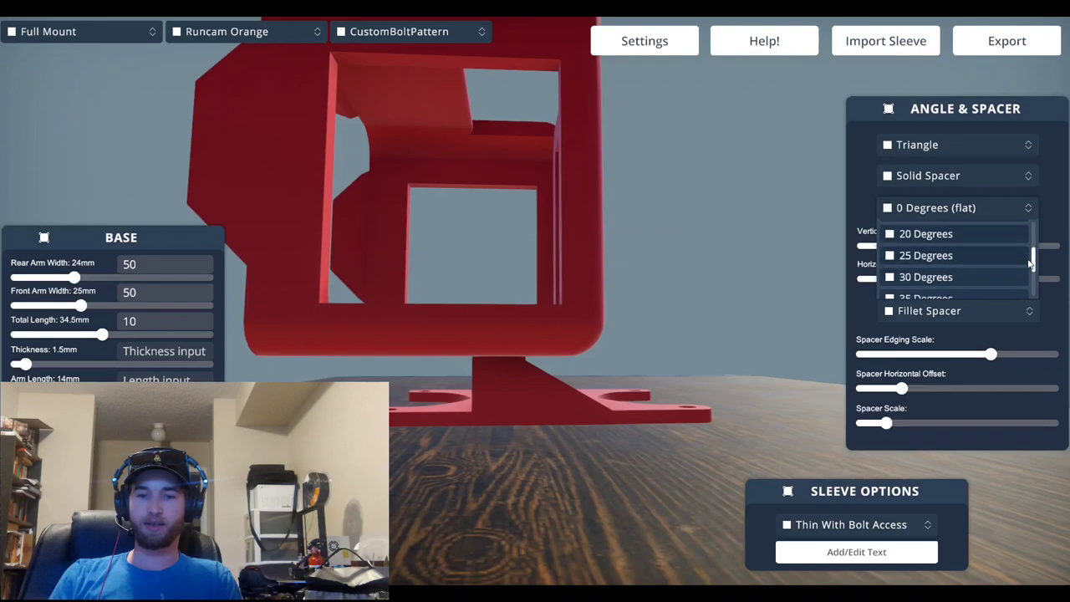
click(975, 252)
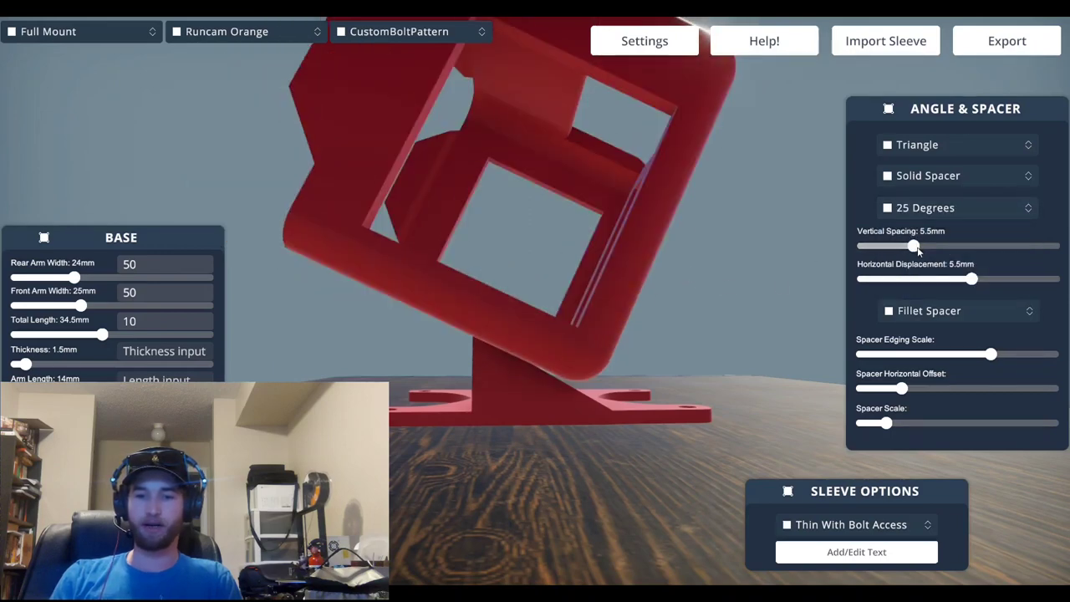
drag(916, 249, 900, 252)
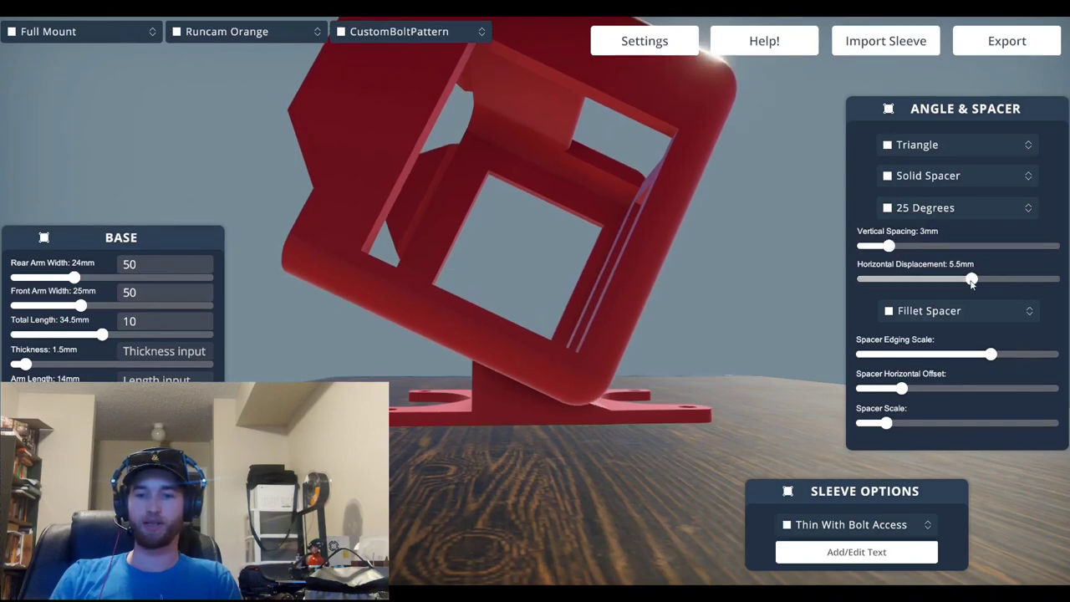
drag(971, 283, 963, 285)
drag(764, 316, 724, 303)
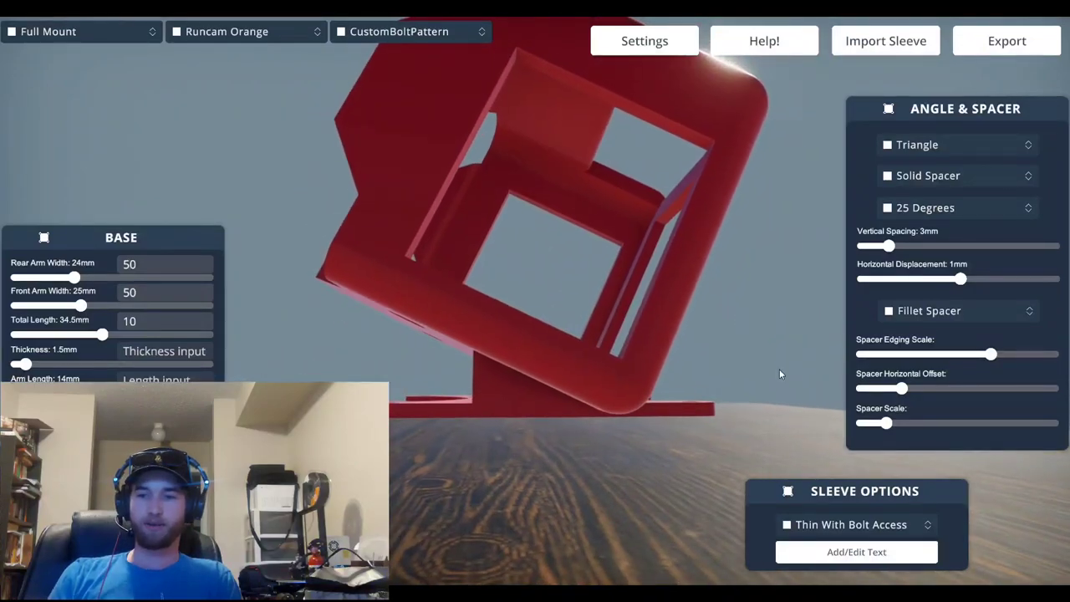
Tilt the cage to 40 degrees with 4mm horizontal displacement and 8mm vertical spacing.
click(972, 208)
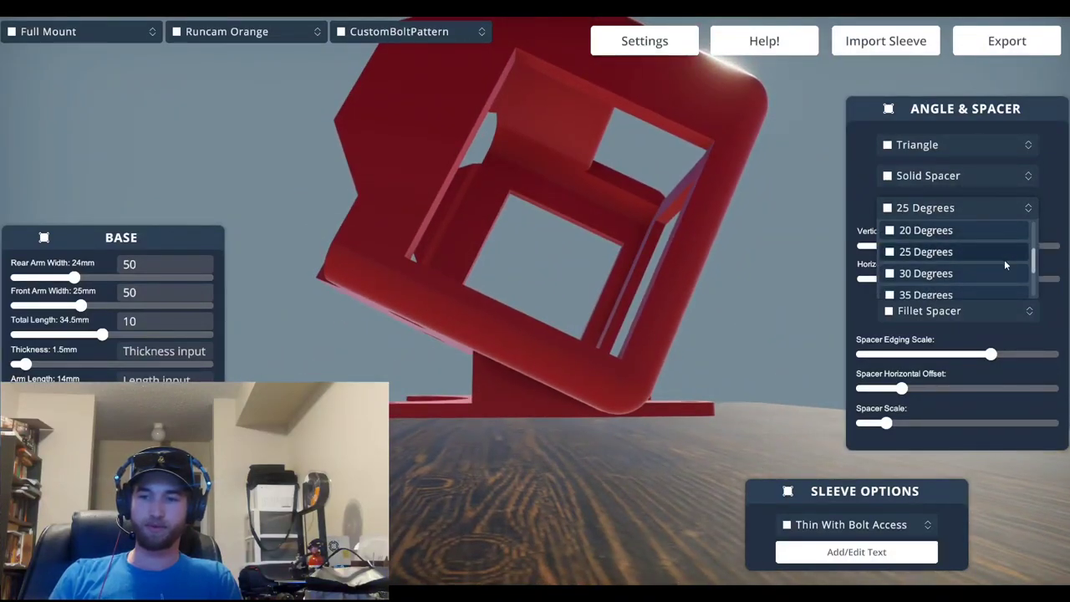
scroll(995, 276, down, 3)
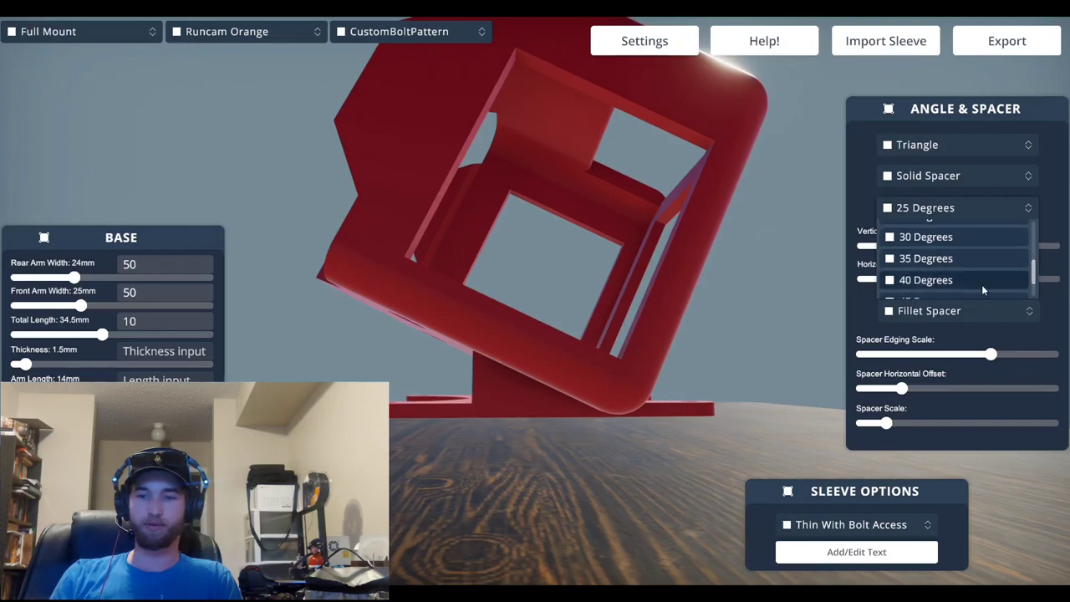
click(983, 284)
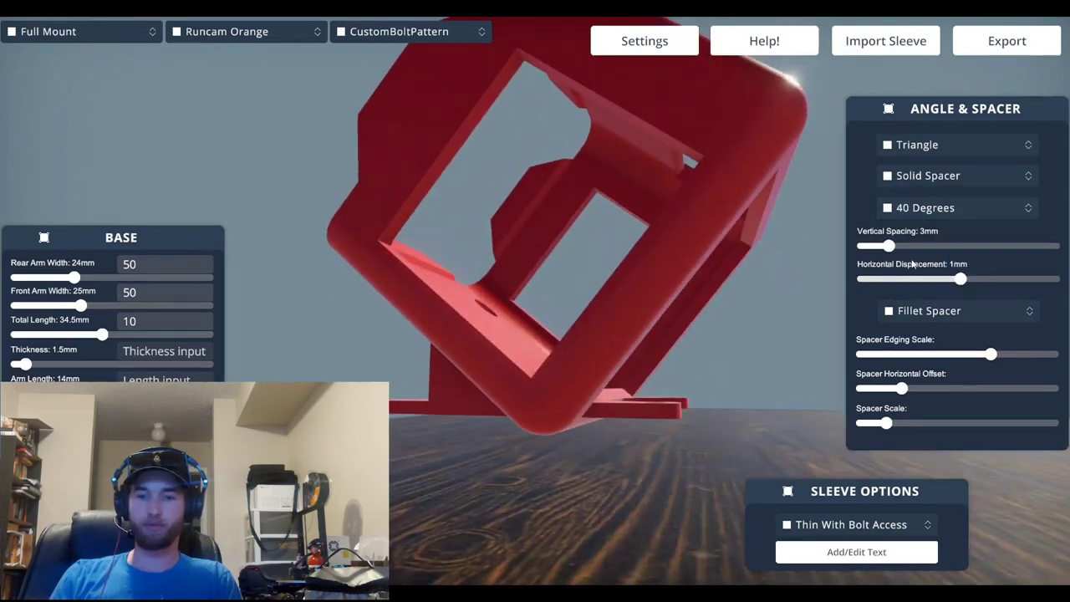
drag(961, 279, 967, 281)
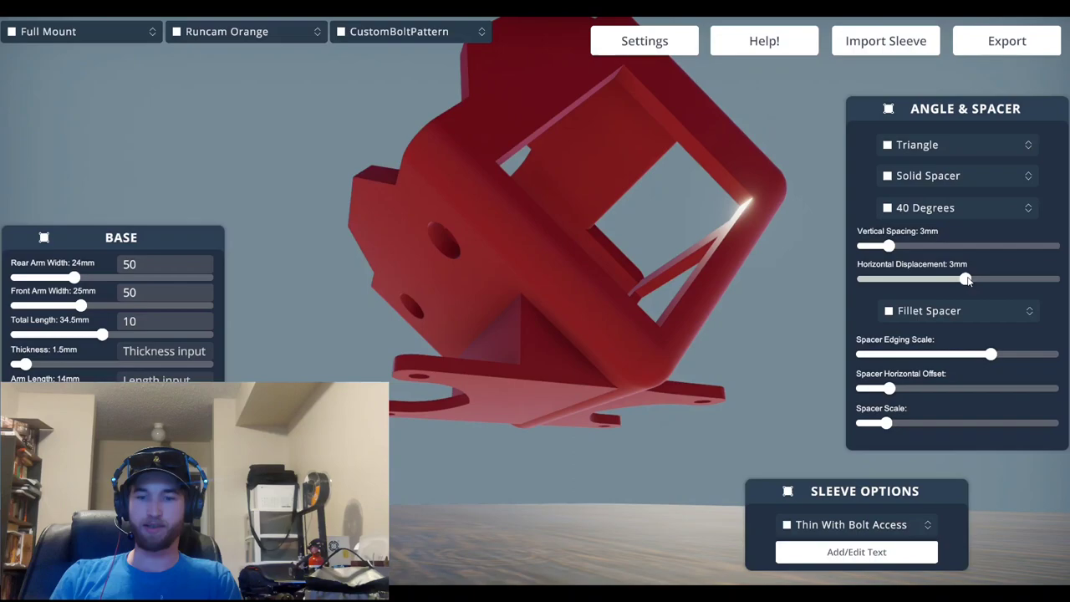
drag(966, 280, 968, 280)
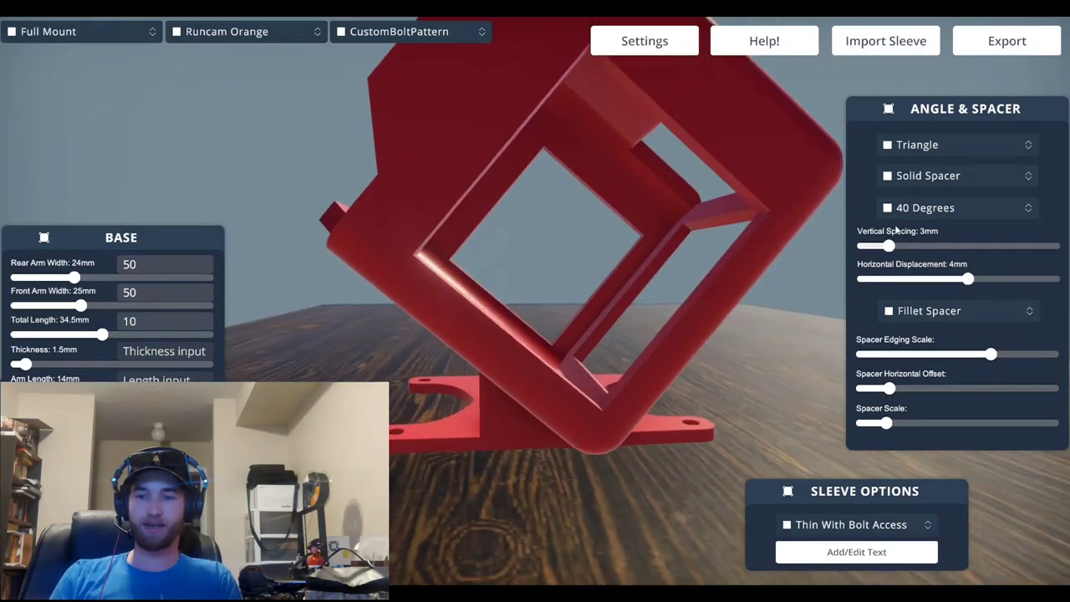
drag(887, 245, 938, 246)
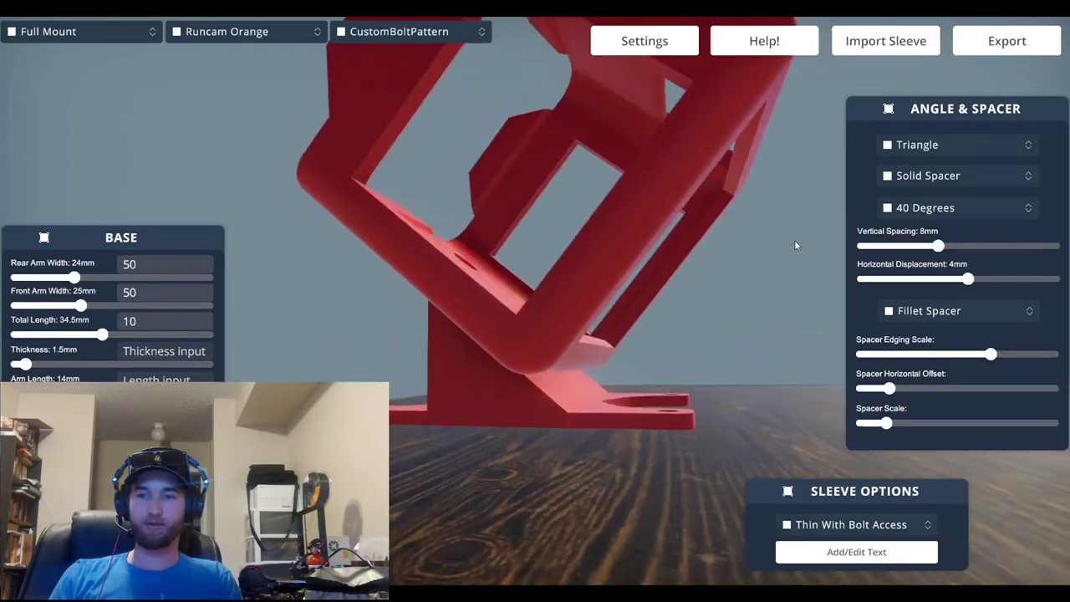
Set the angle support style to Triangle Split.
click(948, 148)
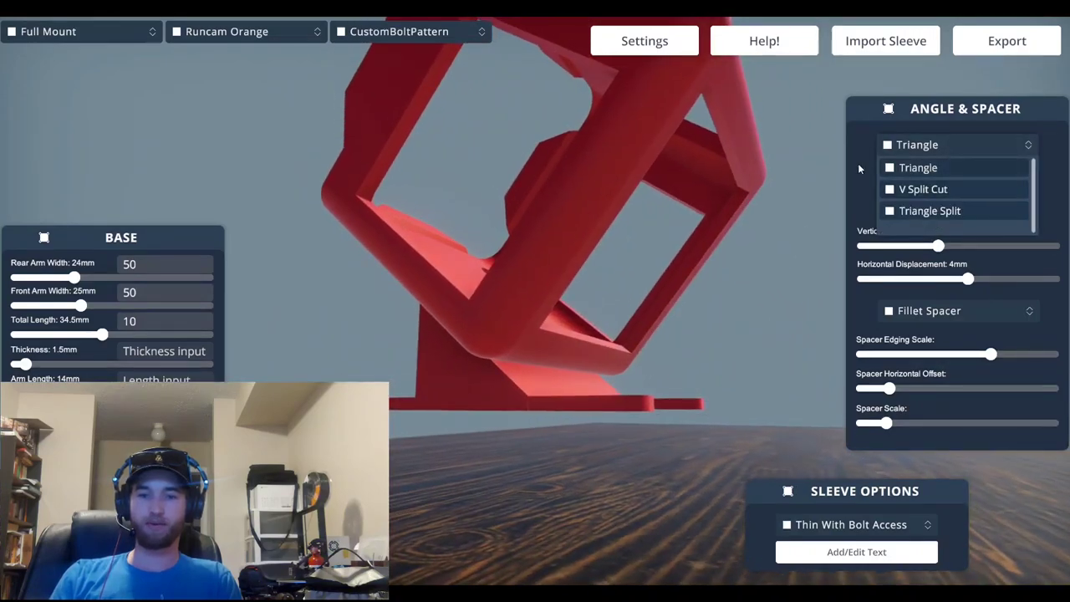
click(567, 322)
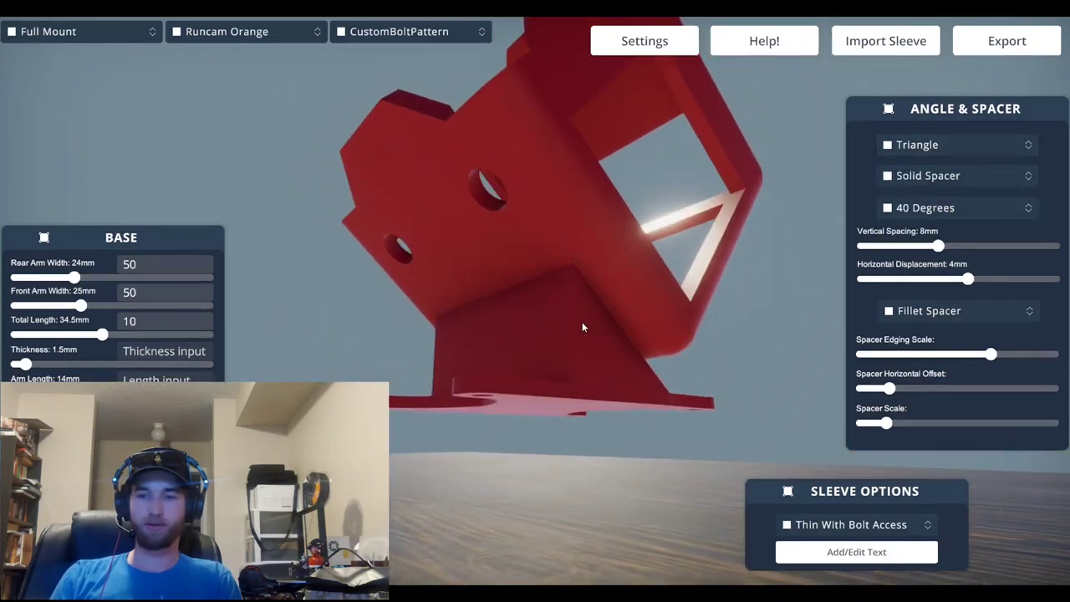
click(944, 146)
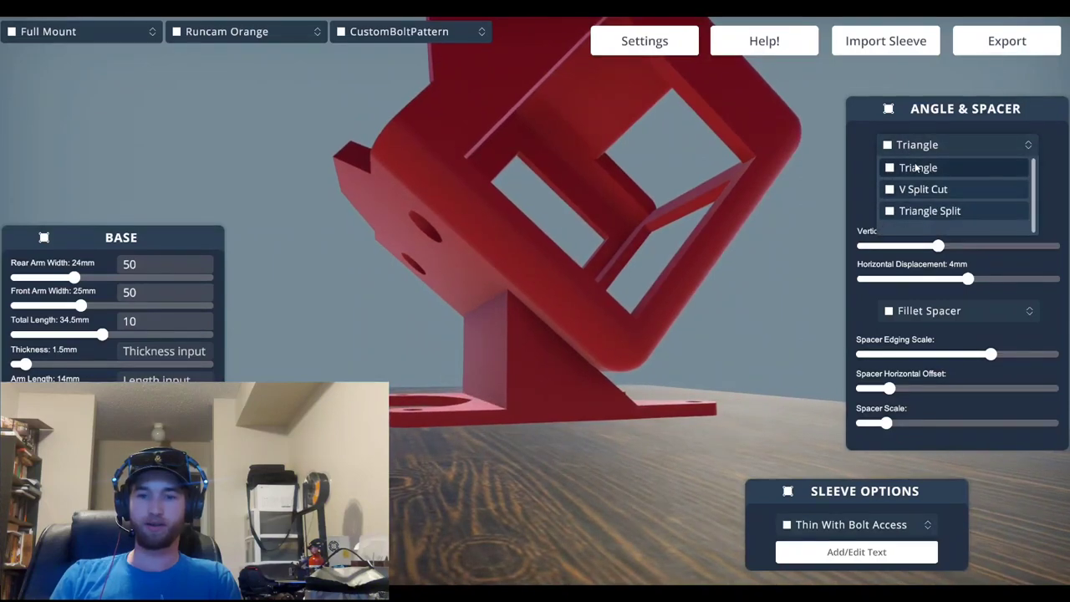
click(919, 212)
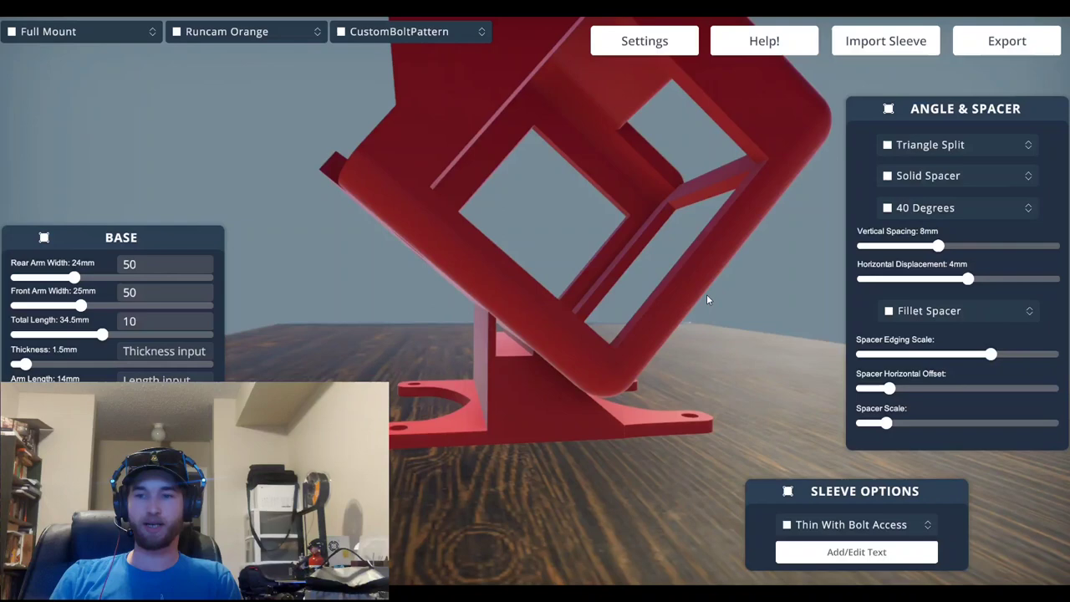
Make the spacer a Split Spacer and increase its horizontal offset.
click(924, 311)
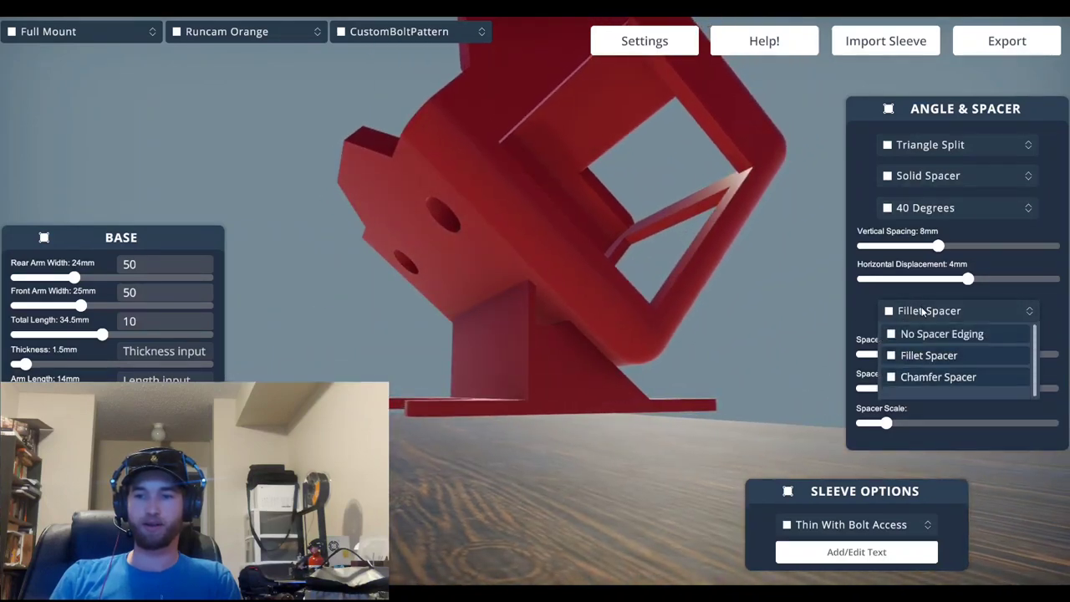
click(936, 167)
click(938, 176)
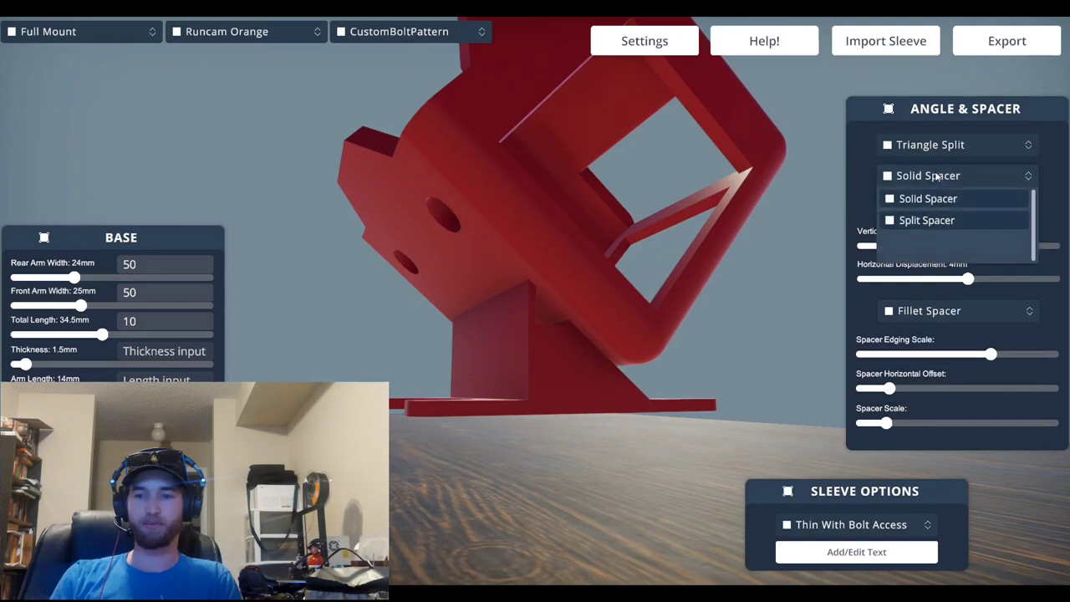
click(950, 220)
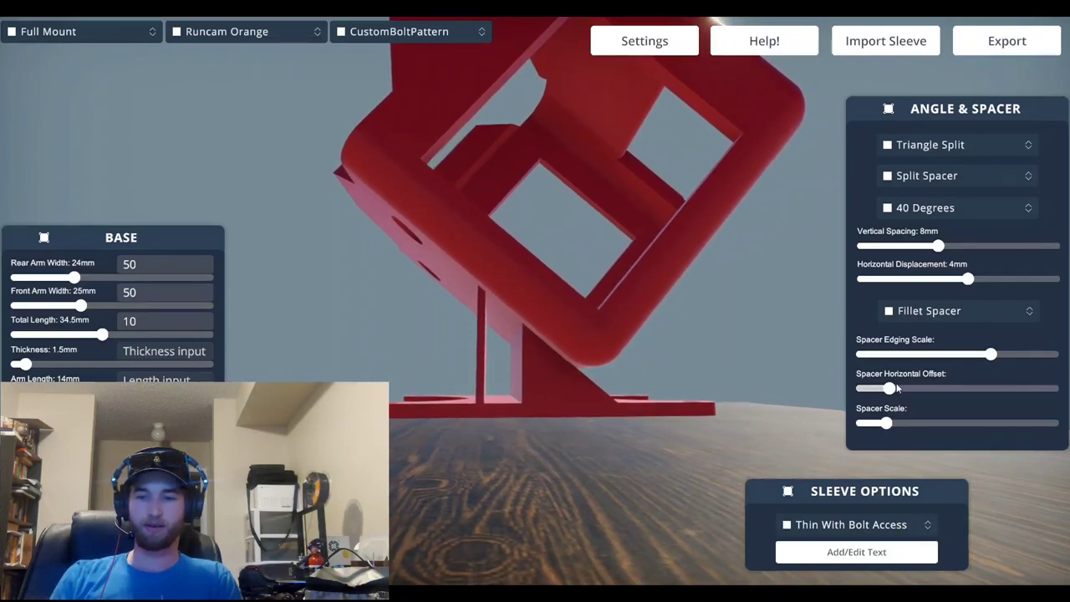
mouse_move(933, 387)
mouse_down()
mouse_move(985, 387)
mouse_move(937, 387)
mouse_move(971, 387)
mouse_move(948, 385)
mouse_up()
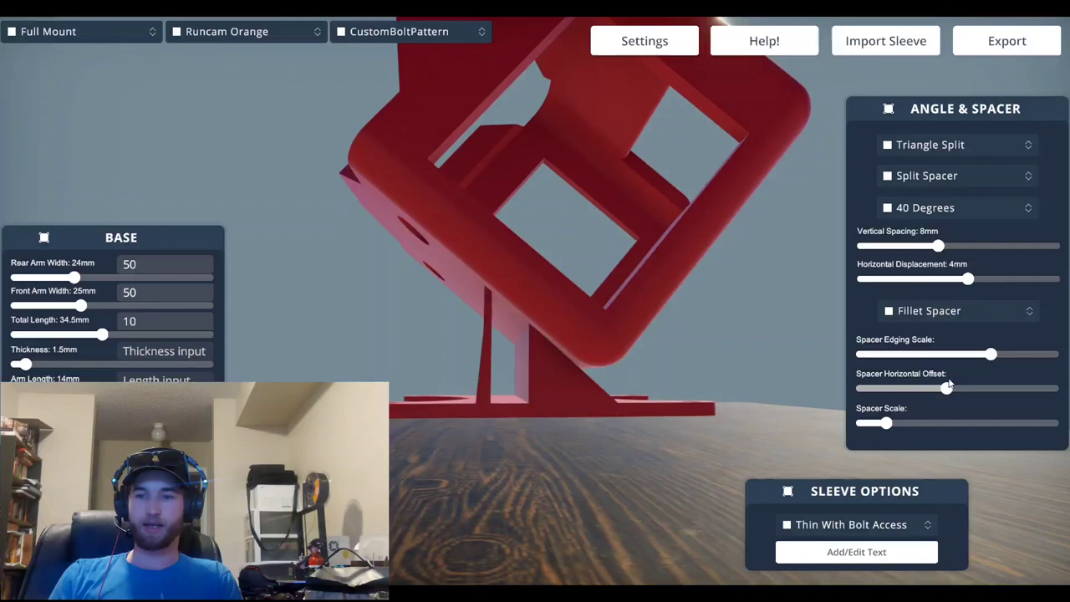
Switch the support to V Split Cut with 0mm vertical spacing, 15mm horizontal displacement and a larger spacer.
click(928, 145)
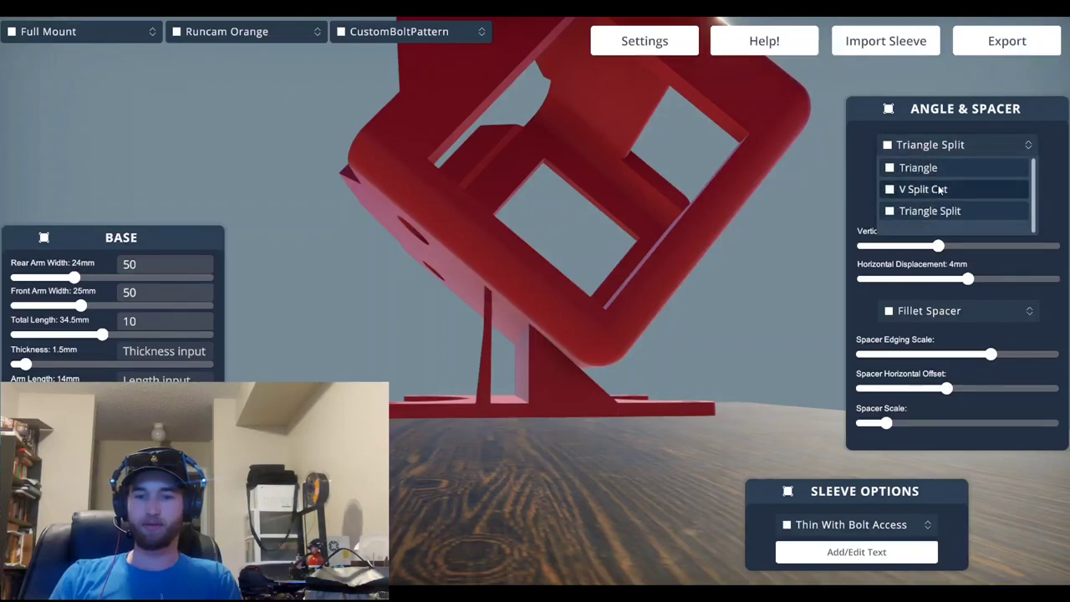
click(940, 189)
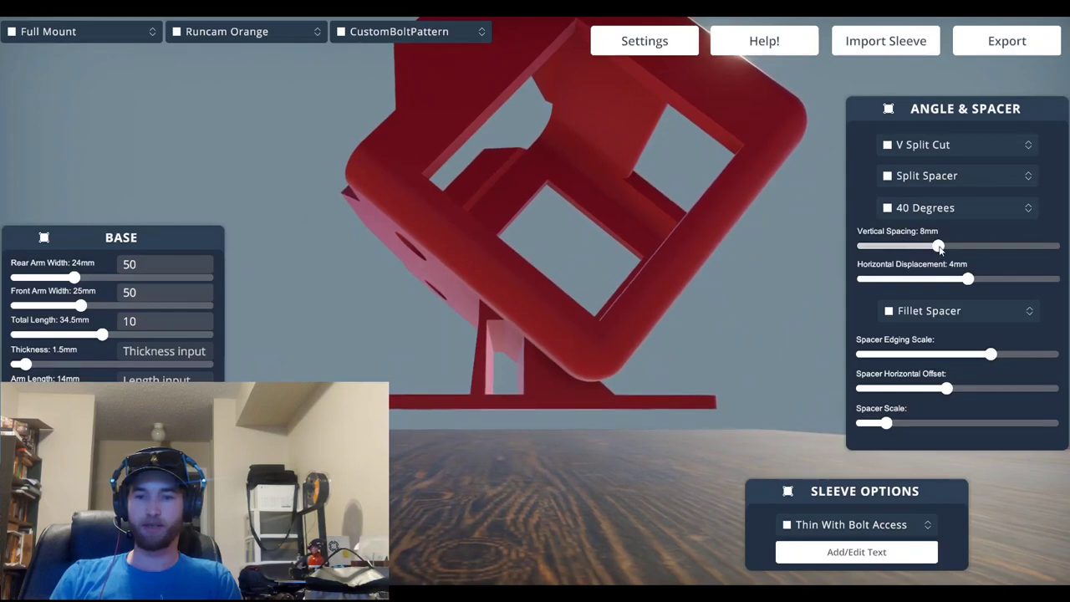
drag(967, 280, 1020, 279)
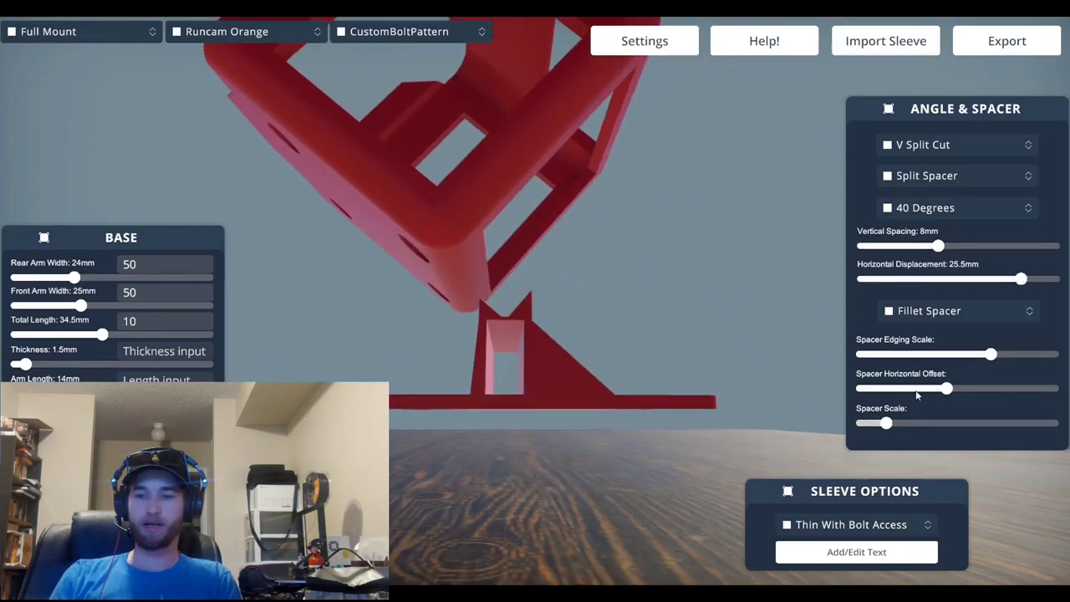
drag(885, 424, 922, 420)
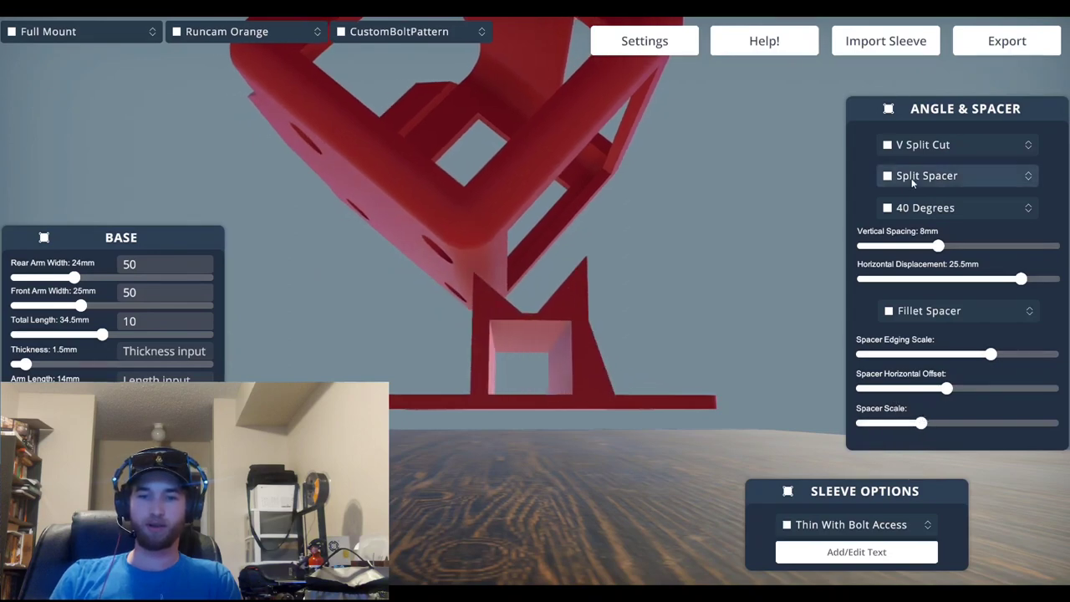
drag(938, 246, 808, 255)
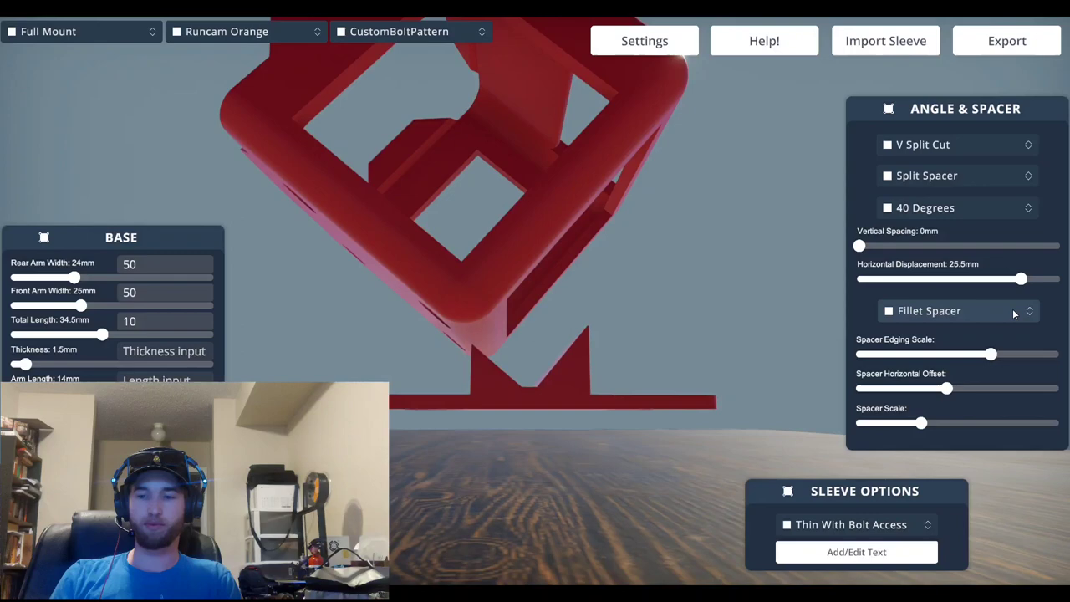
drag(922, 425, 986, 421)
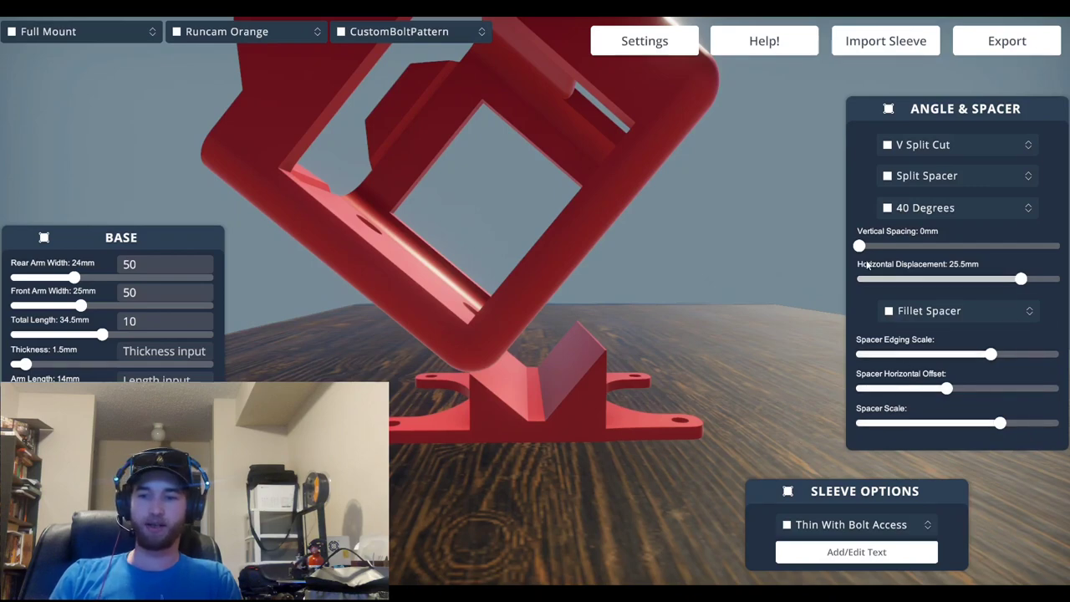
drag(1022, 278, 1005, 277)
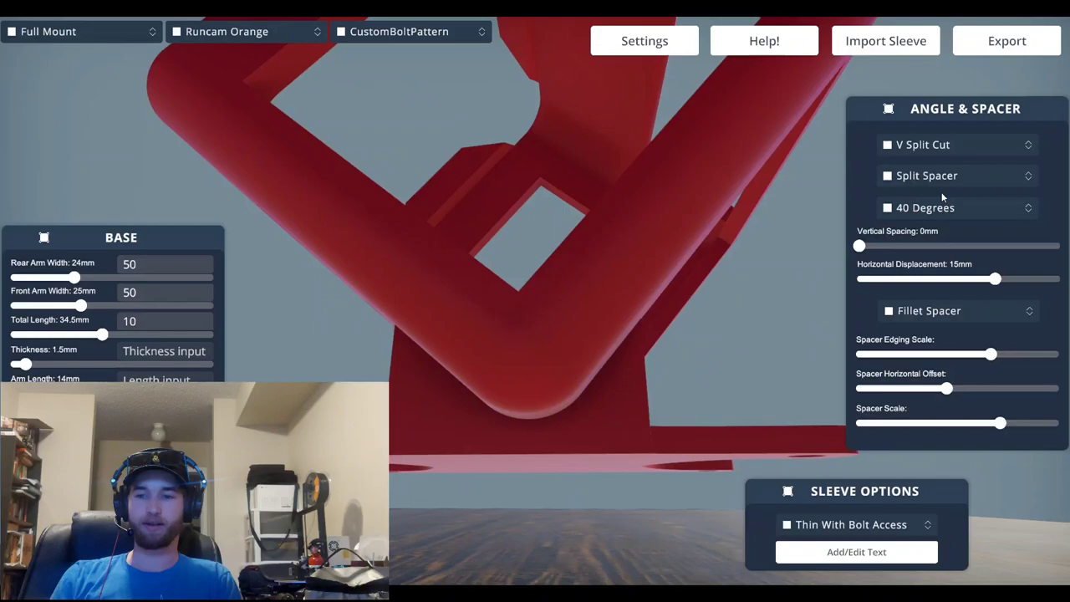
Set the mount angle to 10 Degrees, checking the result from below and above.
click(943, 209)
scroll(1029, 280, down, 2)
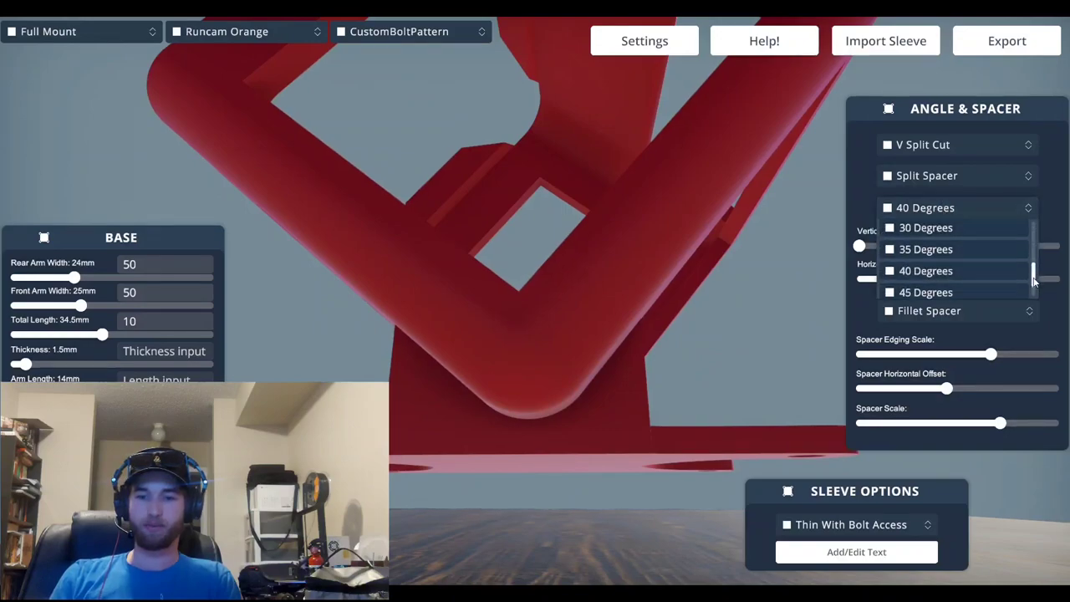
click(985, 283)
drag(724, 280, 769, 275)
click(951, 207)
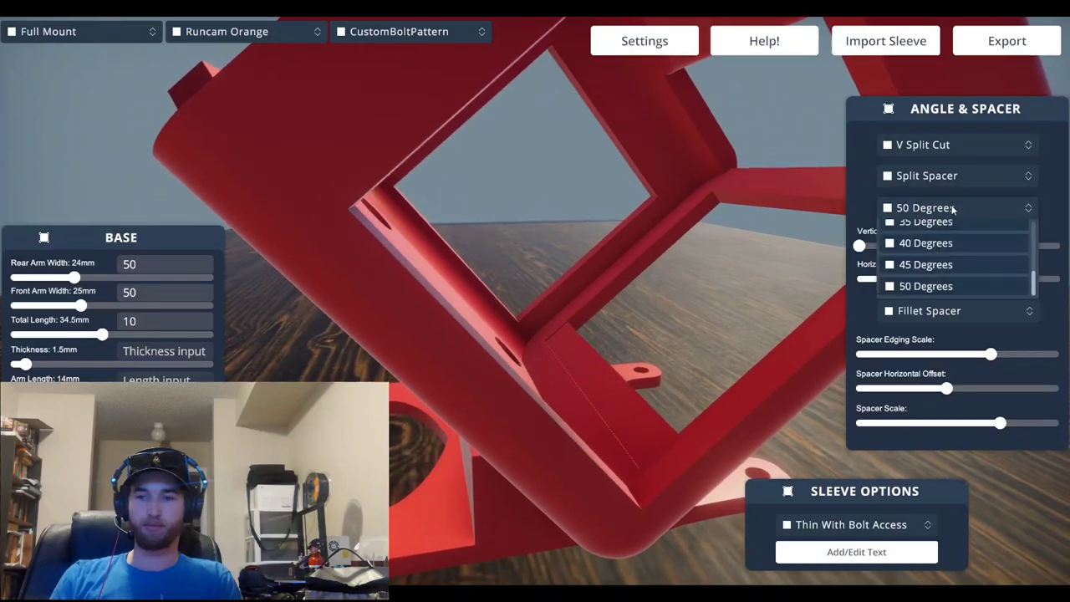
drag(1025, 284, 1031, 242)
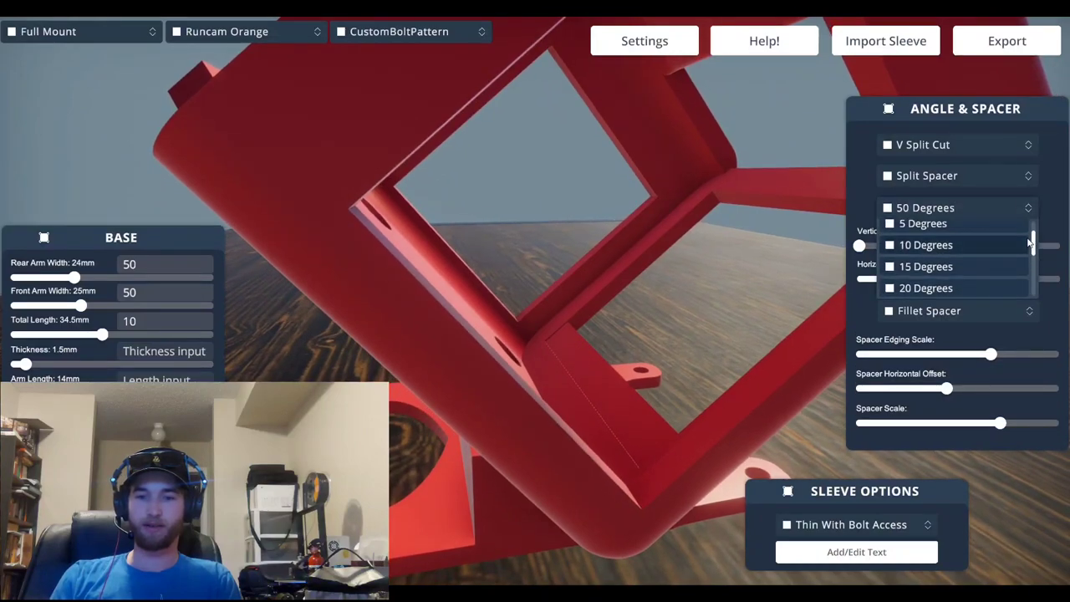
click(986, 244)
drag(827, 305, 670, 444)
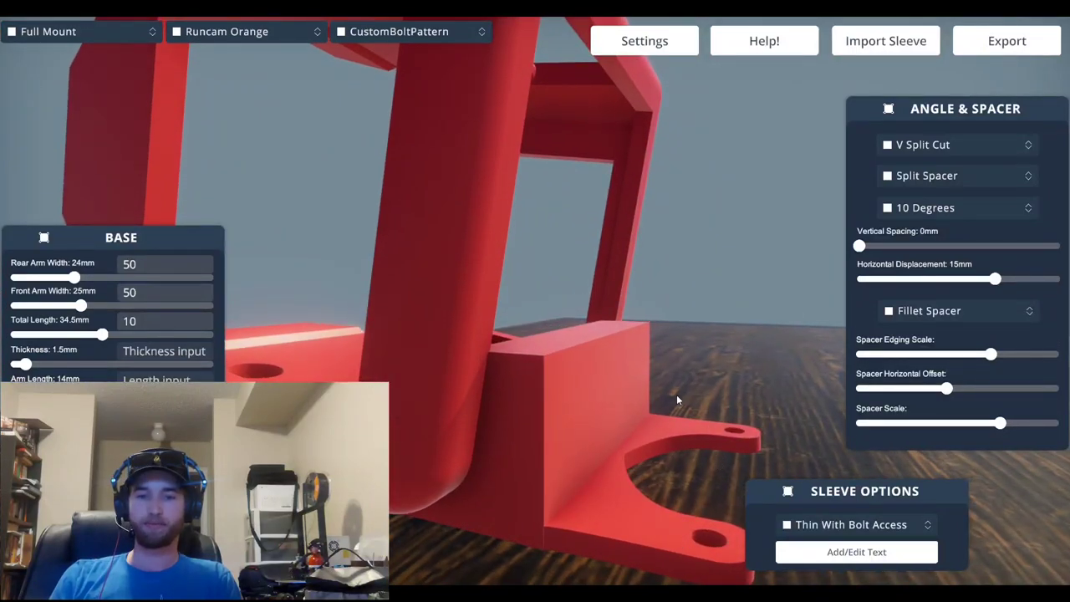
drag(677, 398, 565, 268)
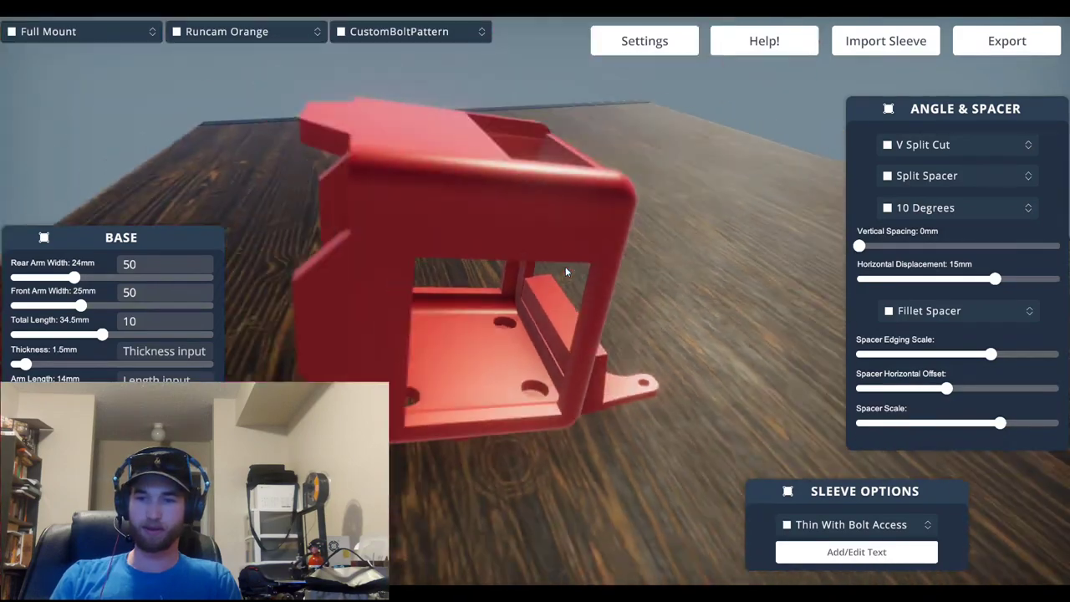
scroll(565, 266, down, 3)
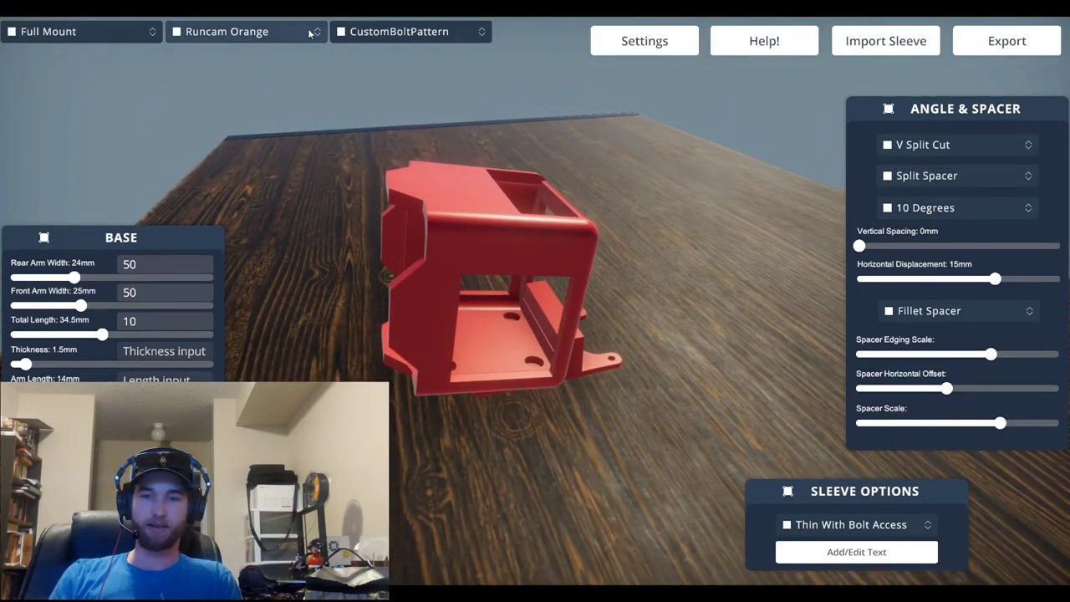
Review the camera sleeve list, keeping Runcam Orange, and move the sleeve options panel aside.
click(251, 31)
click(425, 78)
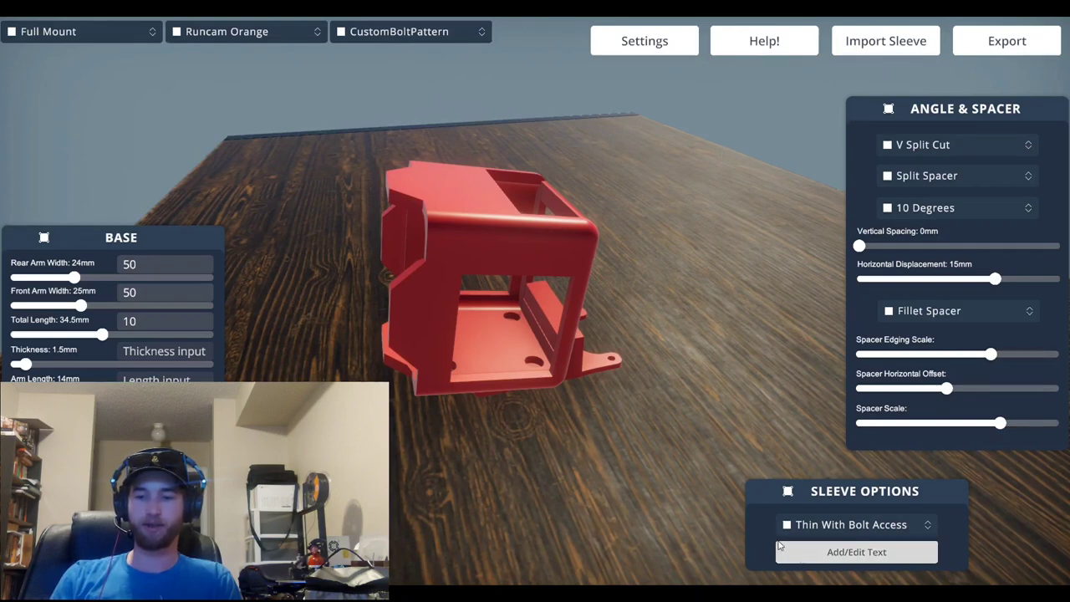
drag(757, 491, 814, 475)
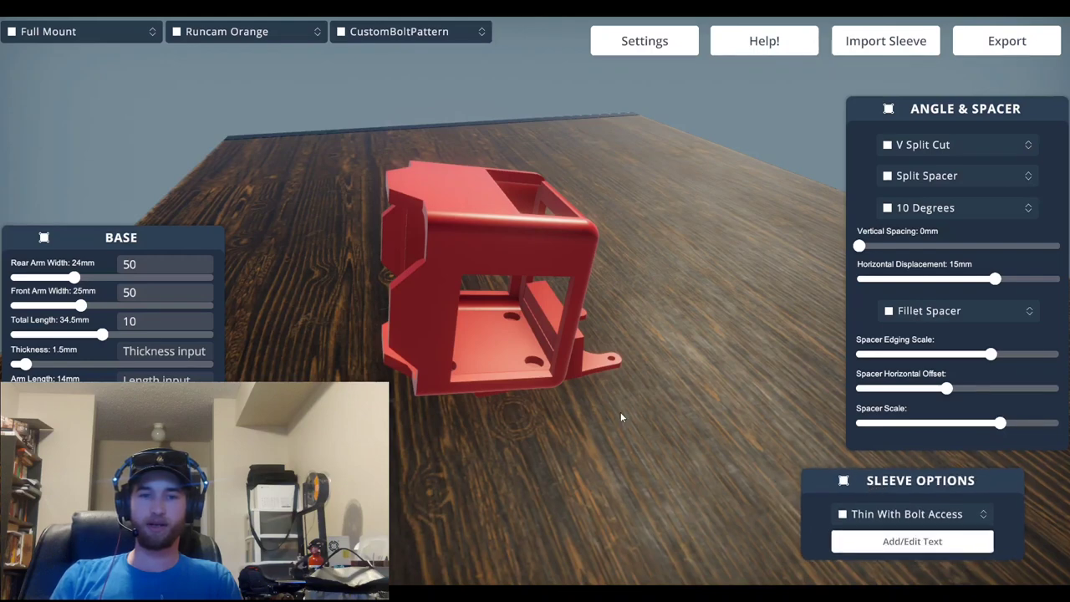
Swap the camera sleeve to the Hero 8 and zoom in on it.
click(432, 32)
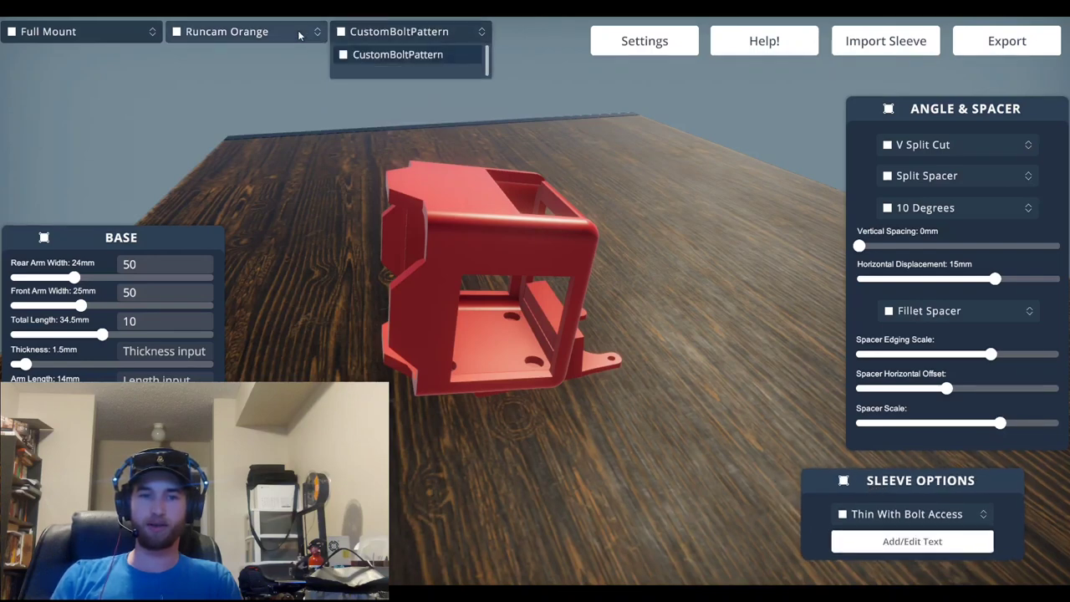
click(298, 32)
drag(324, 89, 320, 59)
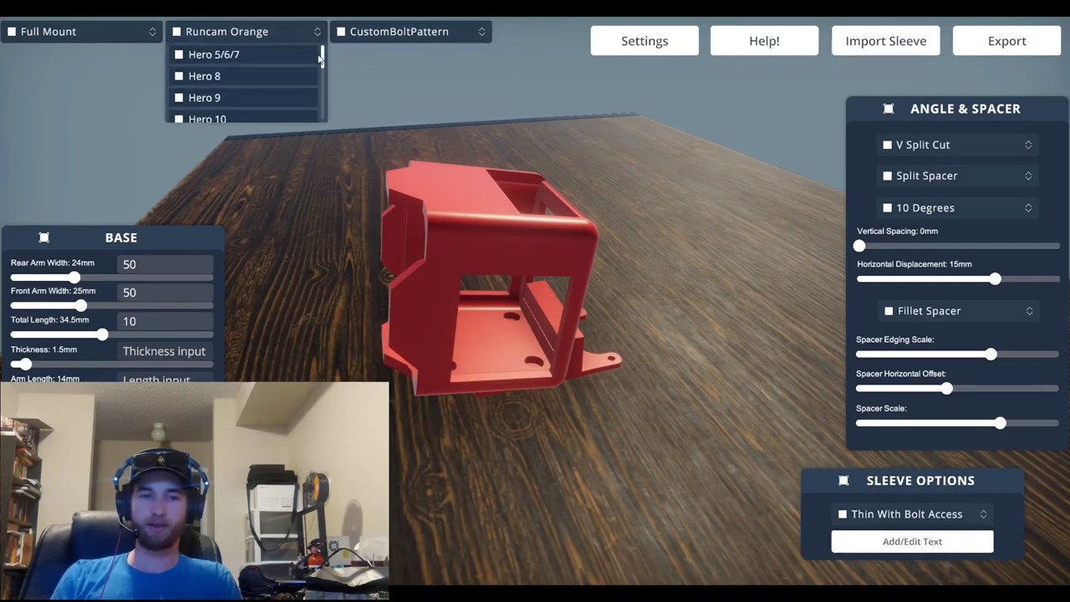
click(259, 76)
drag(260, 77, 248, 185)
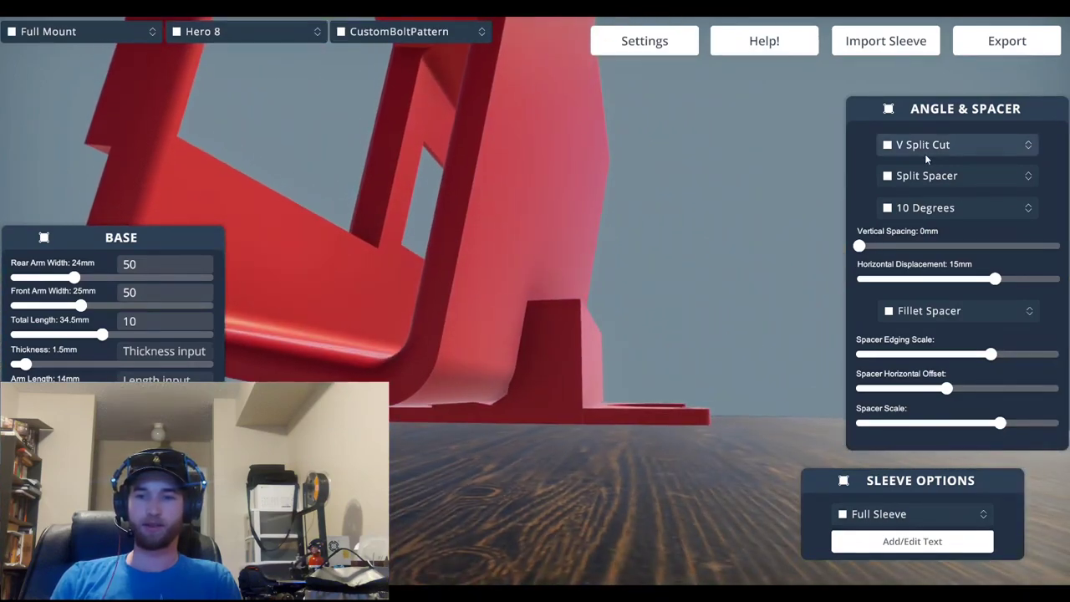
Return the support style to Triangle and reduce horizontal displacement to about 3.5mm.
click(923, 148)
click(917, 167)
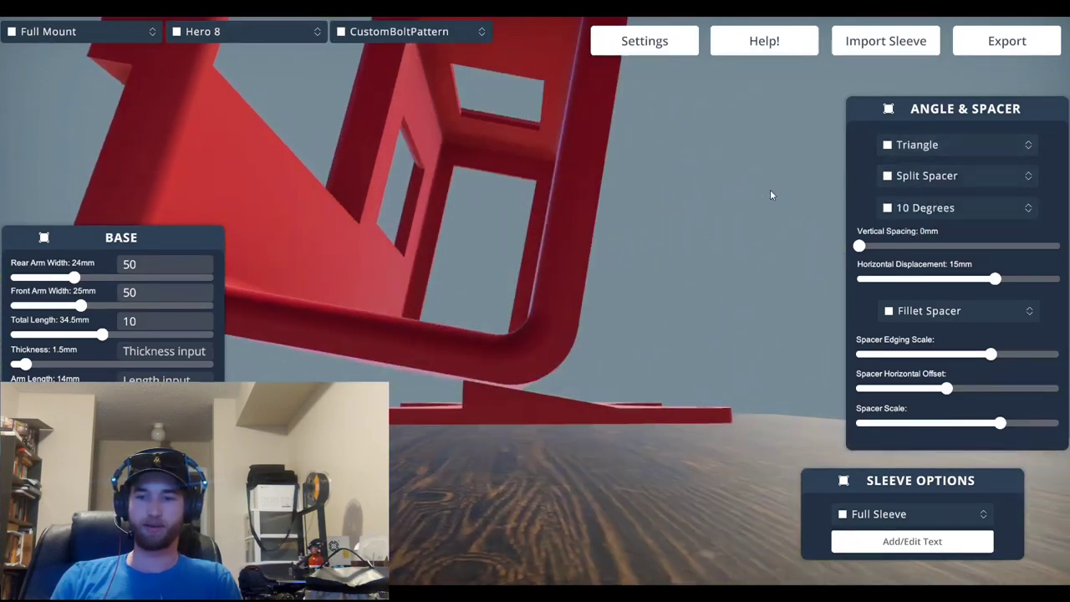
drag(1000, 279, 976, 283)
drag(719, 356, 708, 382)
scroll(708, 381, down, 5)
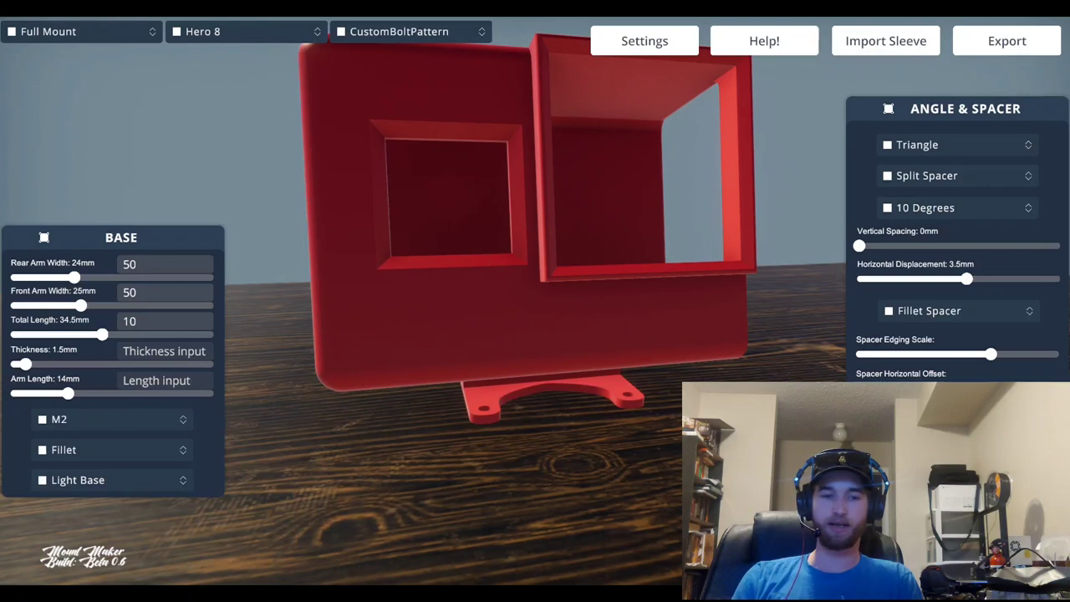
Open the 3D Text Editor and set the text font to Tech Font.
click(878, 418)
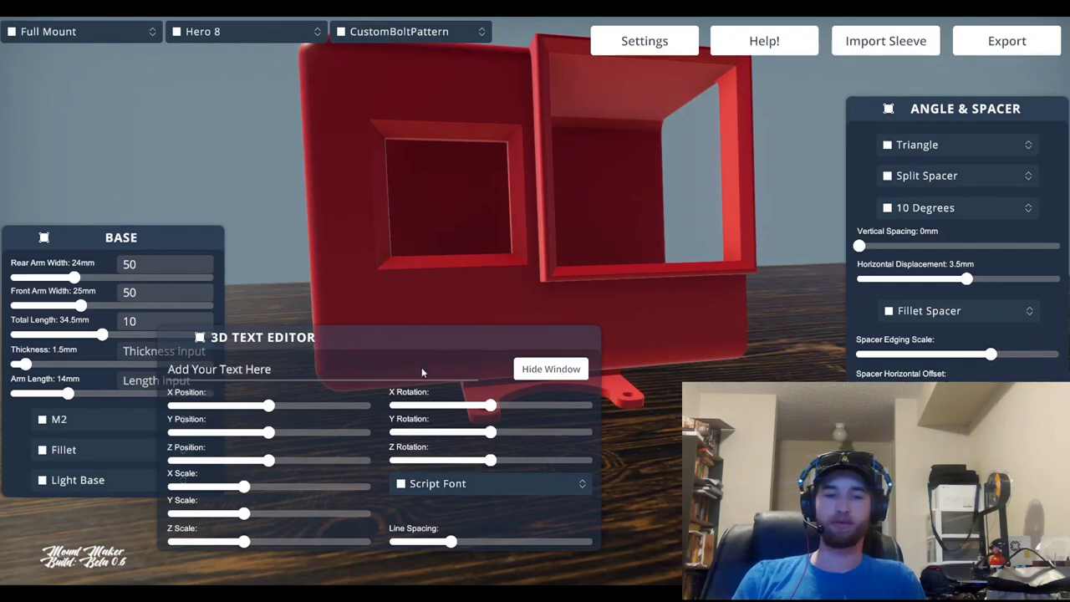
click(345, 368)
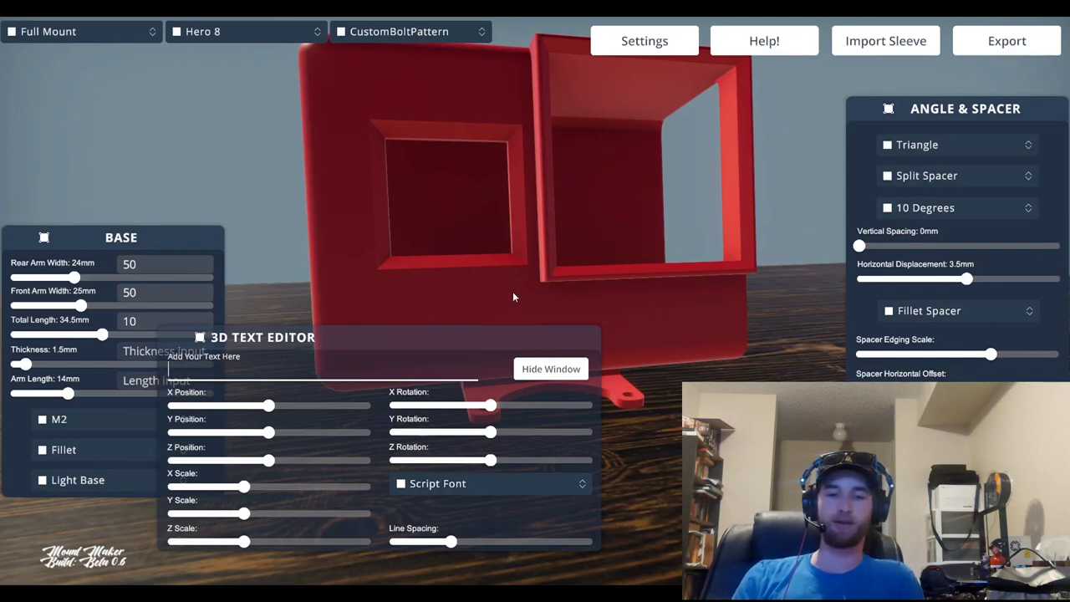
drag(517, 336, 500, 351)
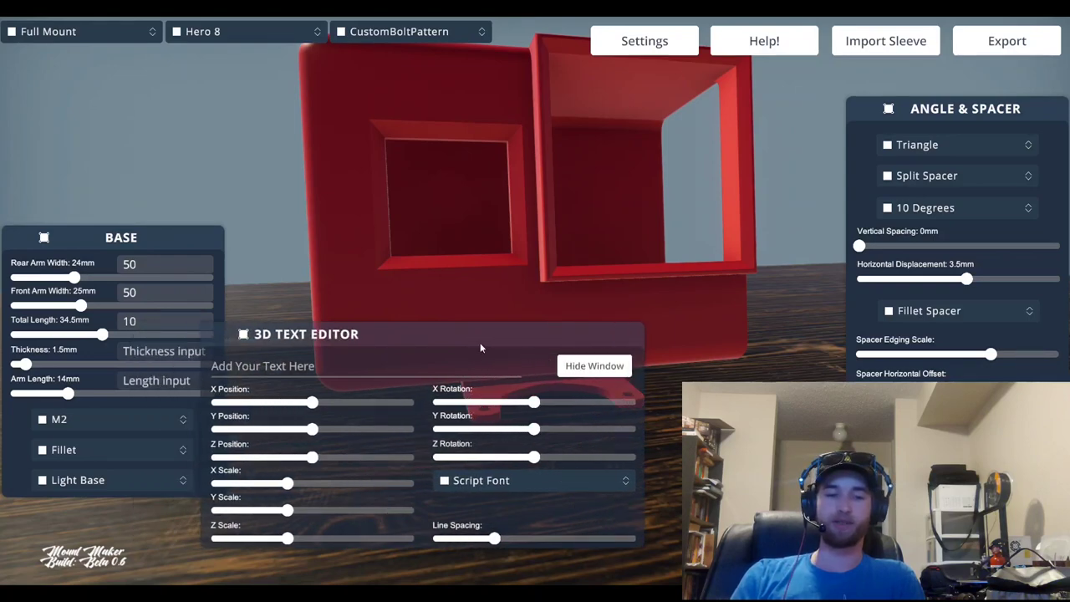
click(363, 369)
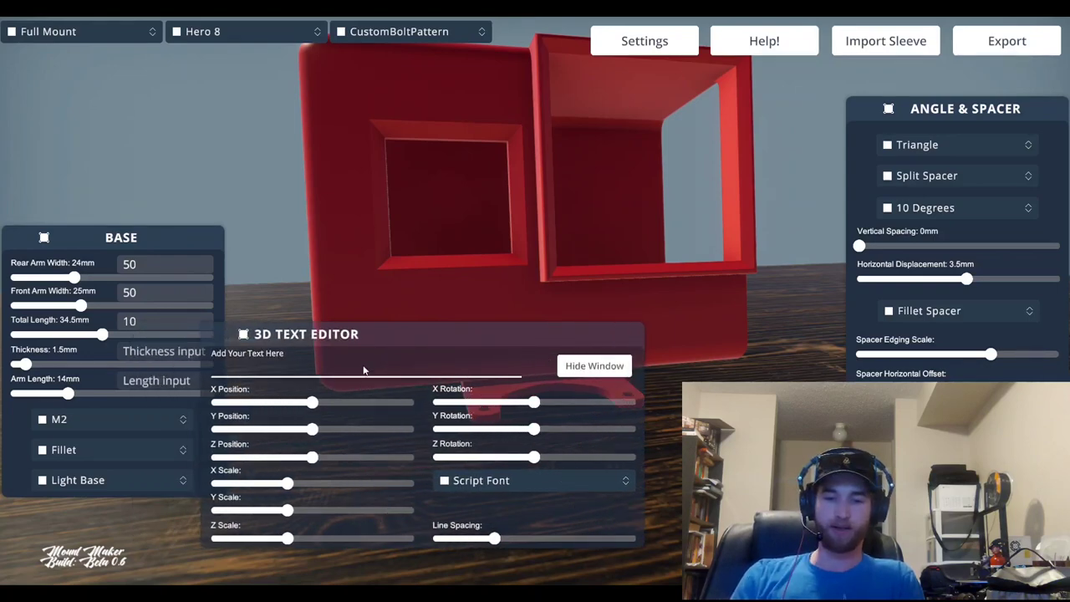
click(516, 479)
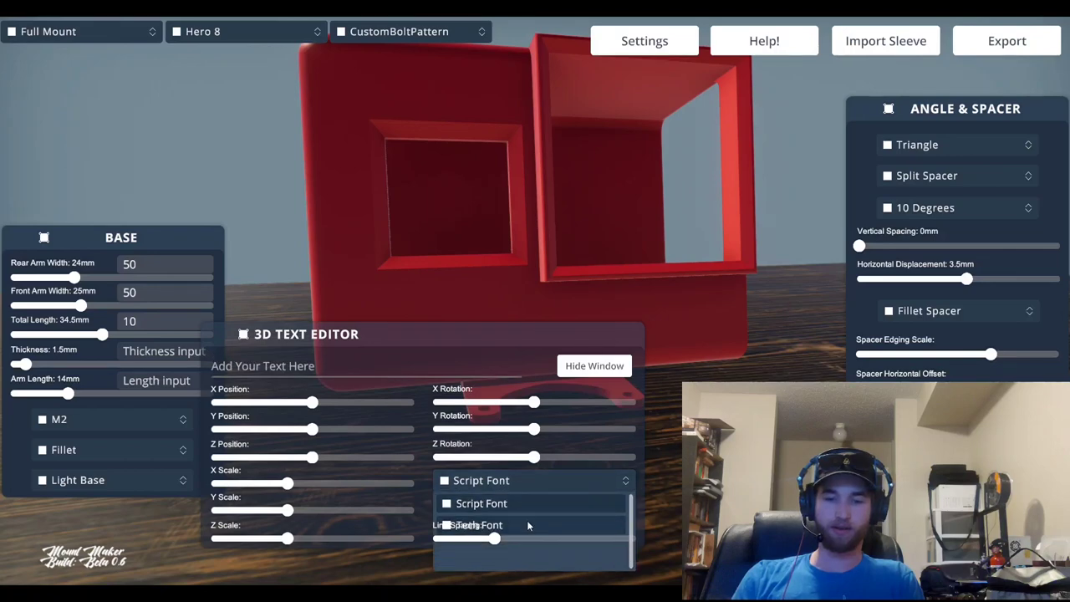
click(529, 524)
click(530, 482)
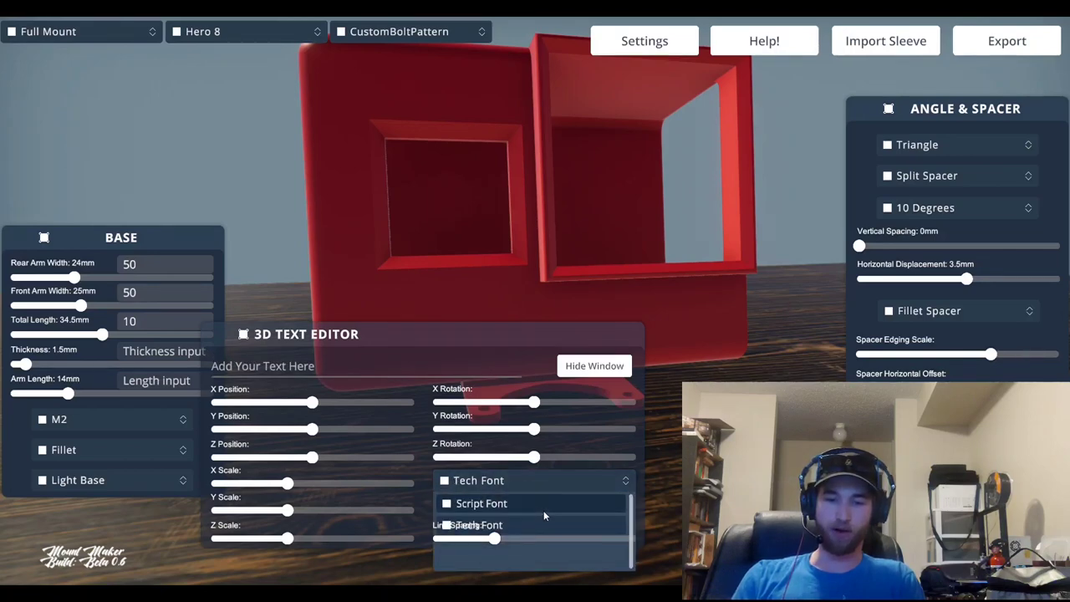
click(541, 504)
click(536, 482)
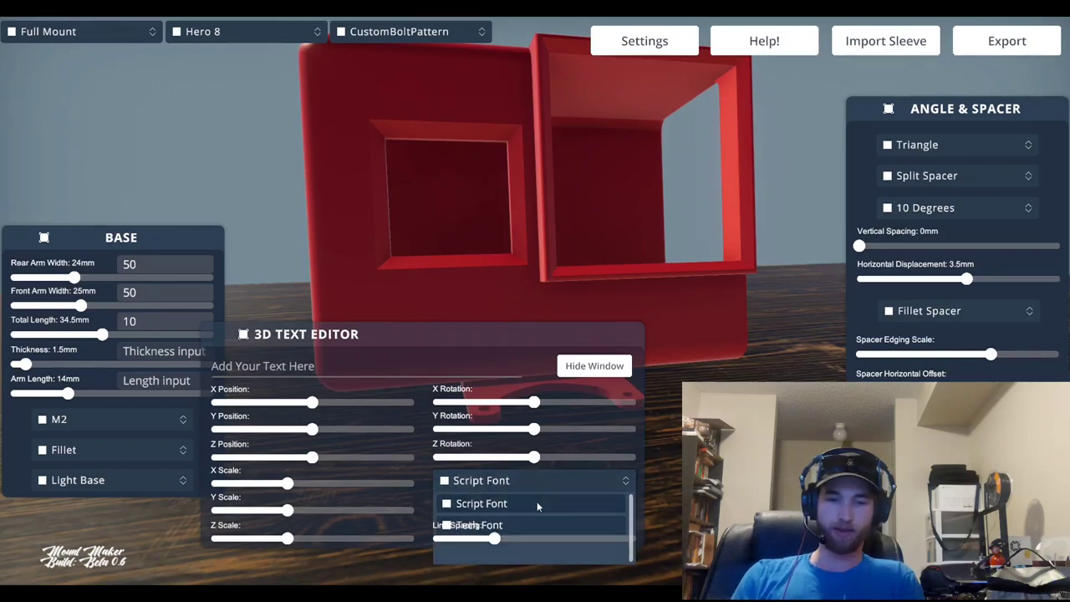
click(539, 524)
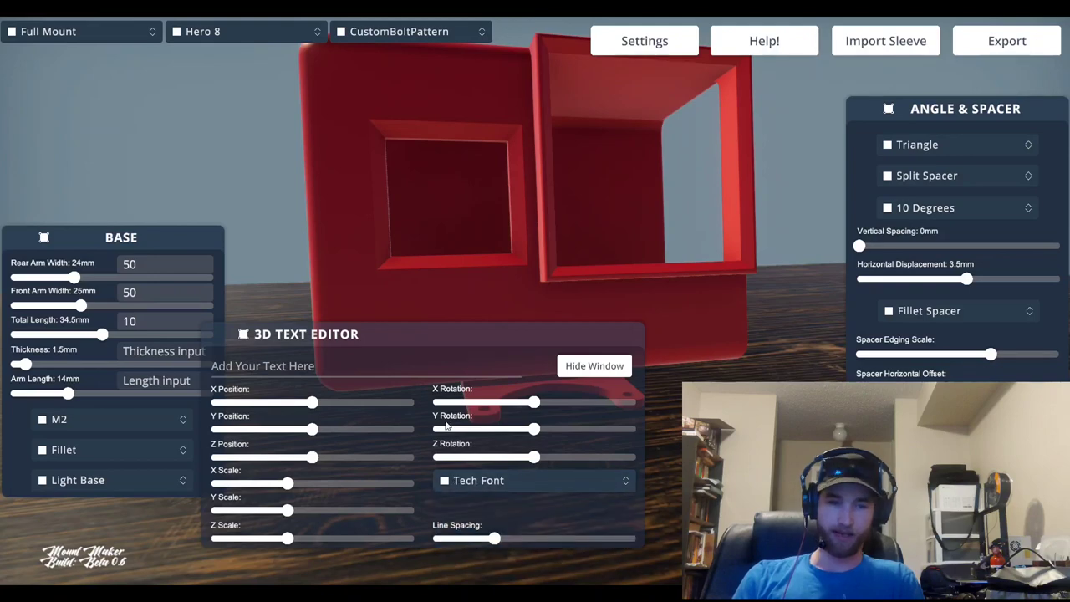
Type 'MountMaker' as the 3D text, fixing a typo along the way.
click(360, 366)
text(Mount)
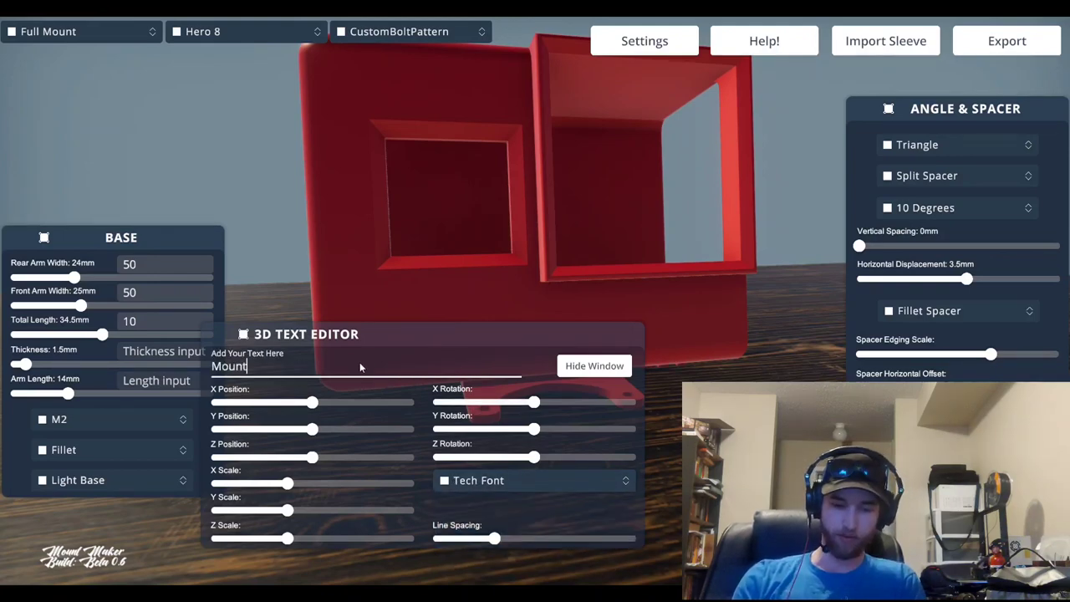
text(Mou)
key(BackSpace)
key(BackSpace)
key(BackSpace)
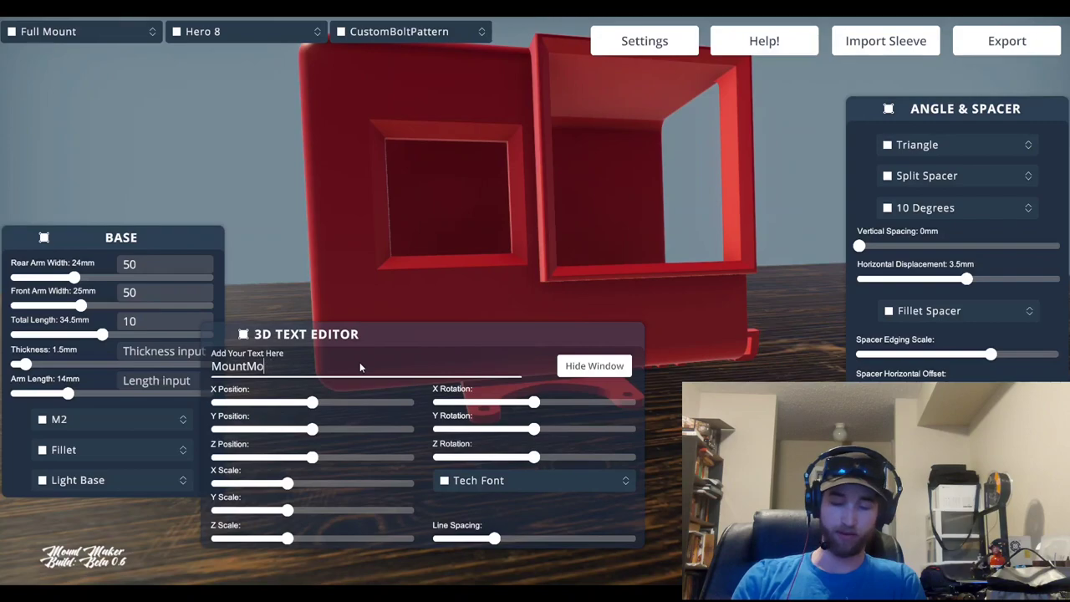
text(Maker)
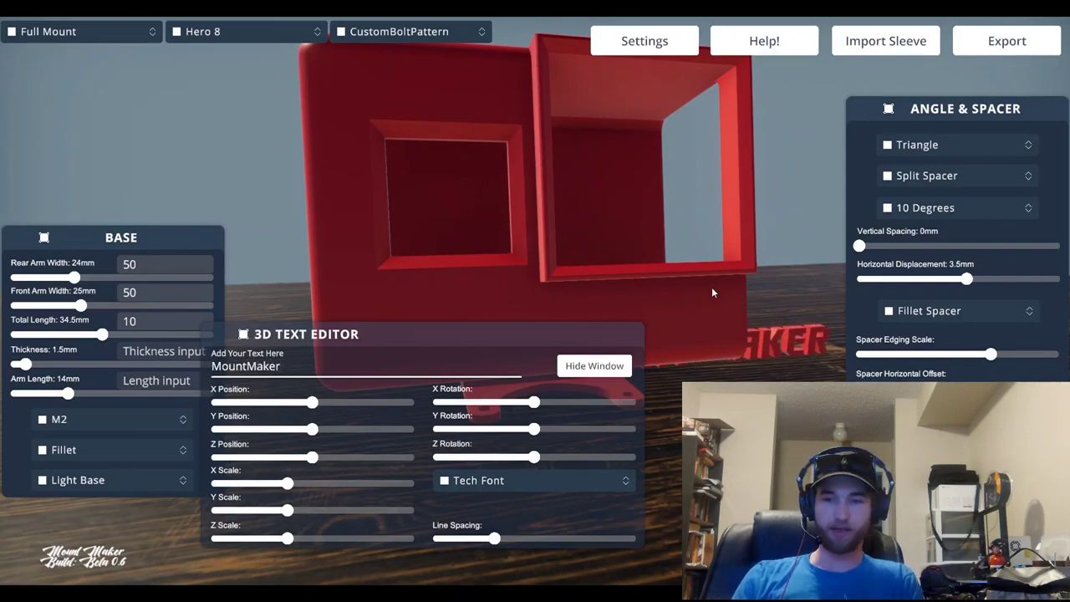
Slide the MountMaker text sideways along the mount, test a tilt, then return it to horizontal.
drag(712, 287, 559, 307)
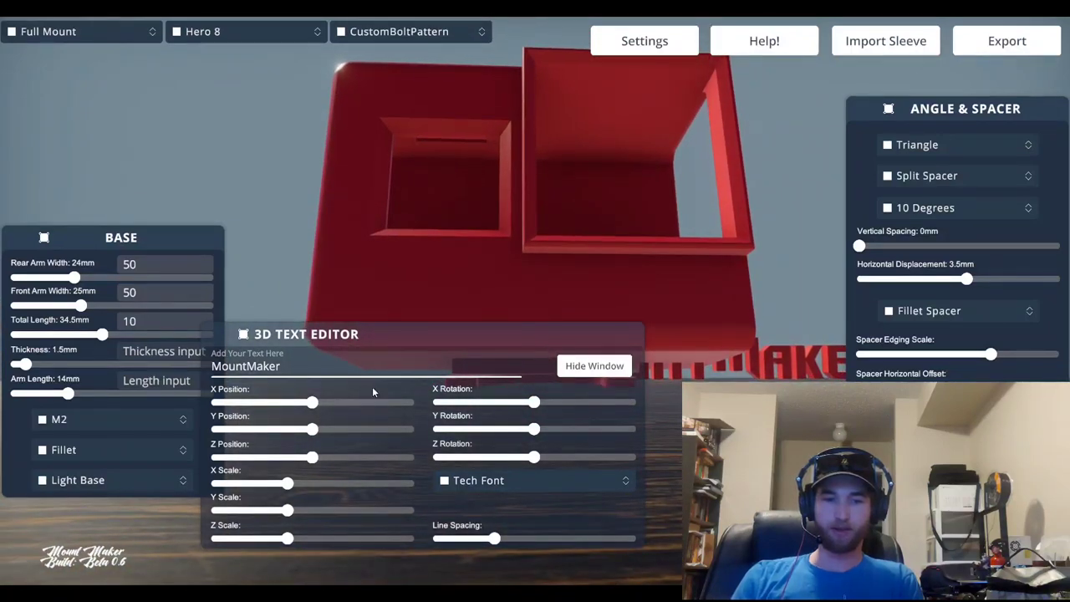
drag(312, 403, 289, 457)
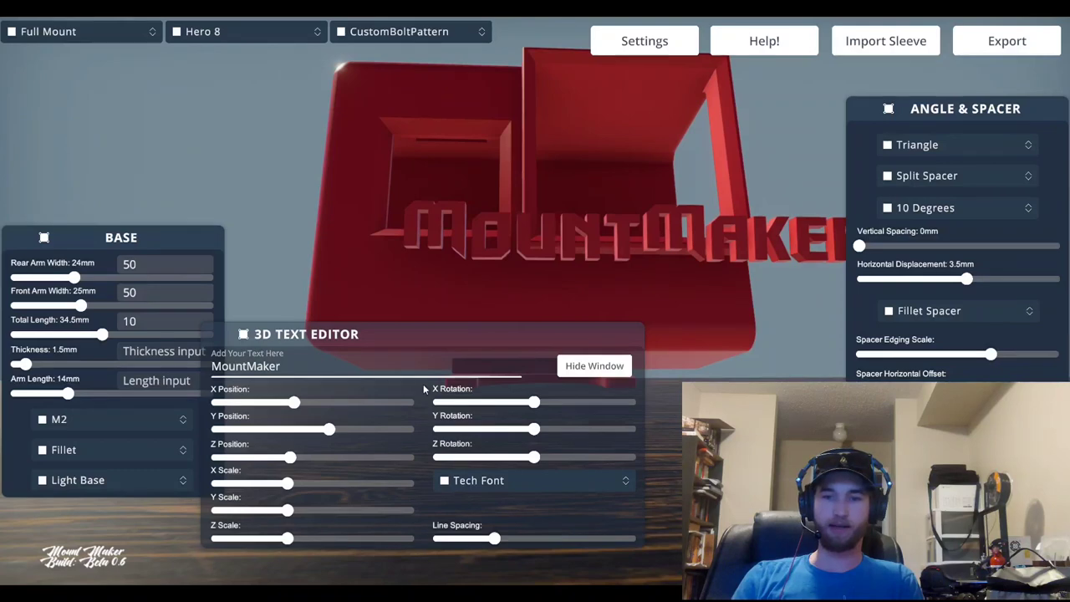
drag(535, 237, 614, 251)
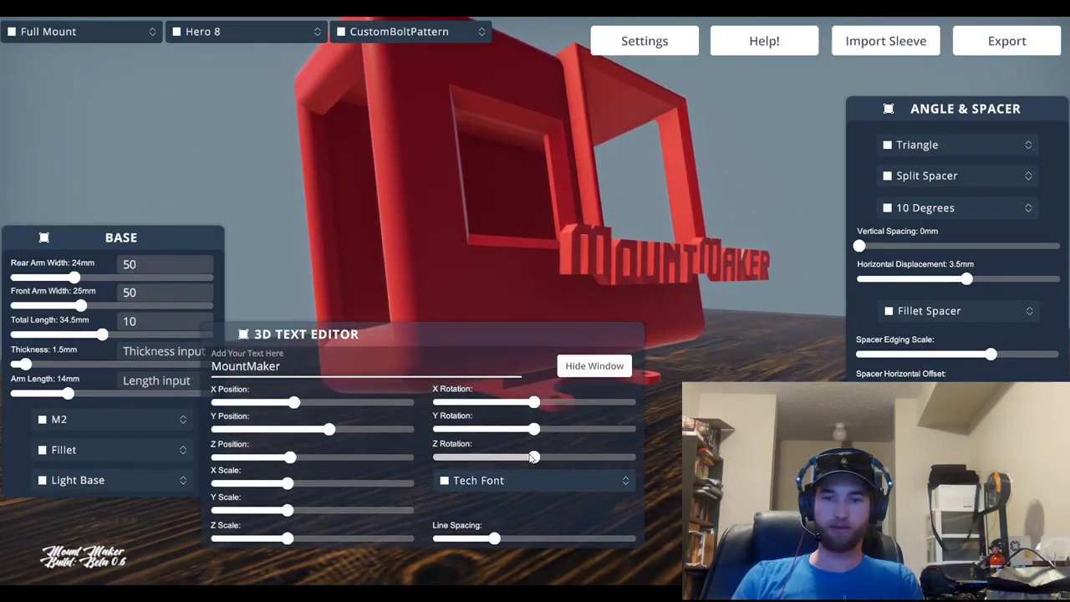
drag(532, 455, 547, 457)
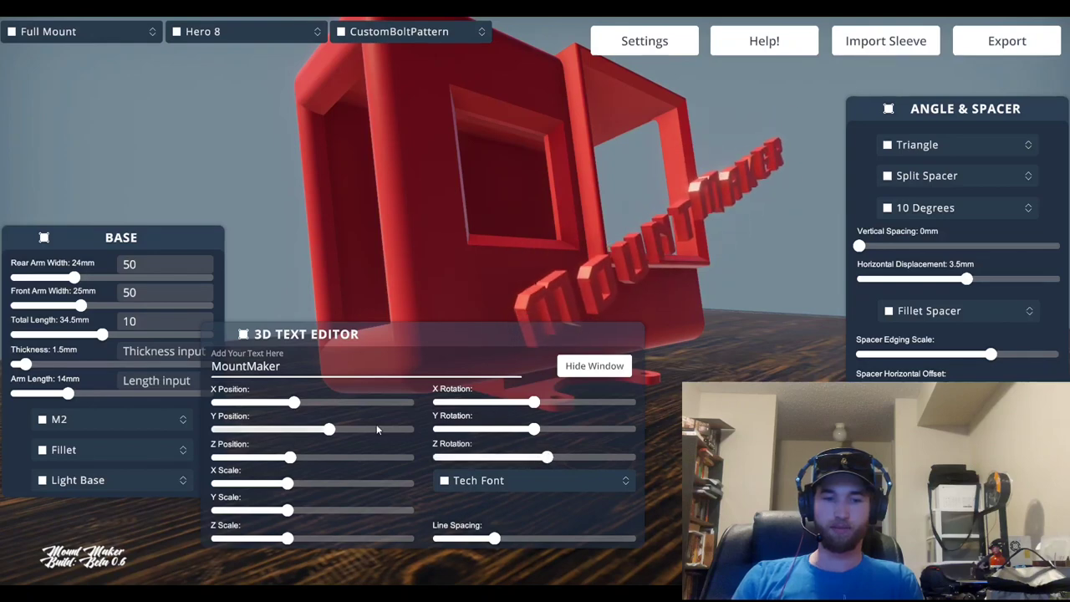
mouse_move(326, 432)
mouse_down()
mouse_move(378, 430)
mouse_move(327, 430)
mouse_up()
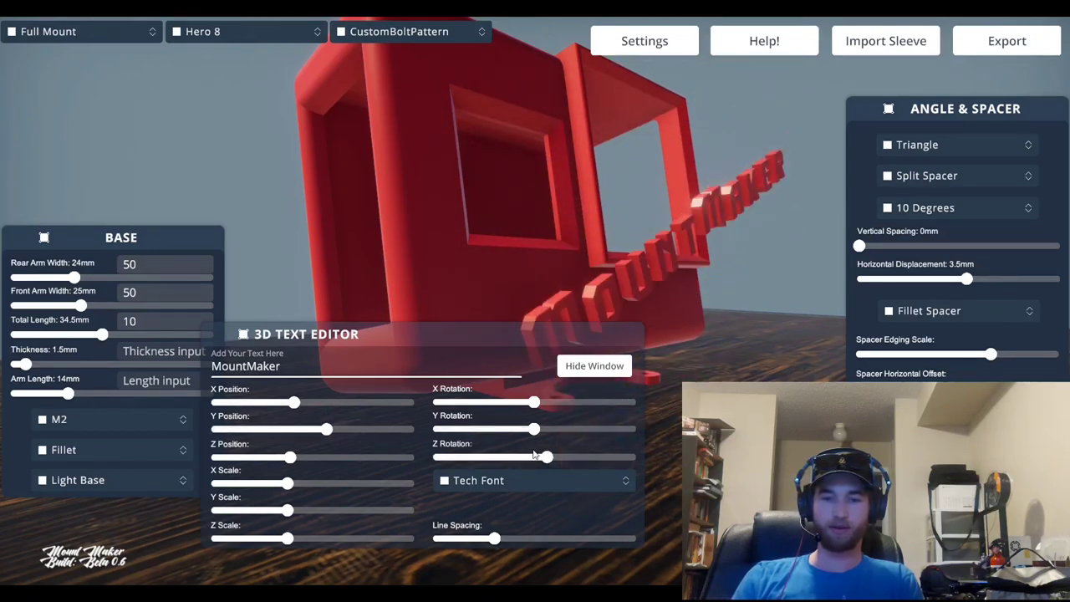
drag(549, 458, 536, 458)
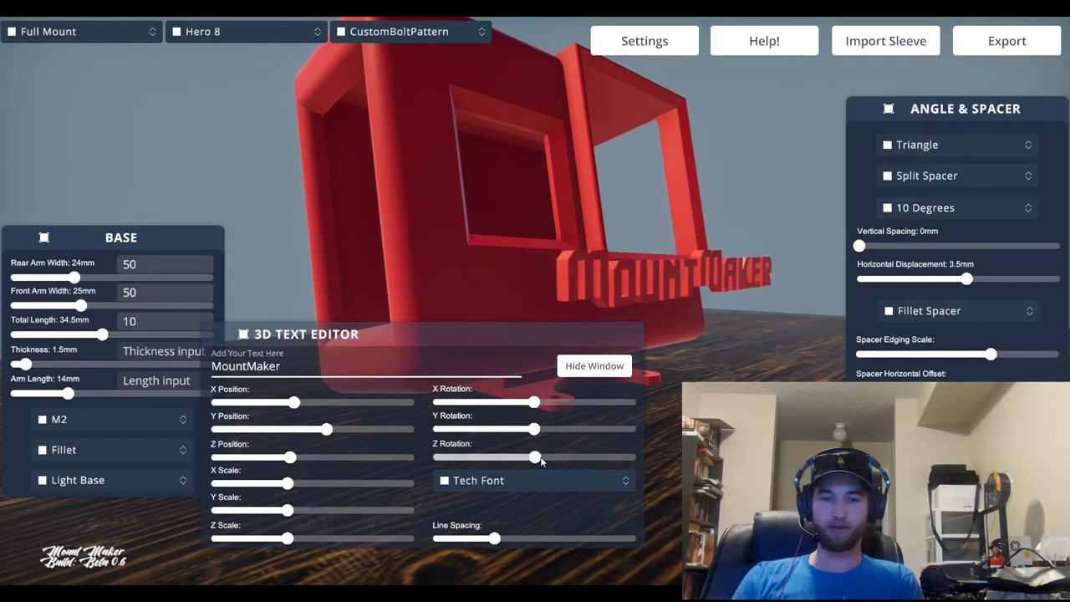
Lower the text onto the front face, adjust its depth and fine-tune its tilt to sit level.
drag(704, 374, 547, 404)
mouse_move(607, 301)
mouse_down()
mouse_move(637, 269)
mouse_move(659, 280)
mouse_move(621, 289)
mouse_up()
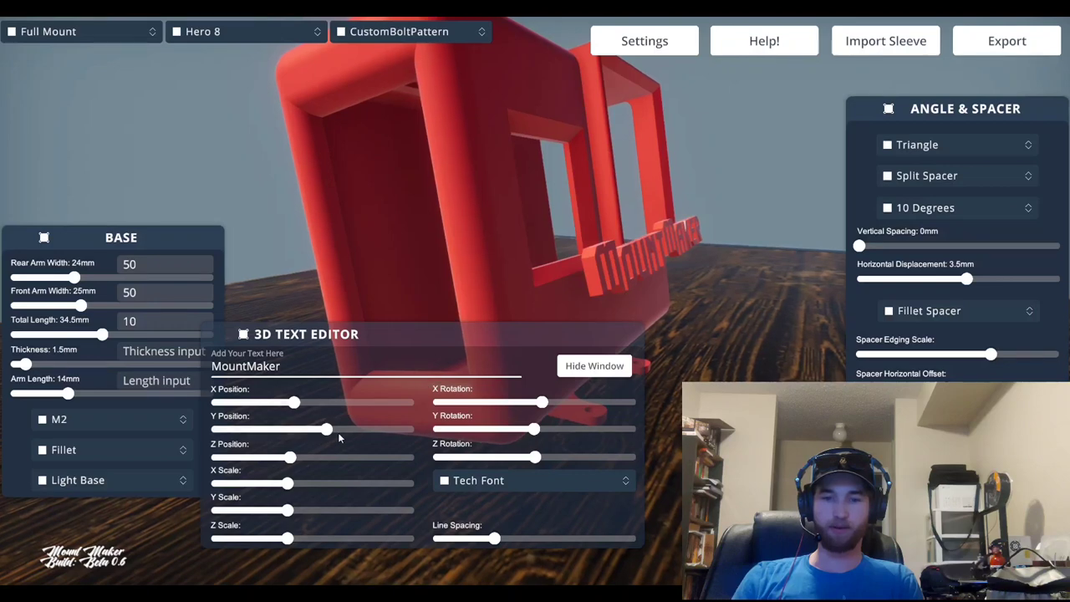
drag(337, 433, 281, 404)
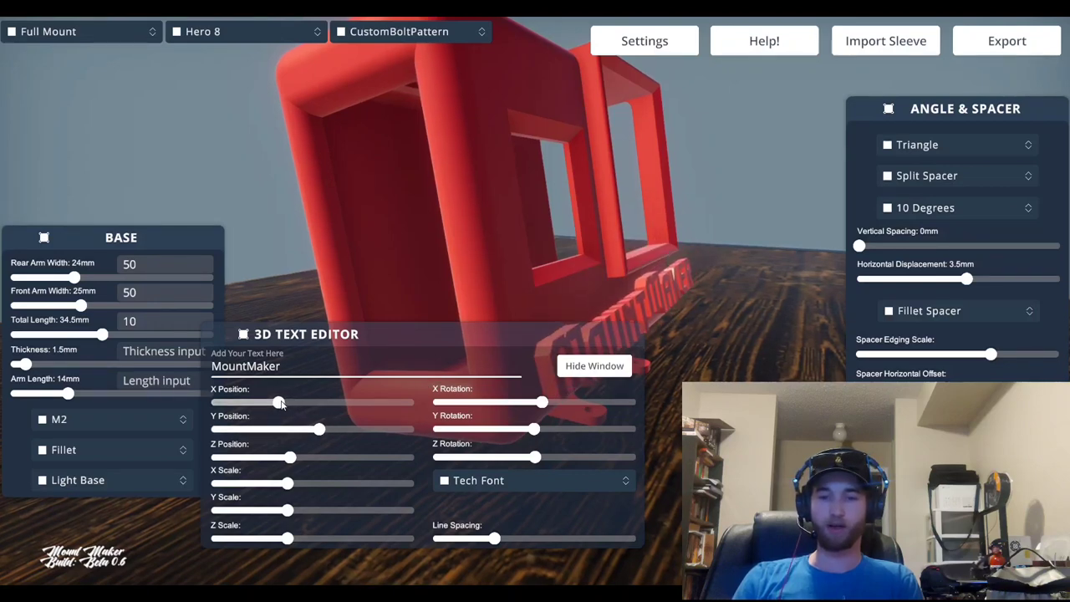
drag(599, 253, 570, 240)
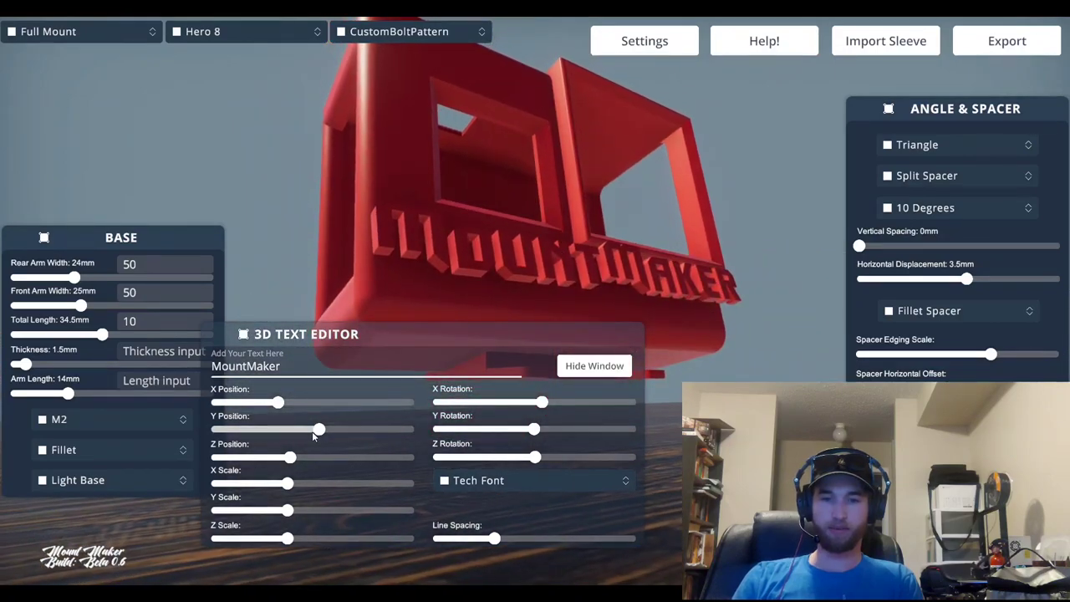
drag(289, 457, 296, 456)
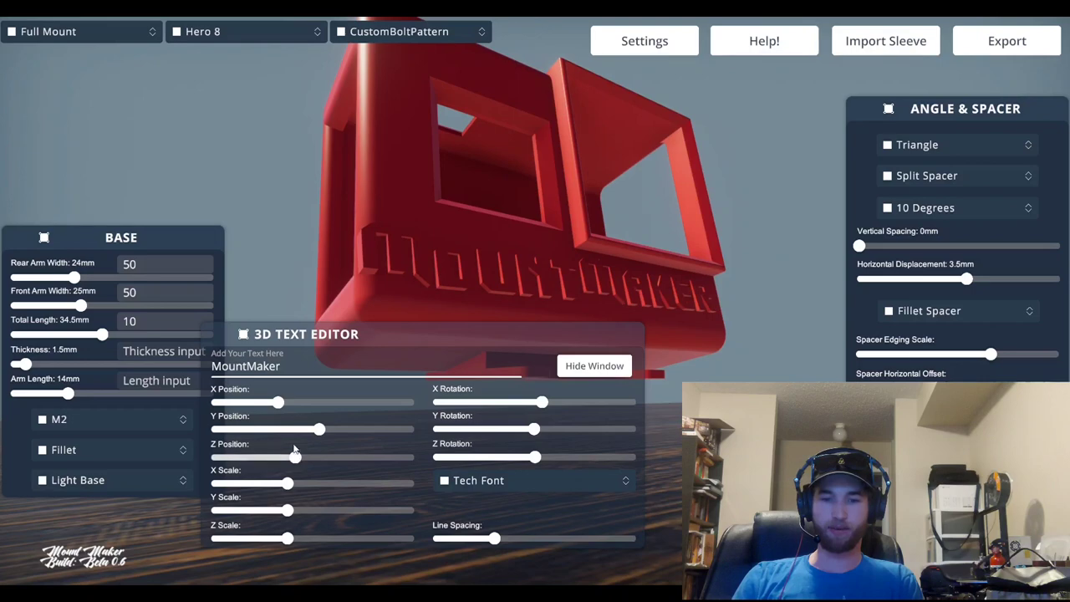
drag(537, 457, 538, 457)
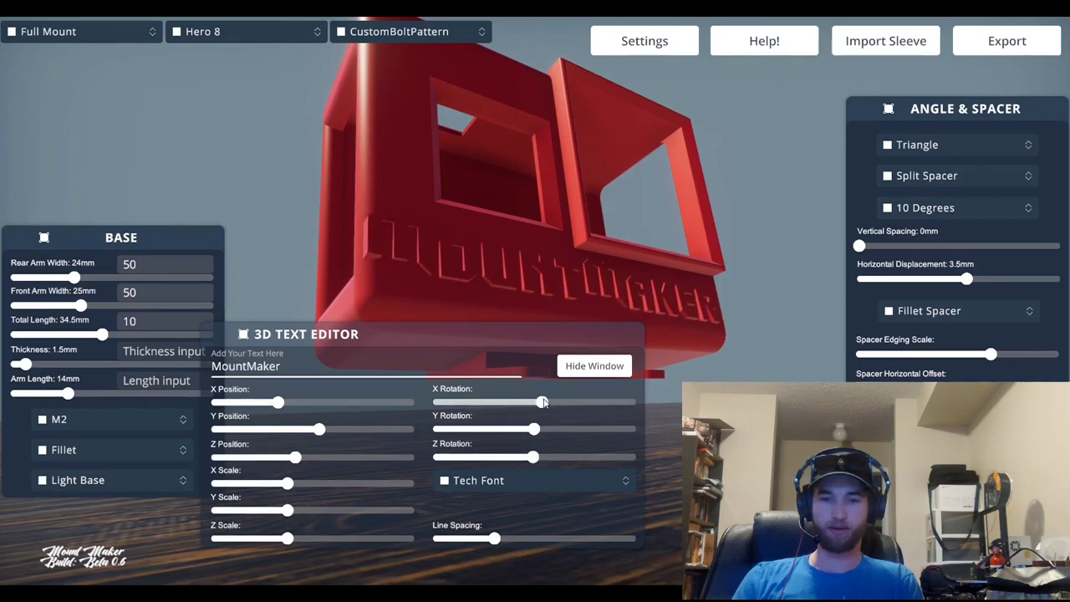
drag(543, 402, 543, 402)
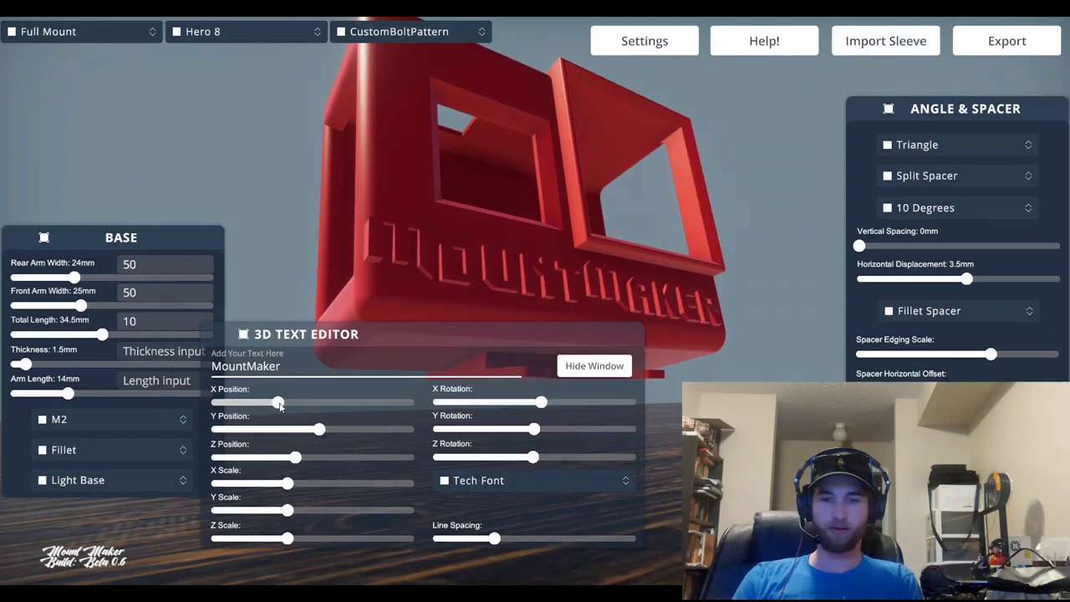
Centre the MountMaker text, stretch it wider and spread the letters further apart.
drag(278, 405, 284, 406)
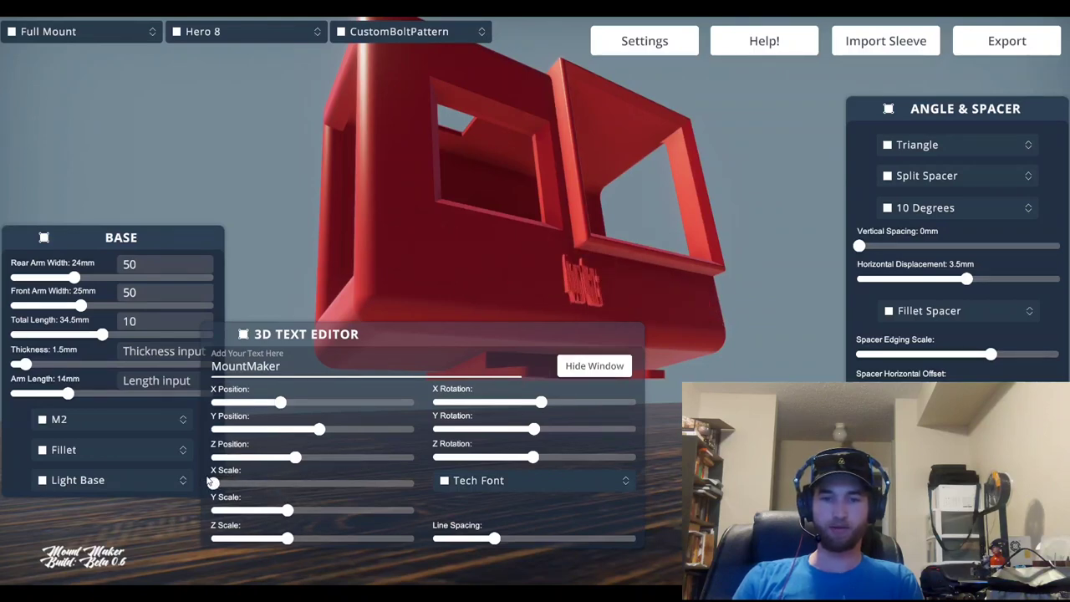
drag(213, 483, 296, 519)
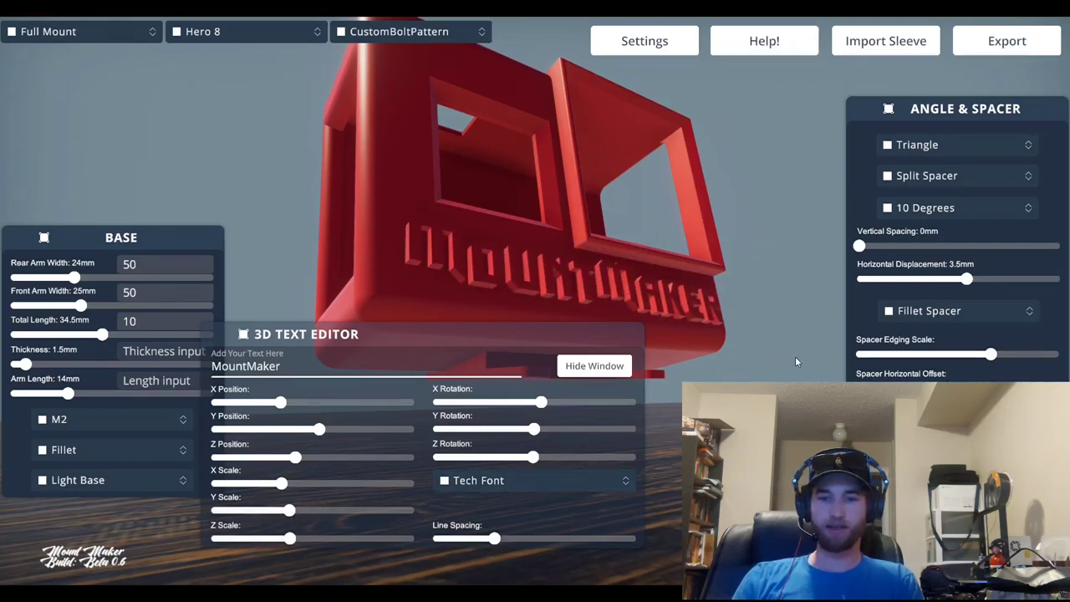
drag(795, 357, 733, 346)
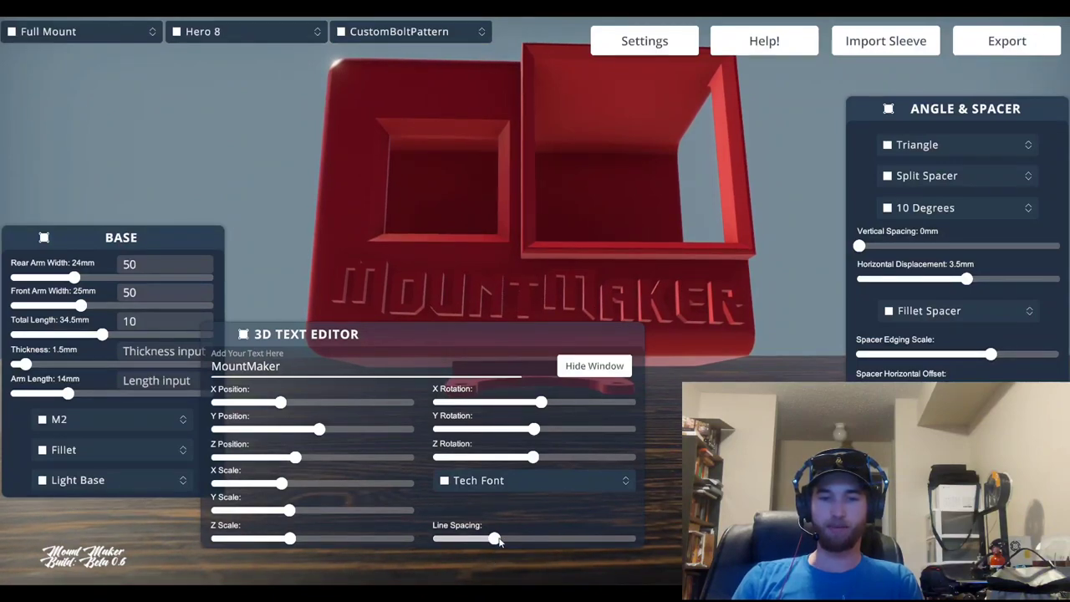
mouse_move(495, 539)
mouse_down()
mouse_move(631, 540)
mouse_move(434, 527)
mouse_move(492, 539)
mouse_up()
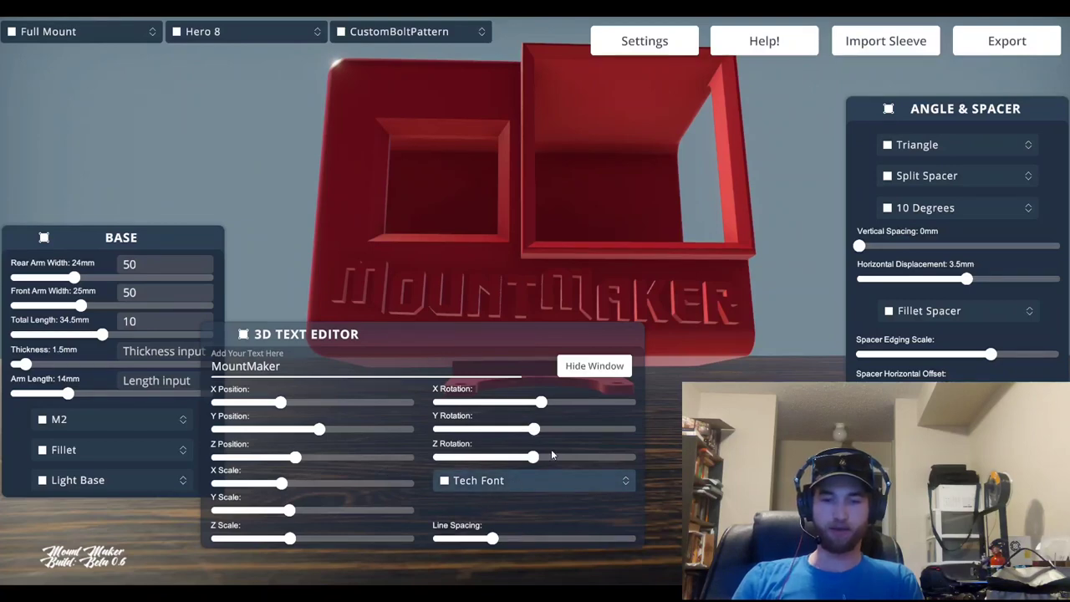
Keep Tech Font, close the 3D Text Editor and view the finished lettering.
click(544, 490)
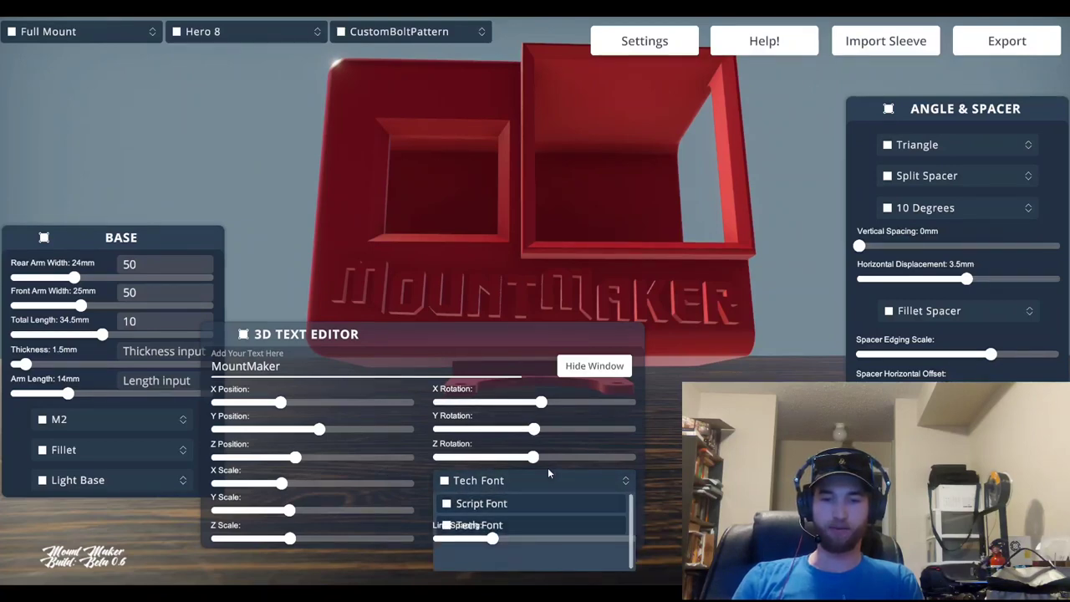
click(602, 462)
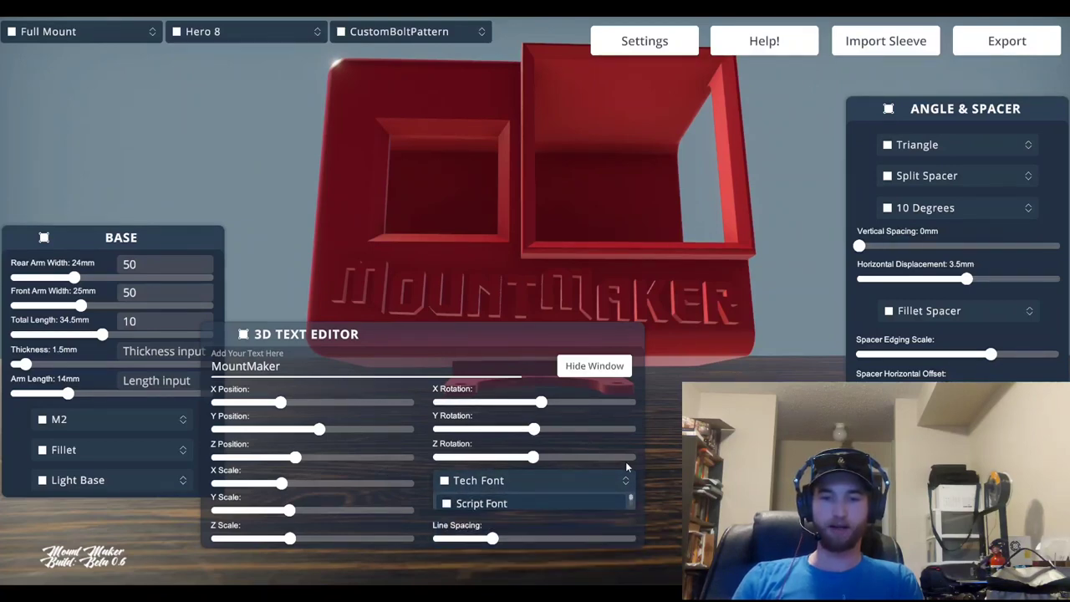
click(584, 370)
drag(408, 308, 718, 74)
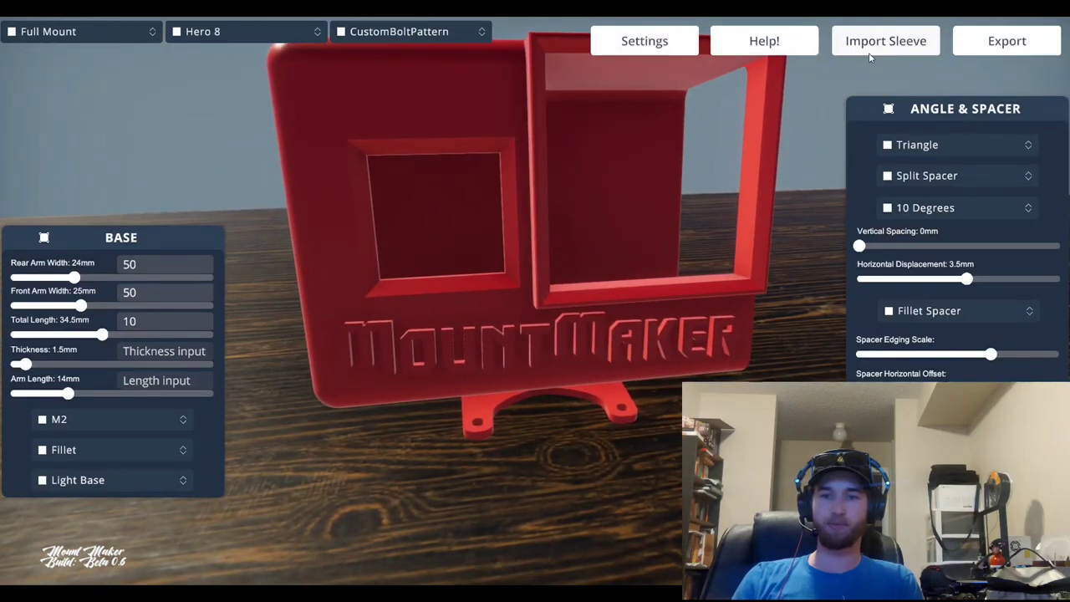
click(645, 40)
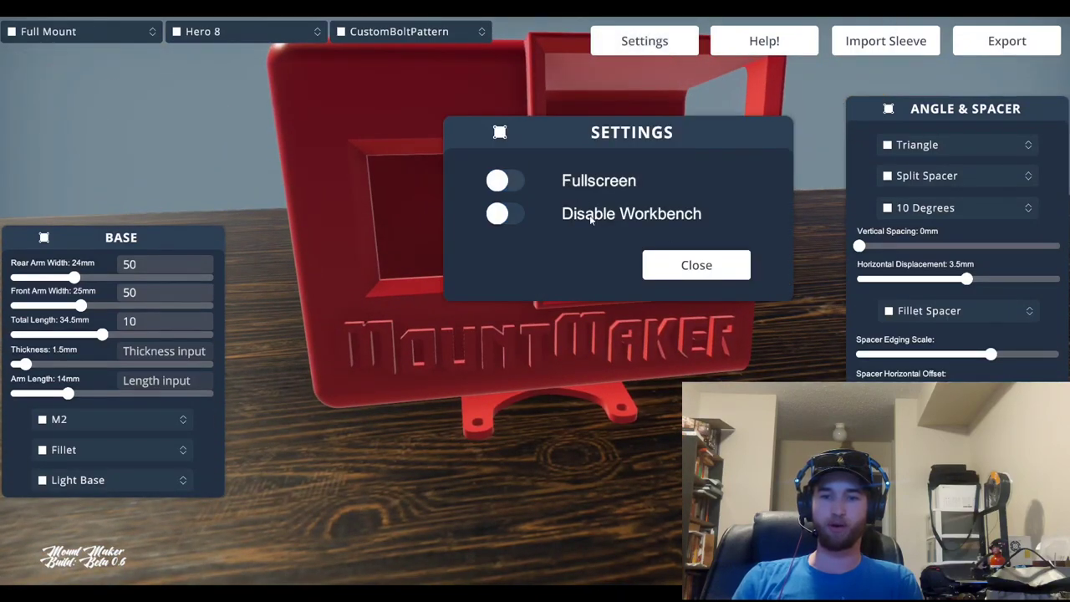
click(520, 214)
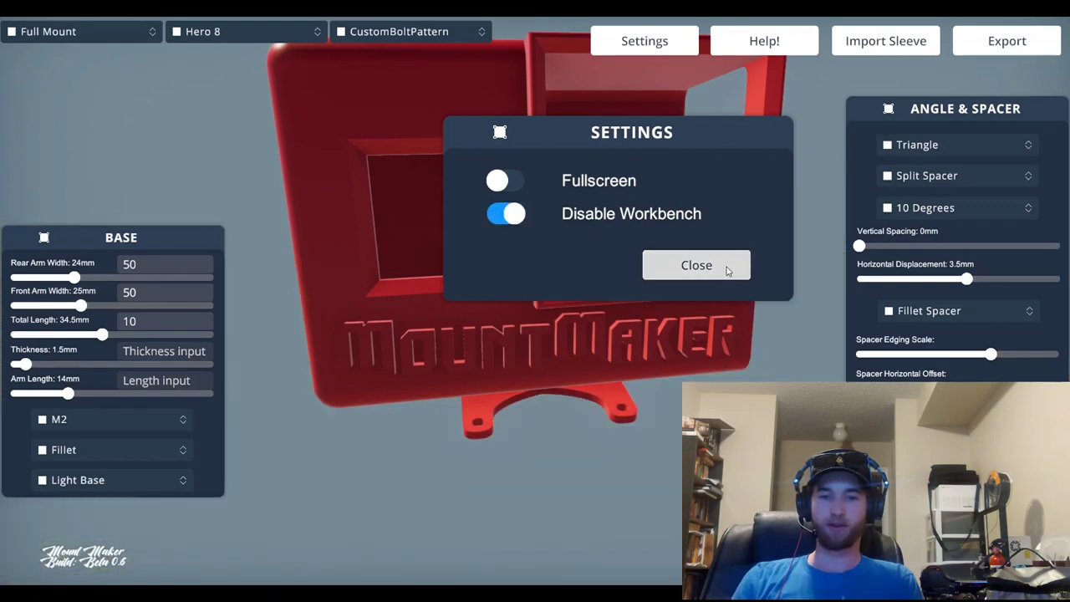
click(507, 212)
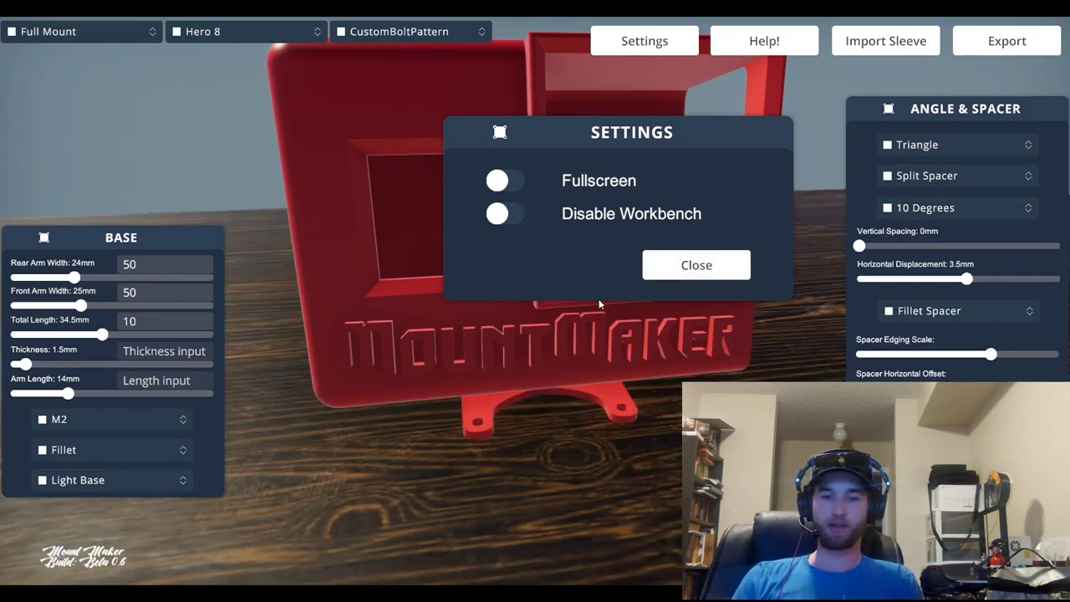
click(498, 215)
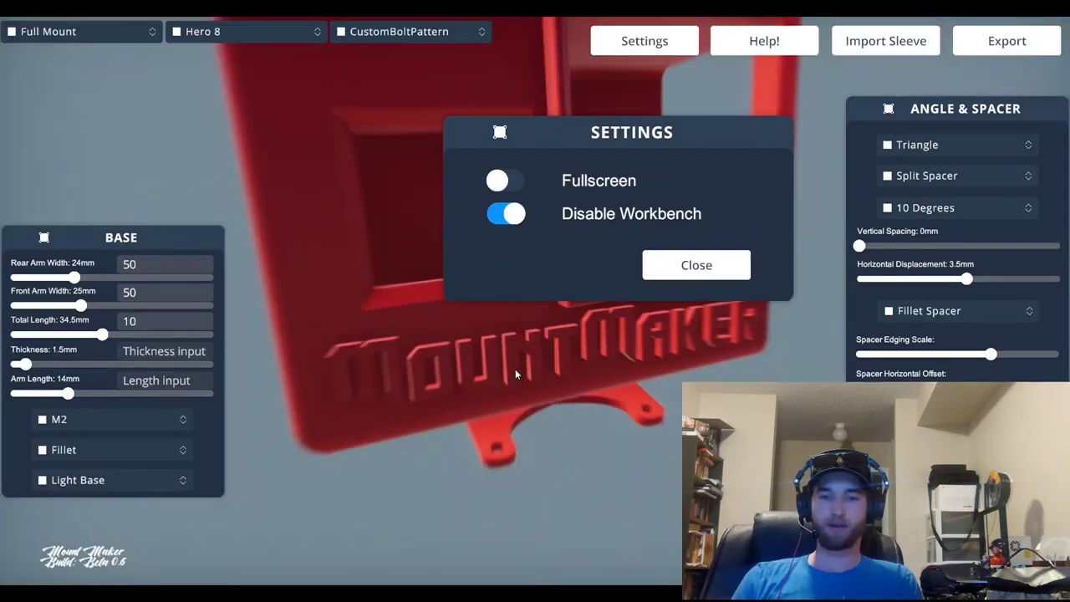
click(504, 213)
click(707, 257)
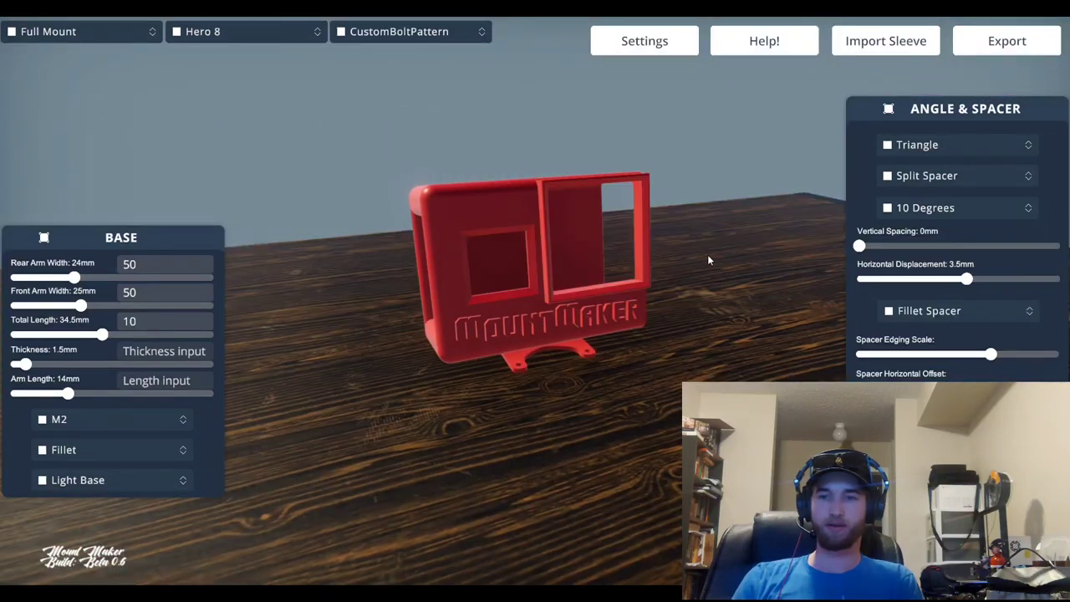
Start Import Sleeve to bring up the Import .OBJ File browser on DemoSleeves.
click(878, 42)
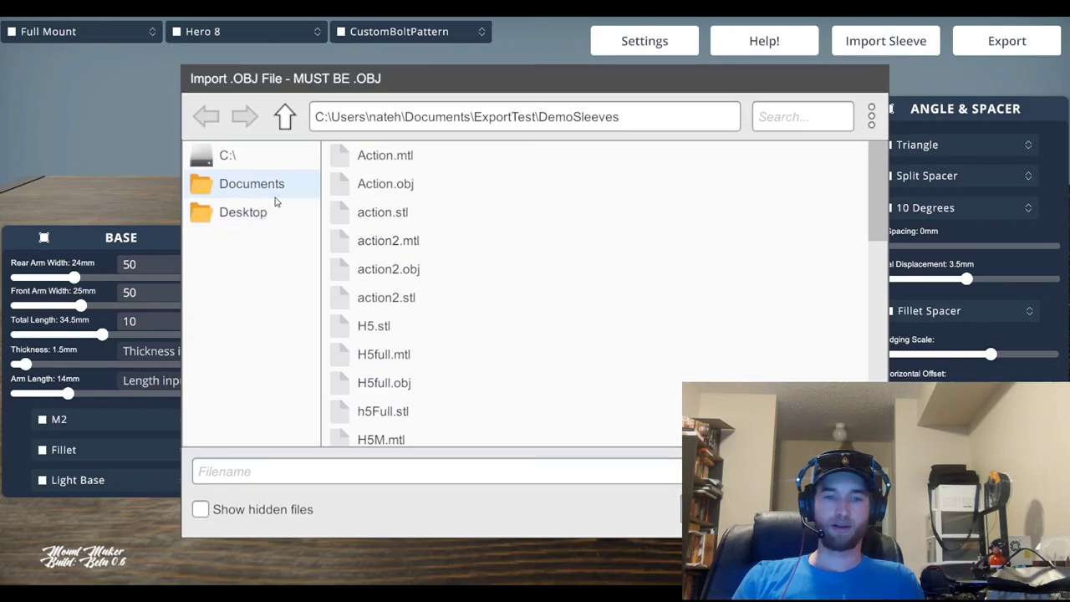
Browse from Documents through Code > ActionCam > actionCam into the Assets folder.
click(253, 183)
scroll(487, 310, down, 3)
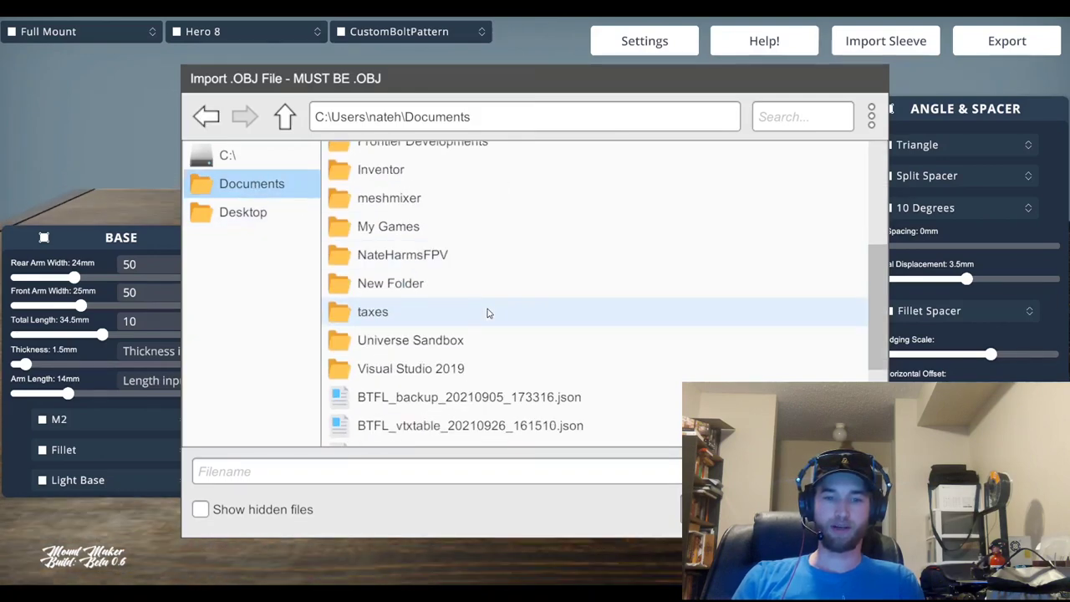
scroll(489, 313, down, 2)
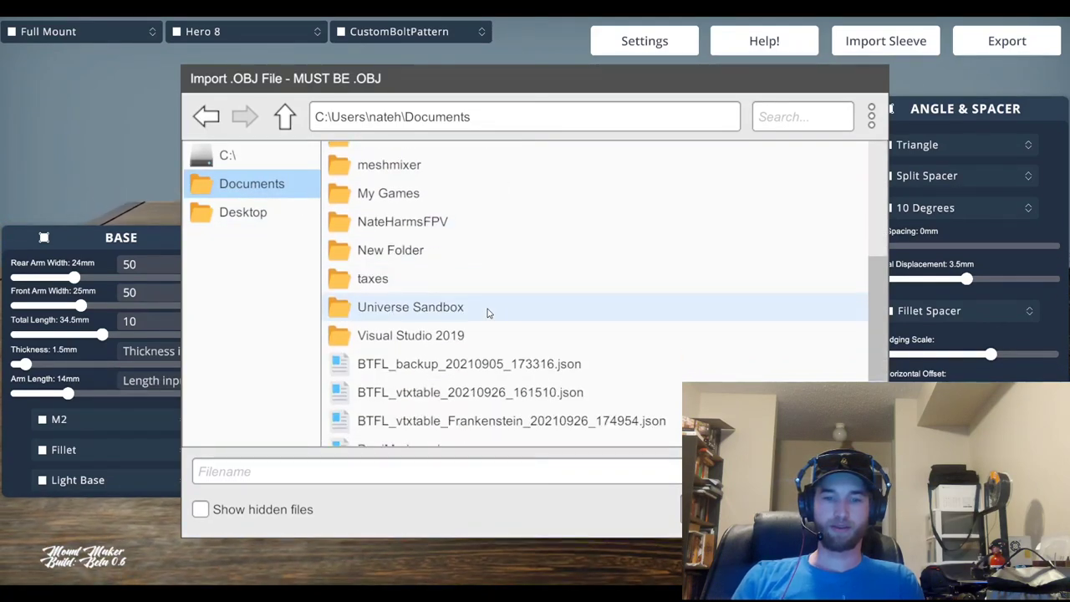
scroll(489, 313, down, 3)
scroll(489, 313, up, 8)
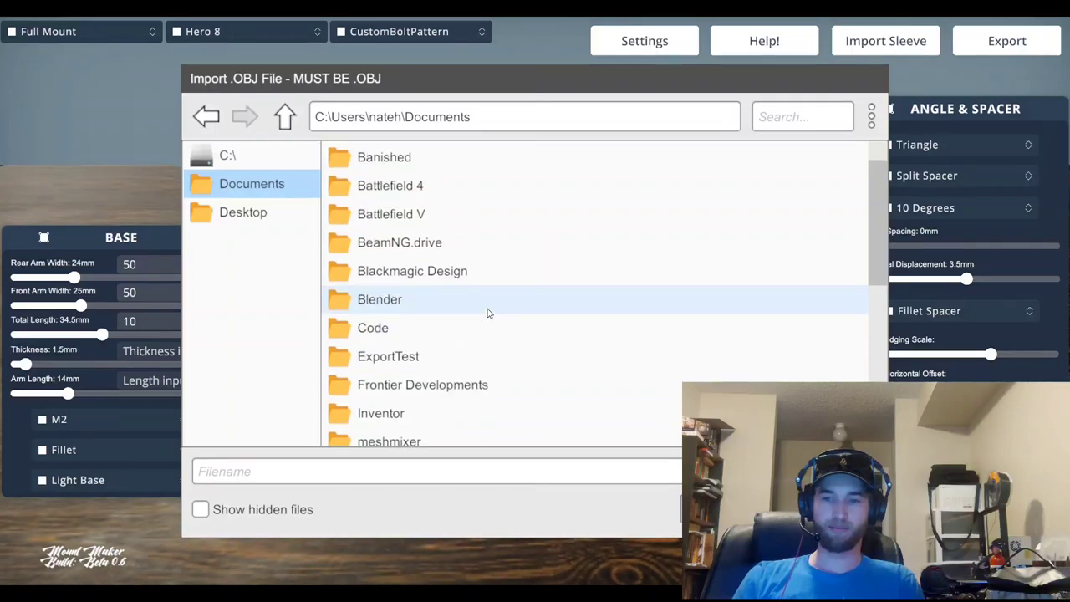
double_click(460, 329)
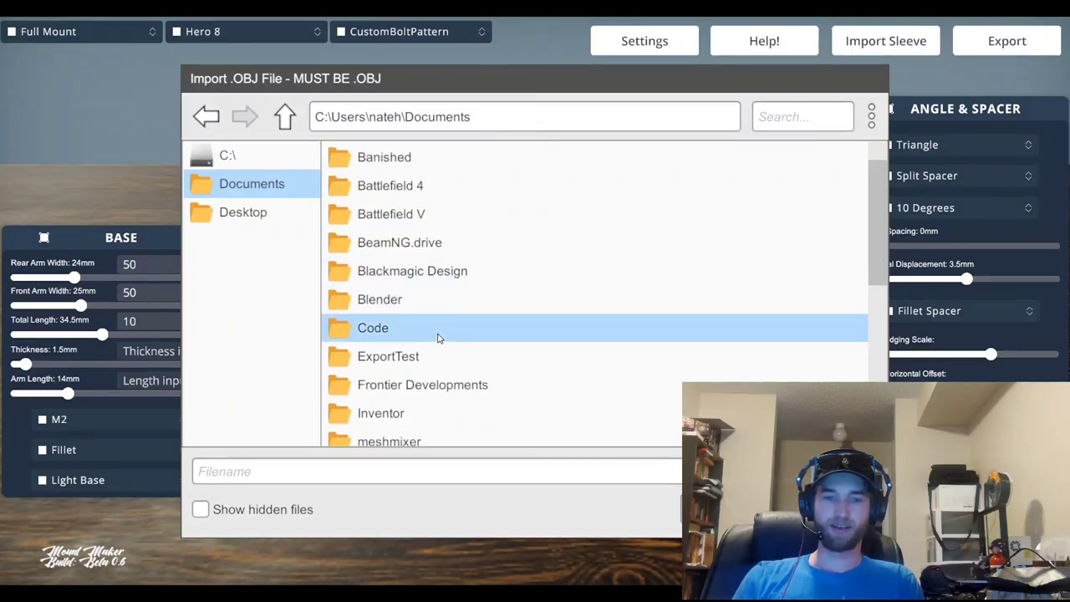
double_click(406, 154)
double_click(410, 156)
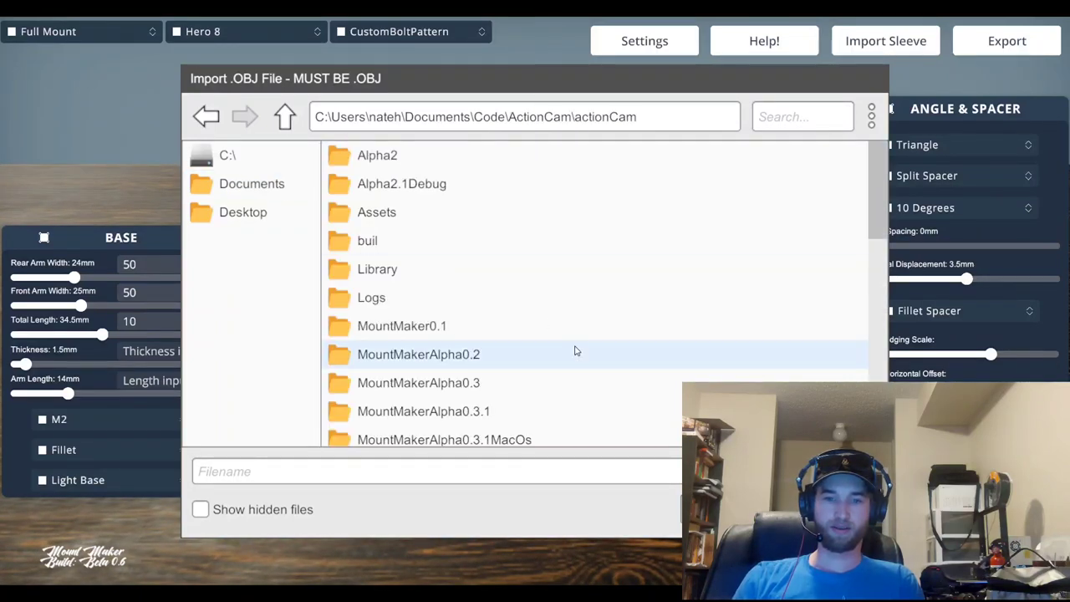
double_click(544, 211)
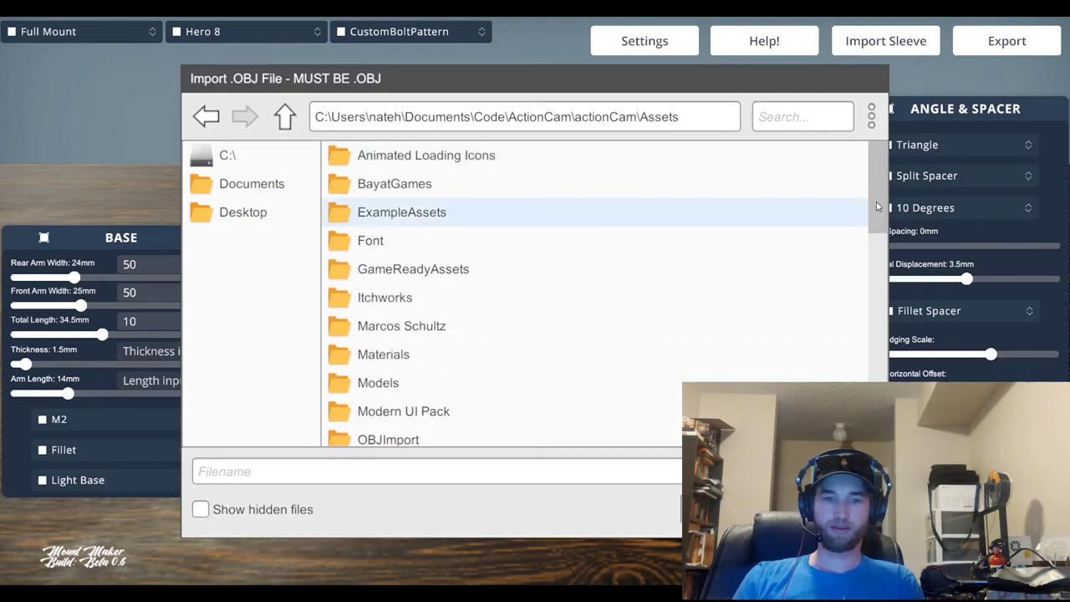
Open Models > Brackets > DJIaction2 and import DJIaction2.obj.
scroll(418, 250, down, 3)
double_click(393, 240)
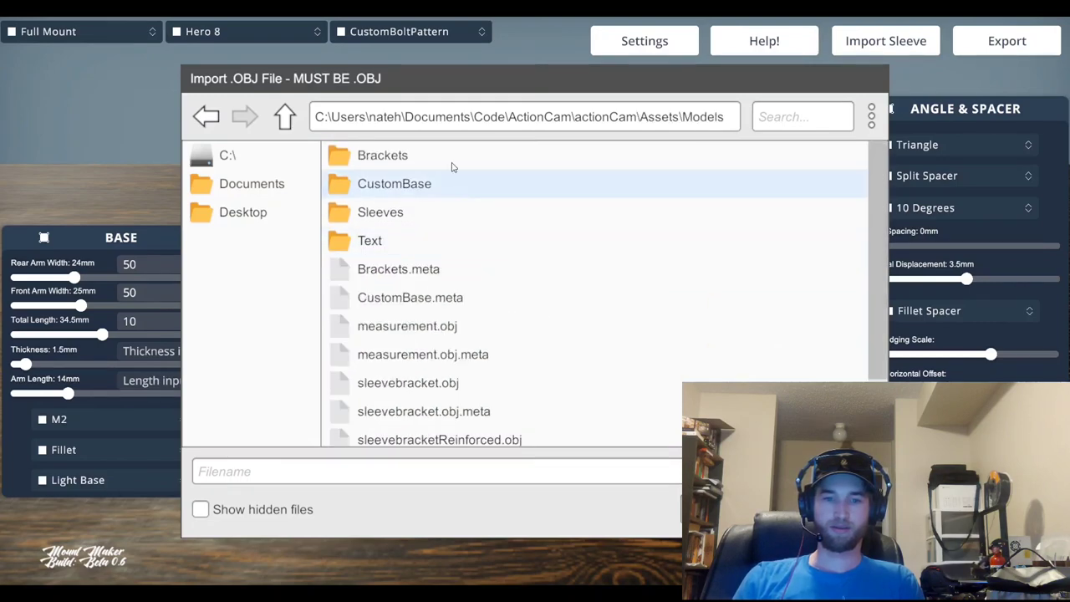
double_click(452, 160)
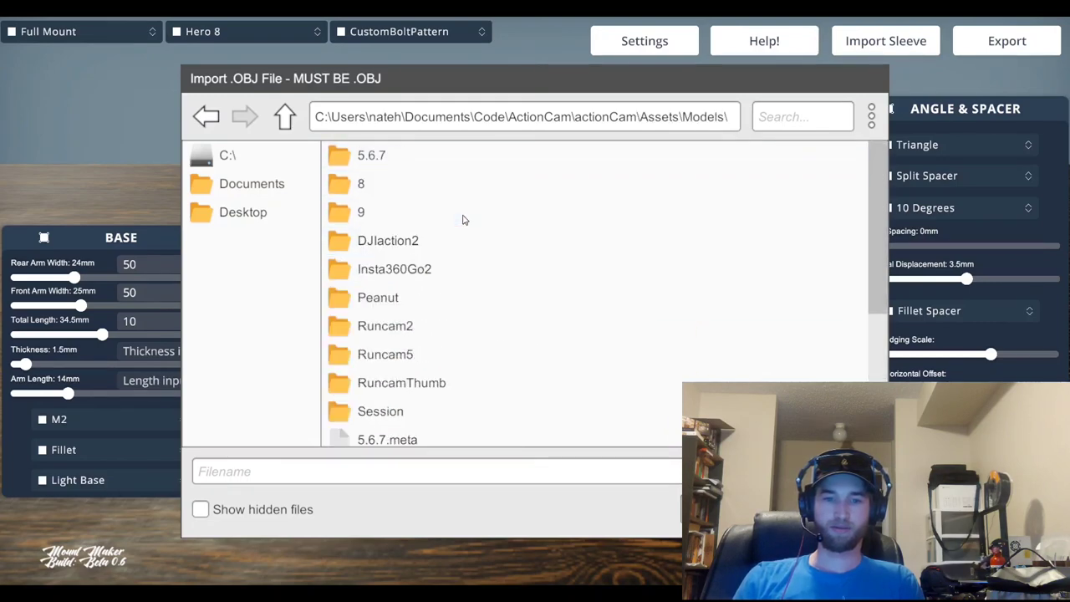
double_click(537, 254)
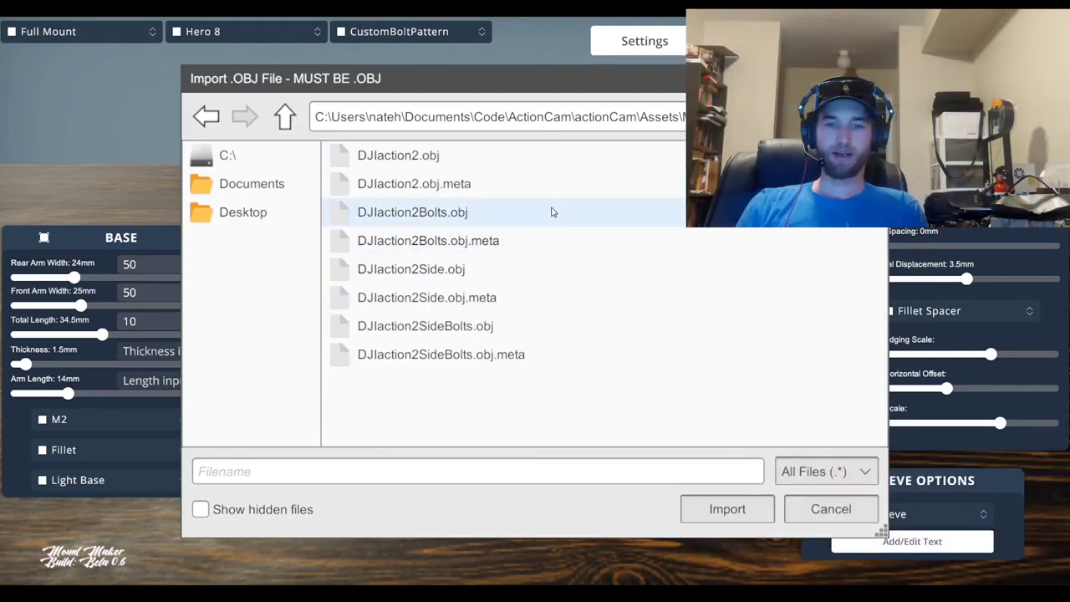
click(500, 157)
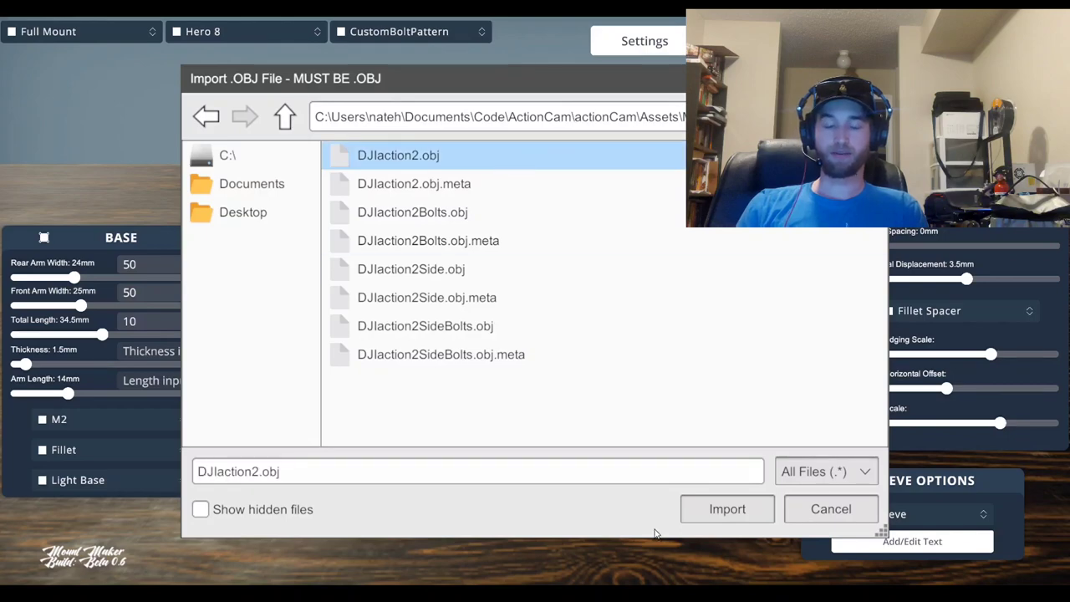
click(734, 510)
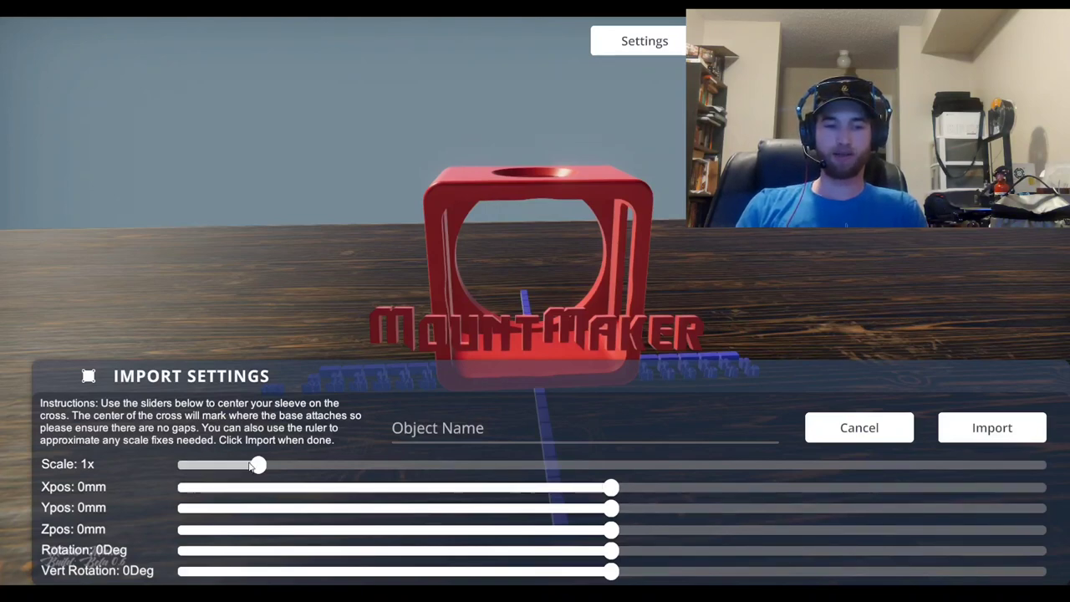
Import the DJI Action 2 sleeve at 1x scale with rotation set to -180 degrees.
mouse_move(261, 468)
mouse_down()
mouse_move(282, 467)
mouse_move(253, 467)
mouse_move(264, 468)
mouse_up()
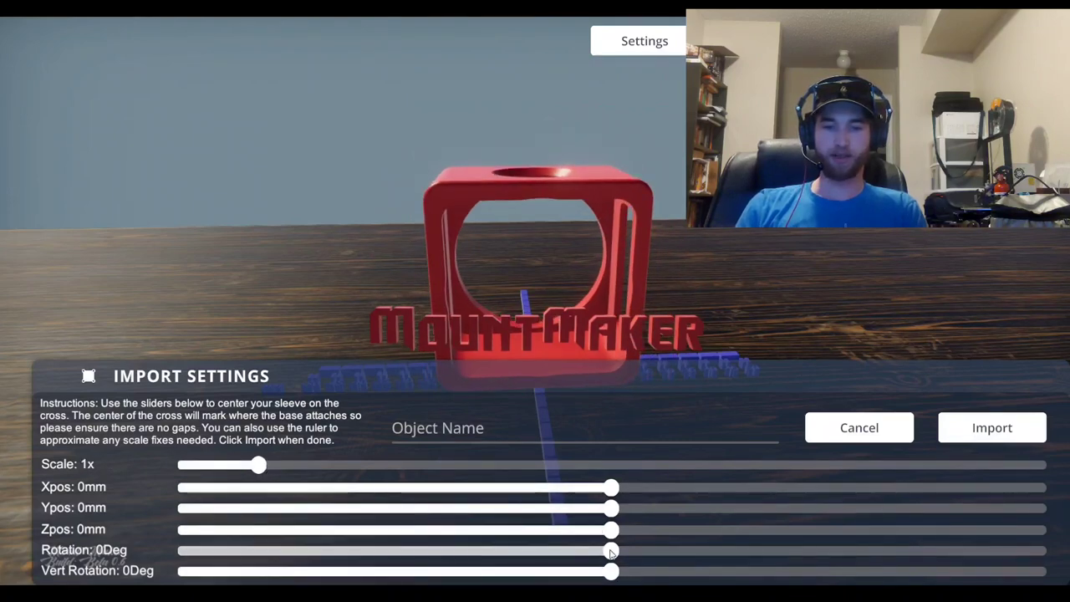
drag(612, 552, 187, 544)
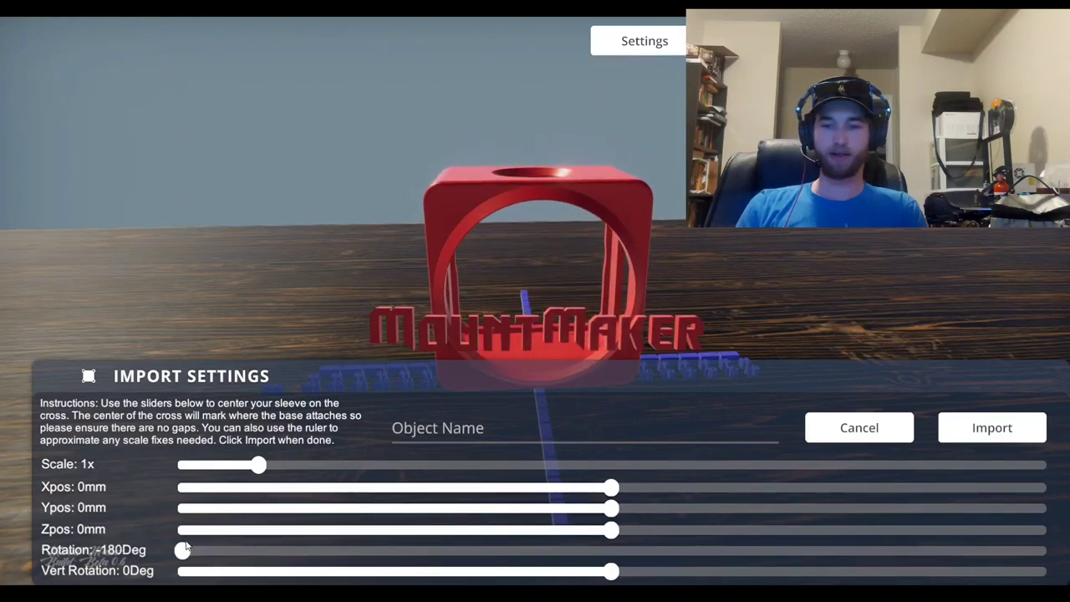
click(981, 429)
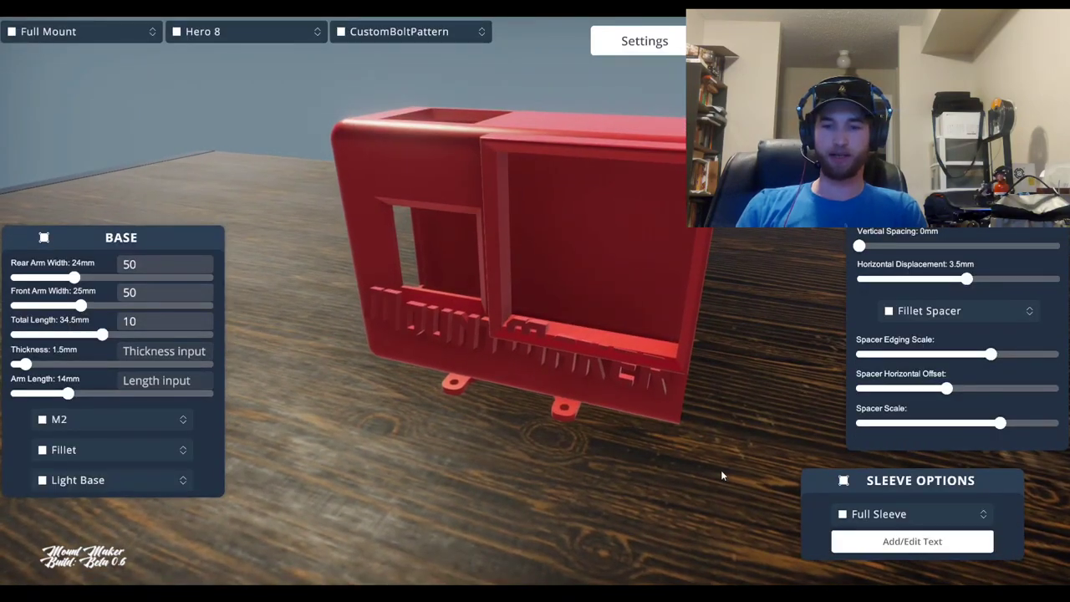
Delete the MountMaker 3D text and close the text editor.
click(909, 542)
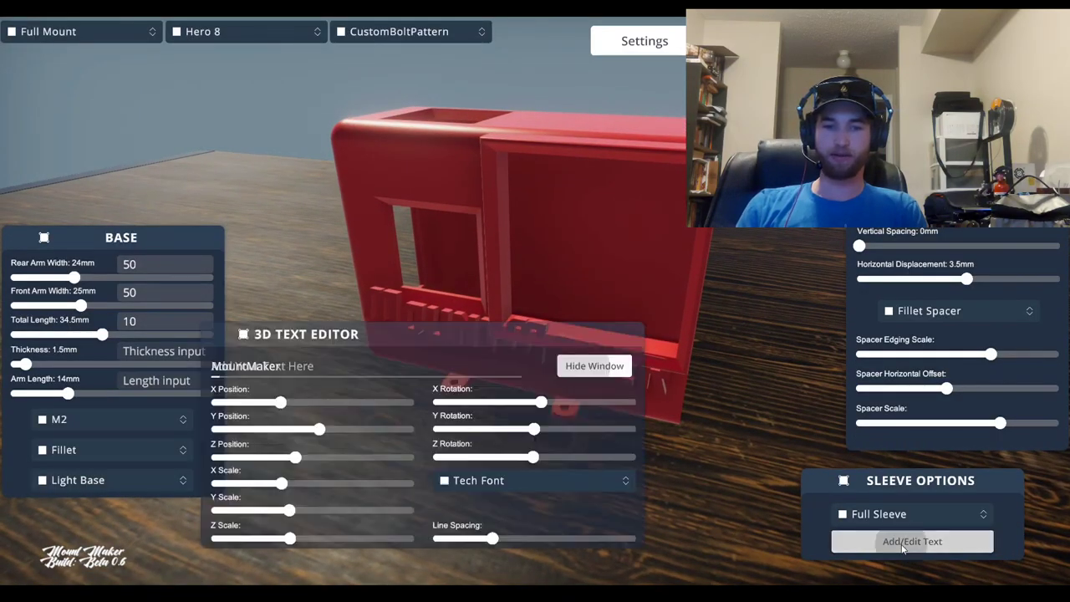
click(372, 362)
key(BackSpace)
click(593, 370)
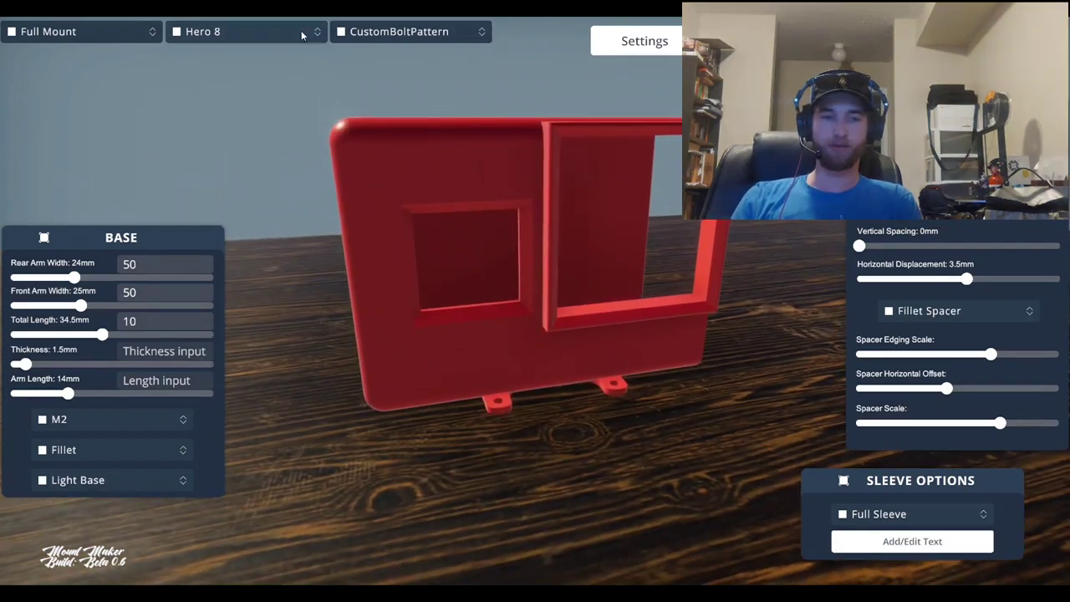
Set the camera sleeve to Imported and orbit around the new cube-shaped mount.
click(303, 34)
drag(326, 55, 327, 122)
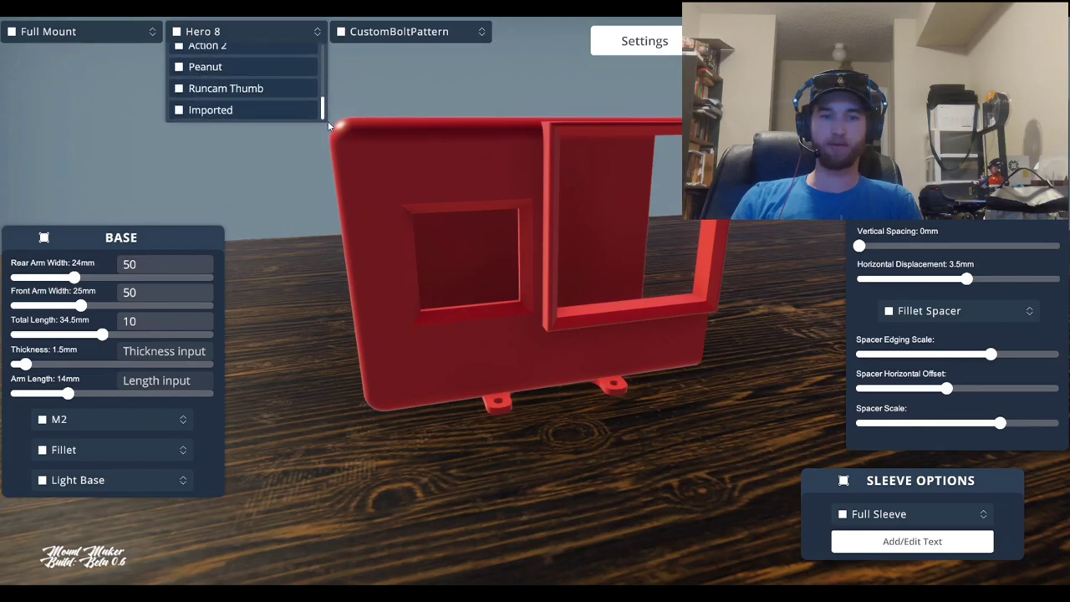
click(229, 113)
drag(334, 175, 523, 288)
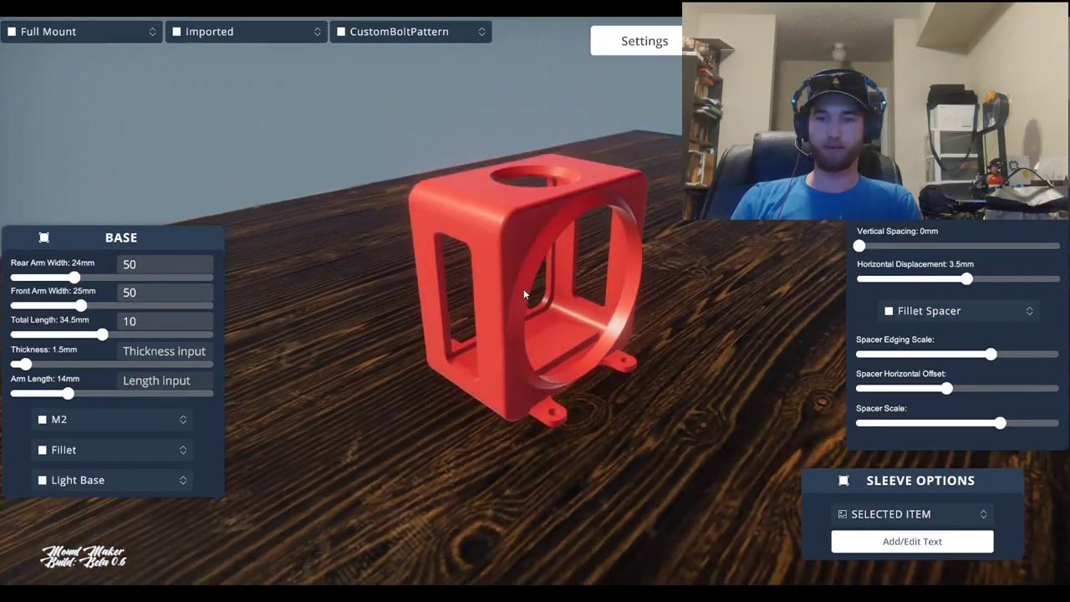
Try several tilt angles and settle the imported sleeve at 35 Degrees.
click(960, 211)
click(959, 233)
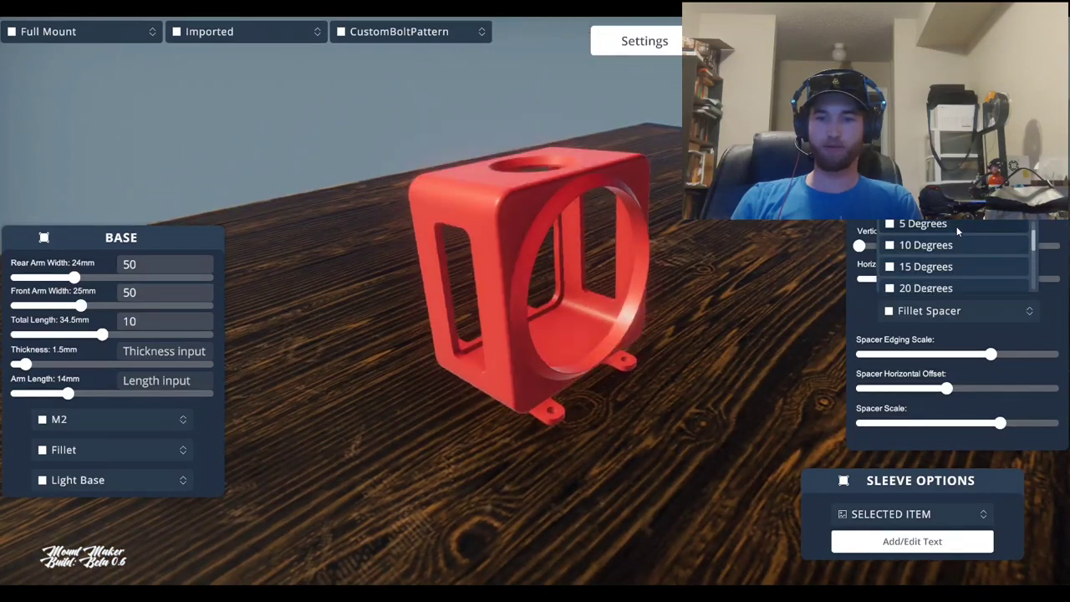
click(955, 221)
click(974, 249)
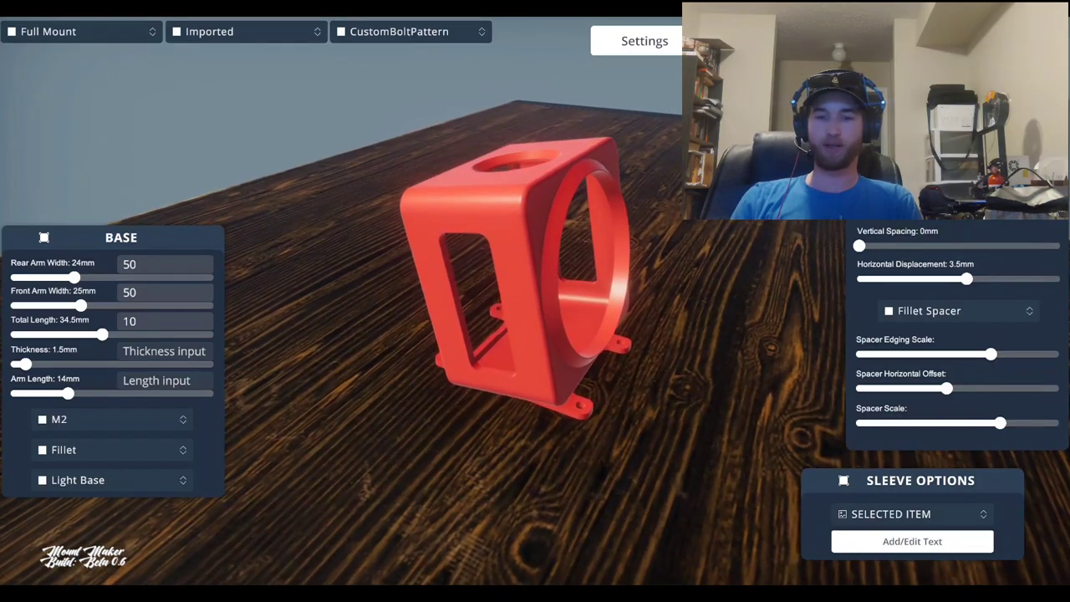
click(955, 213)
drag(1039, 239, 1037, 229)
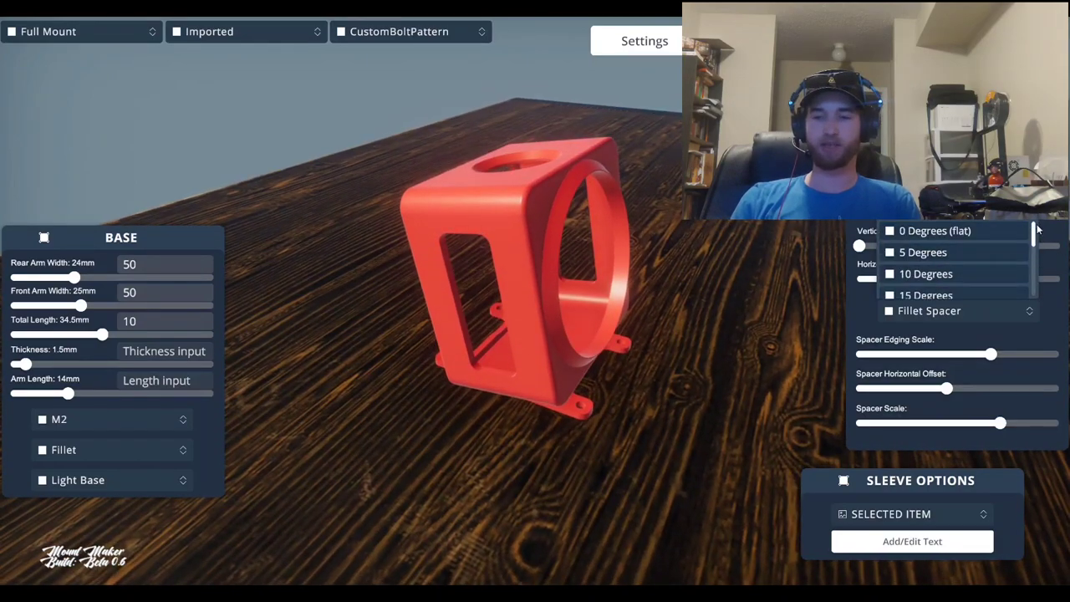
click(955, 252)
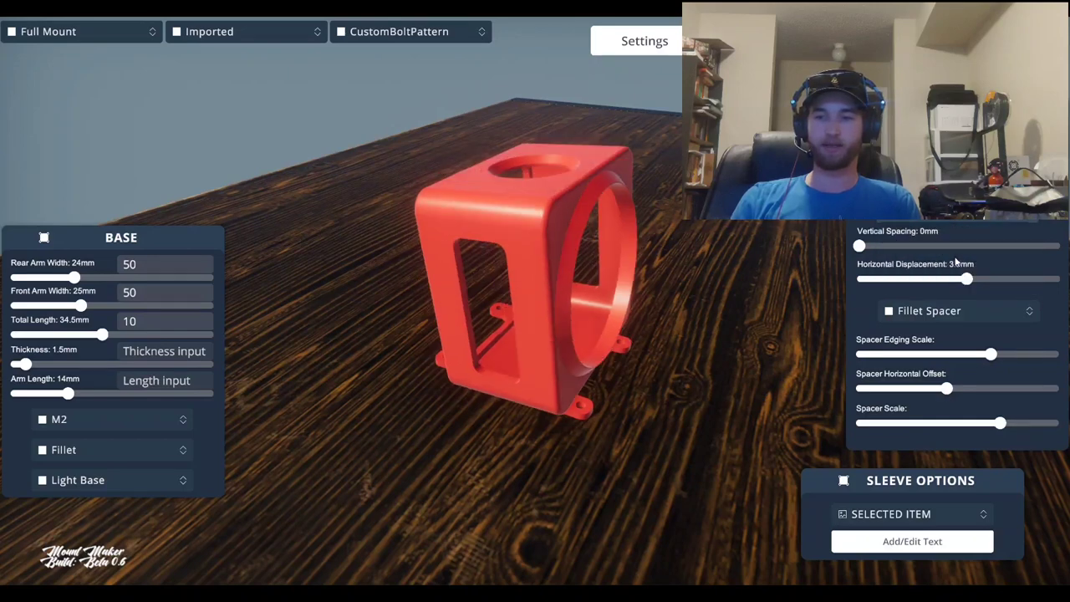
click(965, 219)
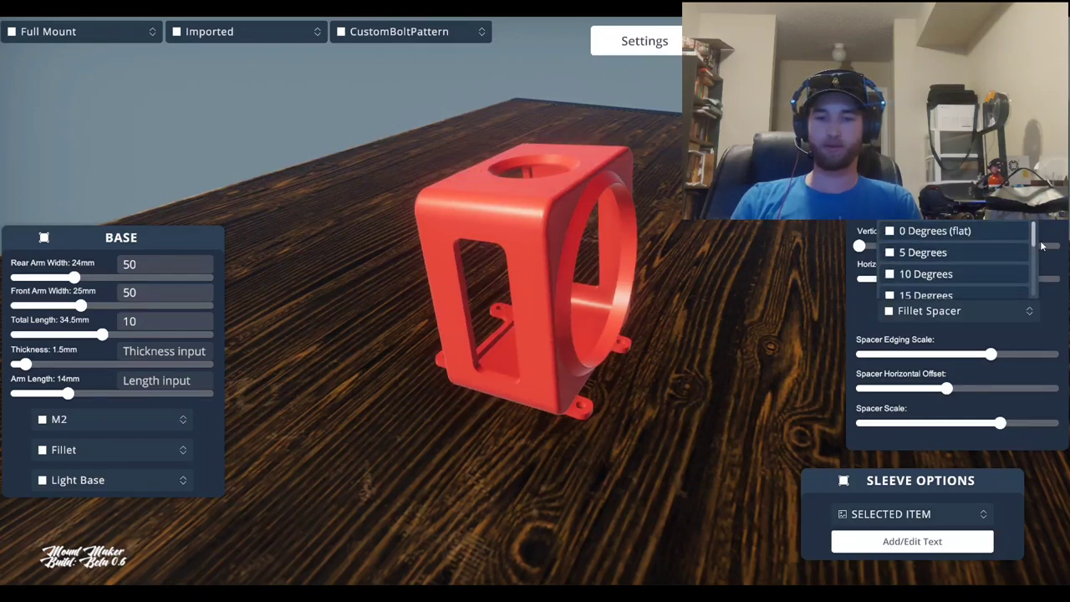
scroll(1018, 268, down, 4)
click(972, 263)
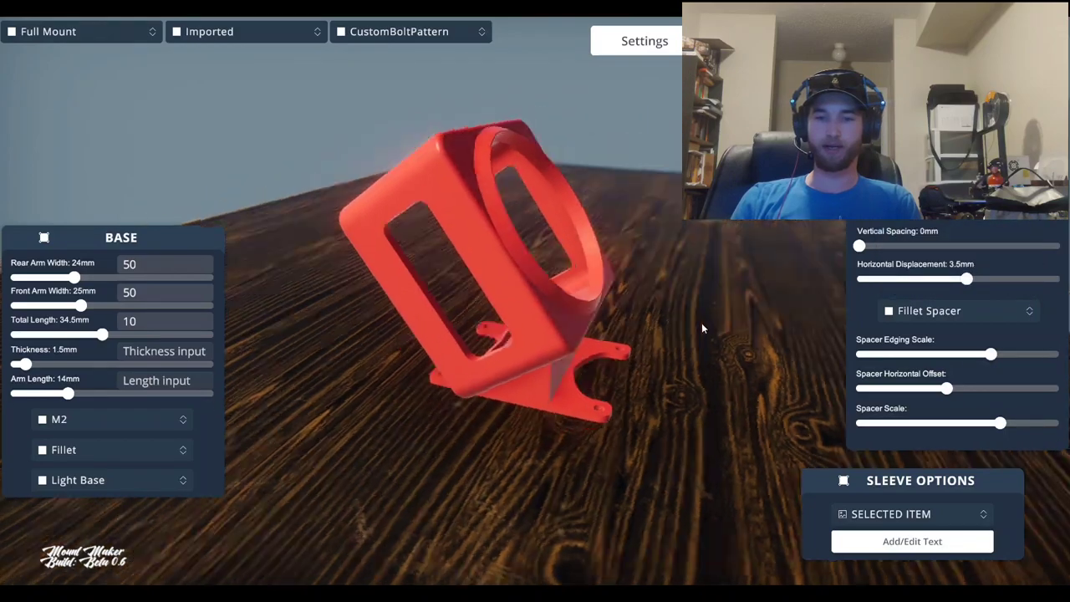
drag(701, 322, 893, 325)
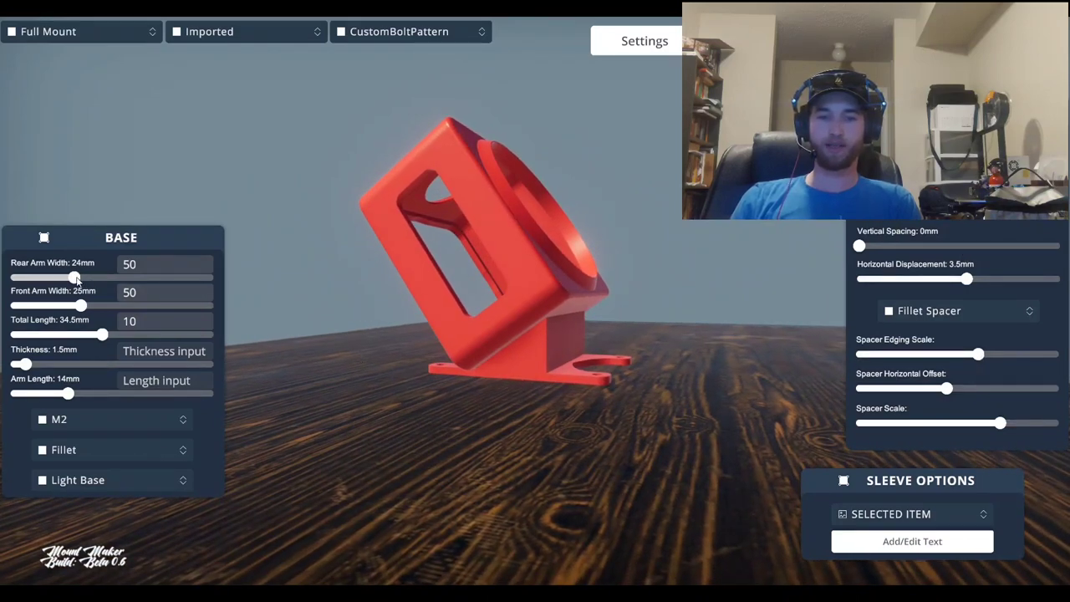
Widen the base's rear arms to 29mm and inspect the sleeve's openings.
drag(84, 278, 77, 277)
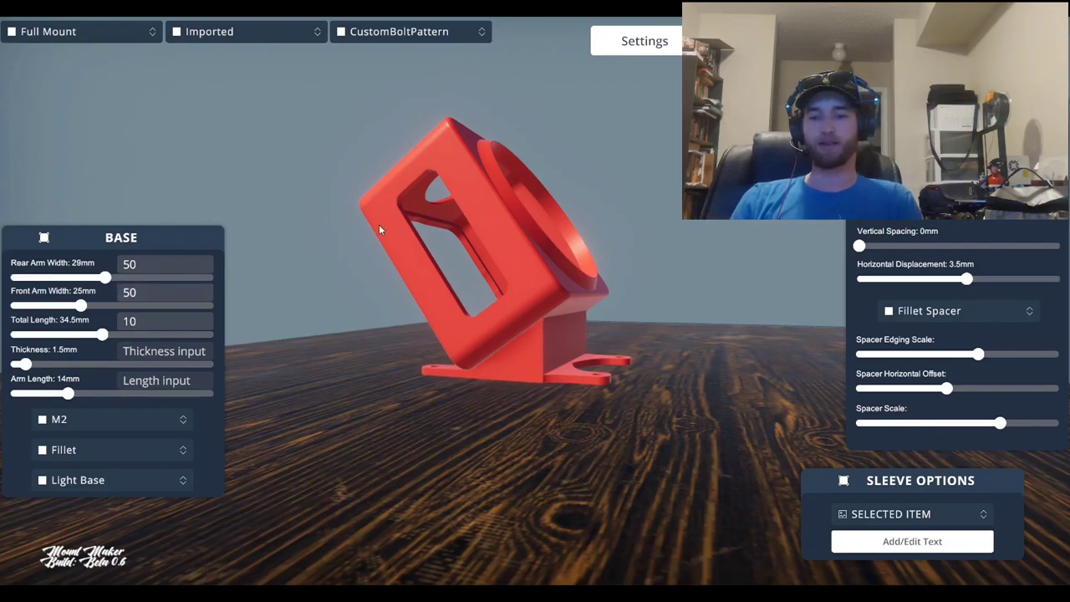
drag(378, 224, 534, 209)
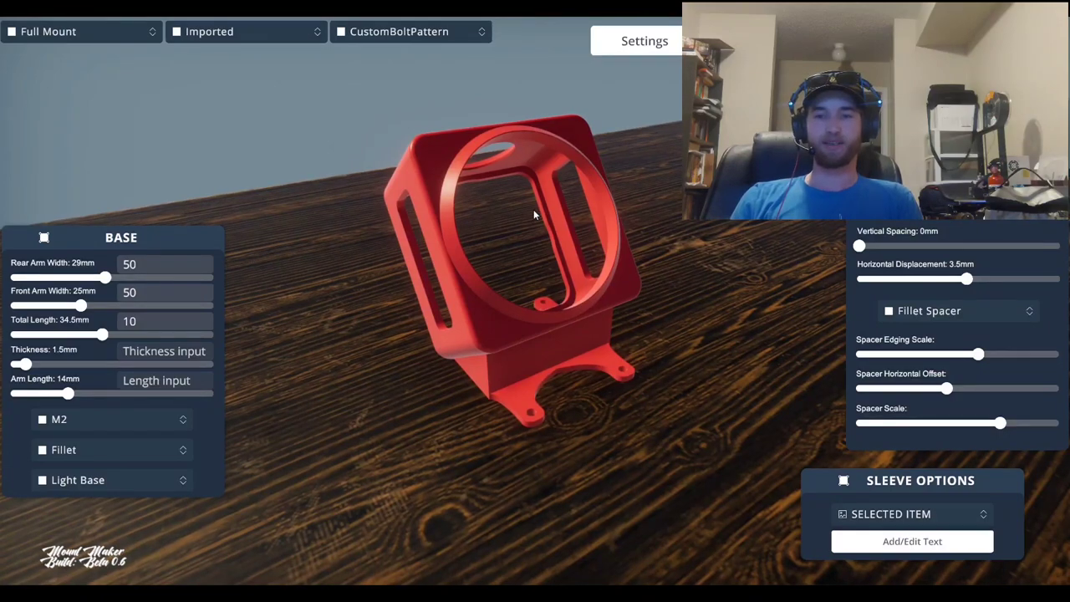
drag(588, 244, 601, 264)
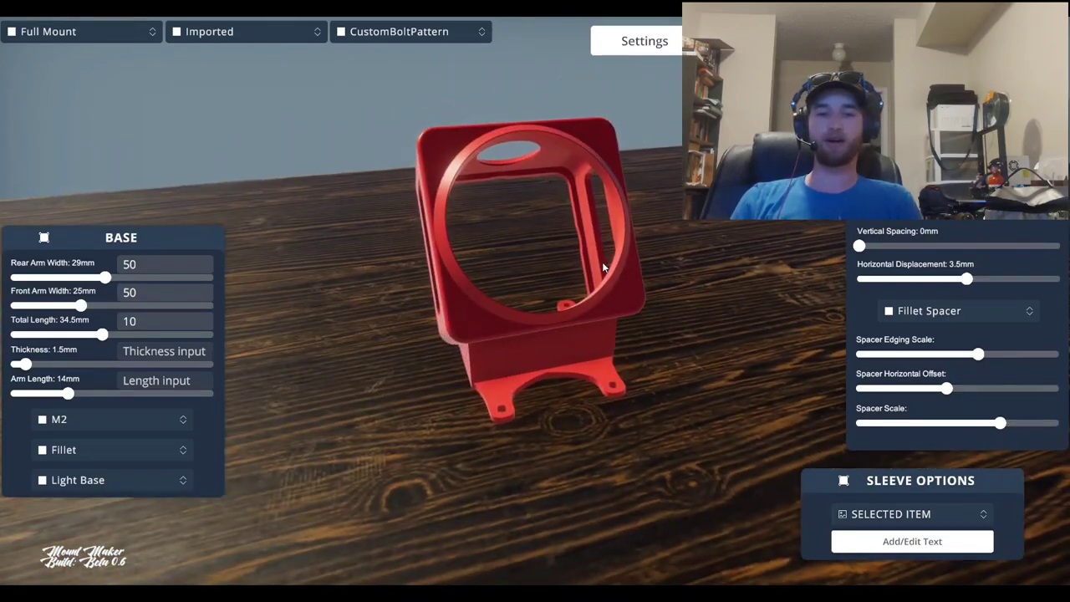